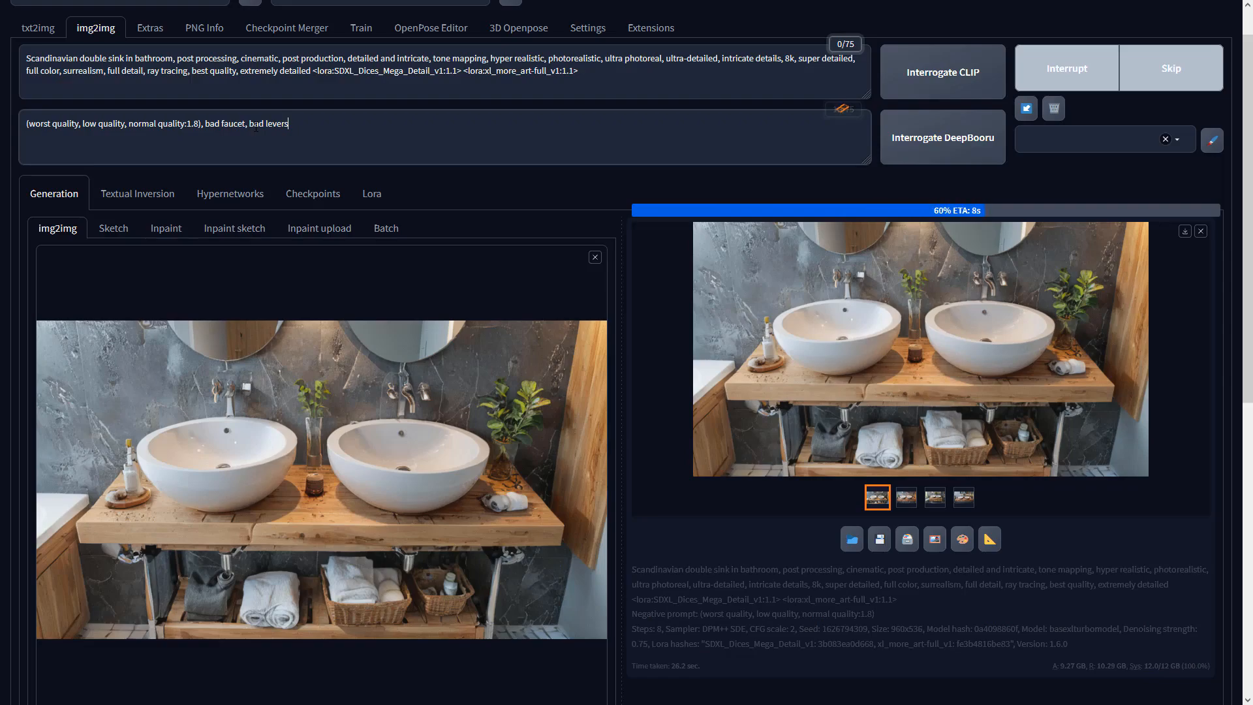
View the newly generated double-sink bathroom images one after another at full size to compare the faucets
{"action": "left_click", "coordinate": [700, 322]}
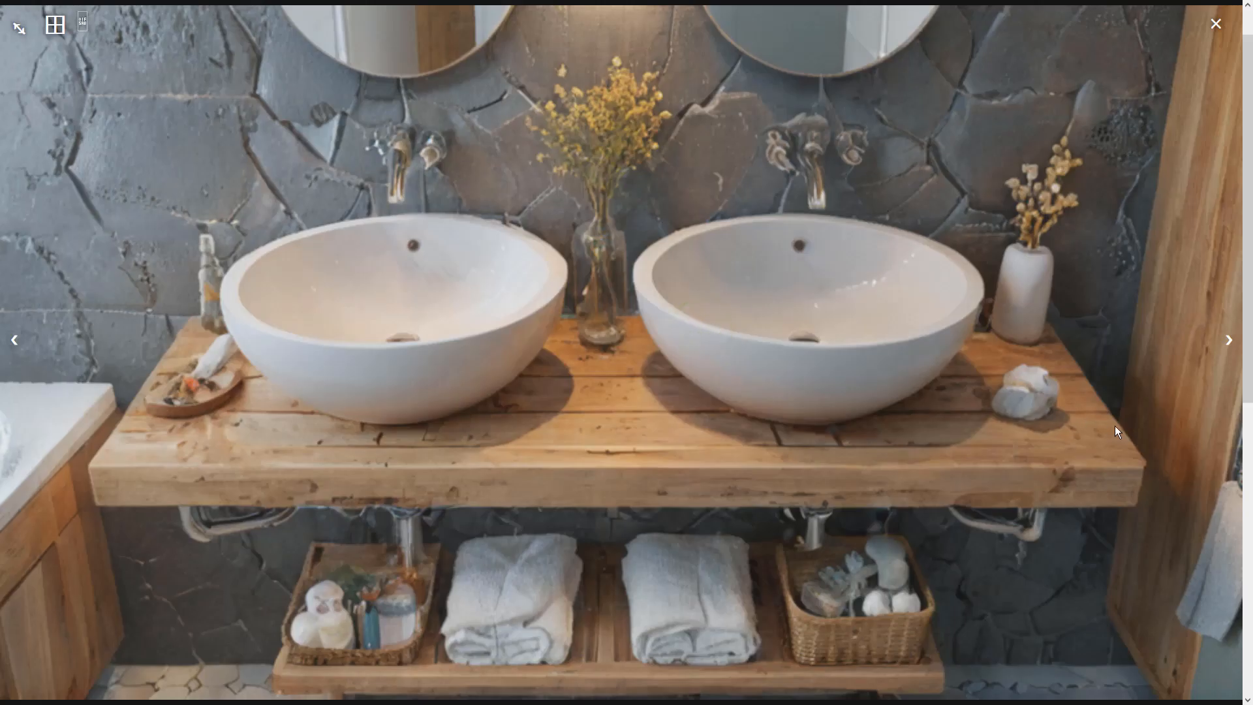
{"action": "left_click", "coordinate": [1230, 340]}
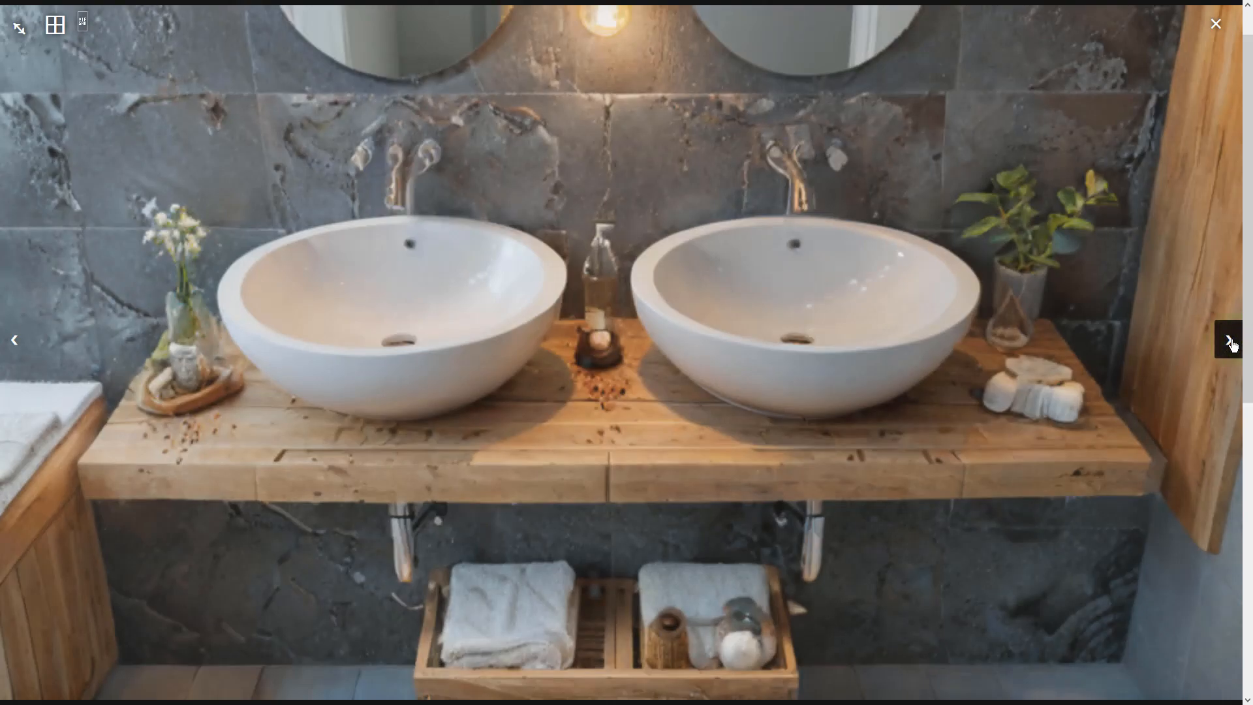
{"action": "left_click", "coordinate": [1229, 340]}
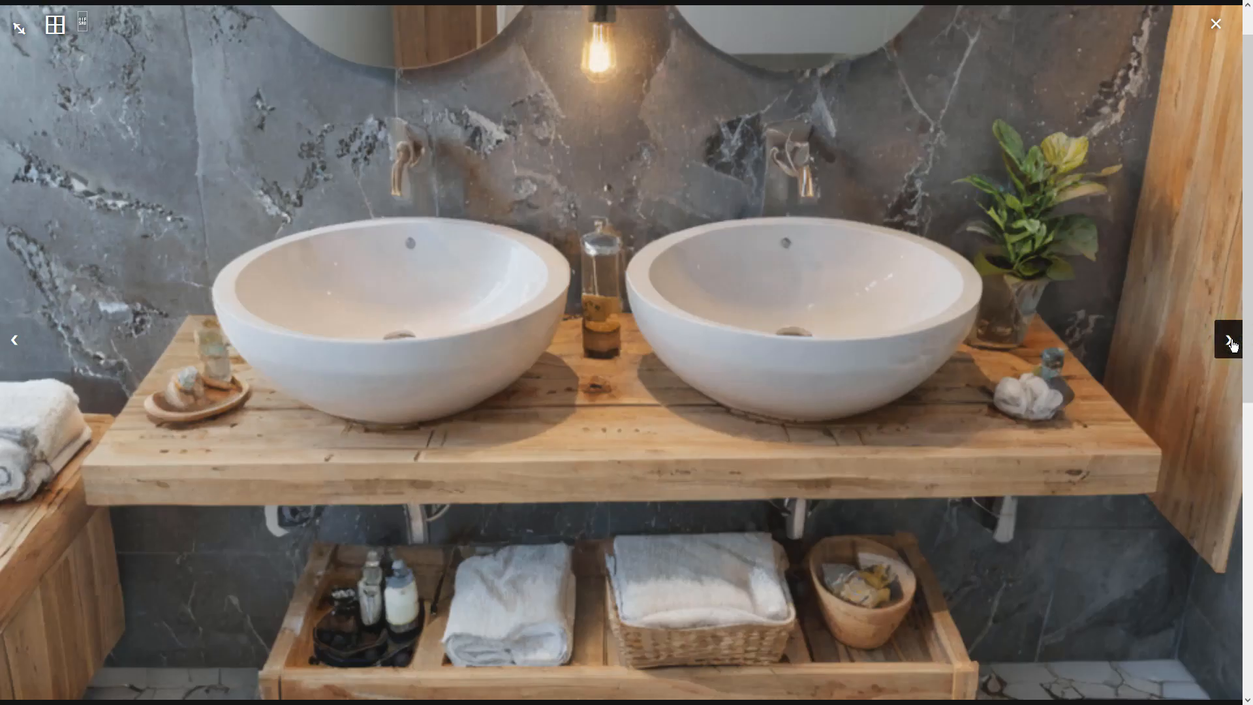
{"action": "left_click", "coordinate": [1230, 340]}
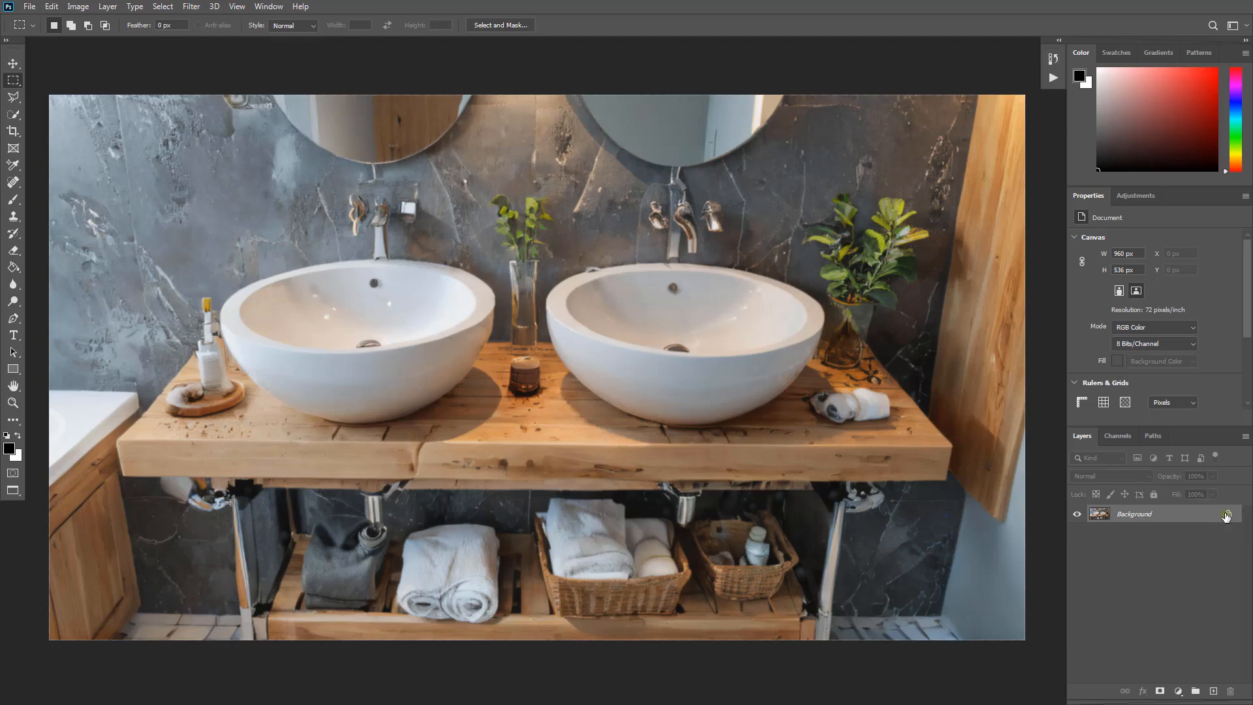
Switch to Photoshop and unlock the bathroom image's Background layer so it becomes a regular layer
{"action": "left_click", "coordinate": [1227, 515]}
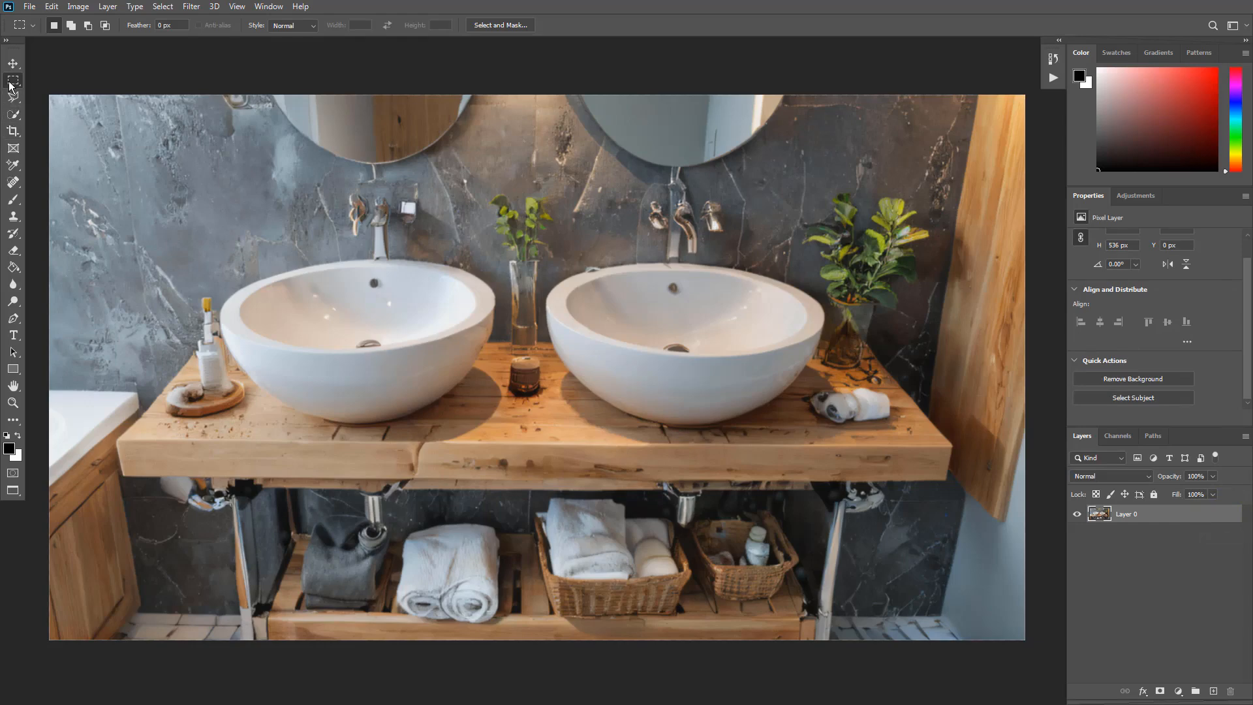
{"action": "left_click", "coordinate": [13, 99]}
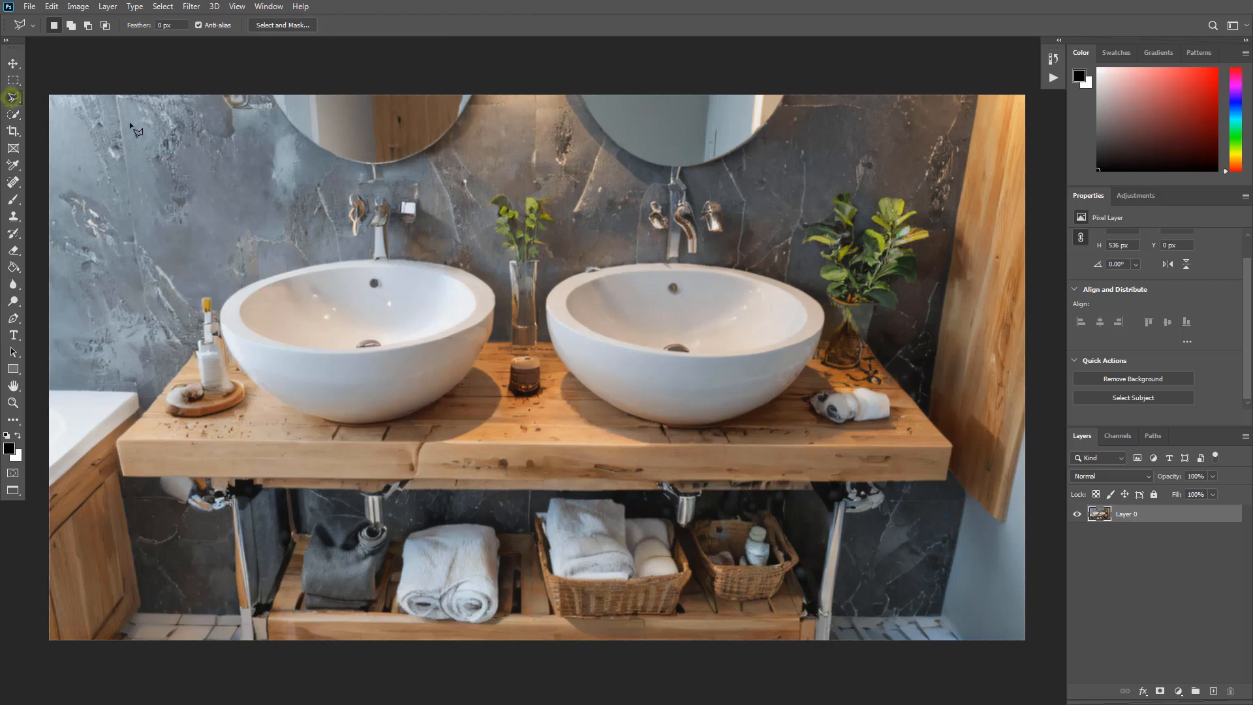
{"action": "right_click", "coordinate": [16, 100]}
{"action": "left_click", "coordinate": [55, 111]}
{"action": "key", "text": "ctrl+plus"}
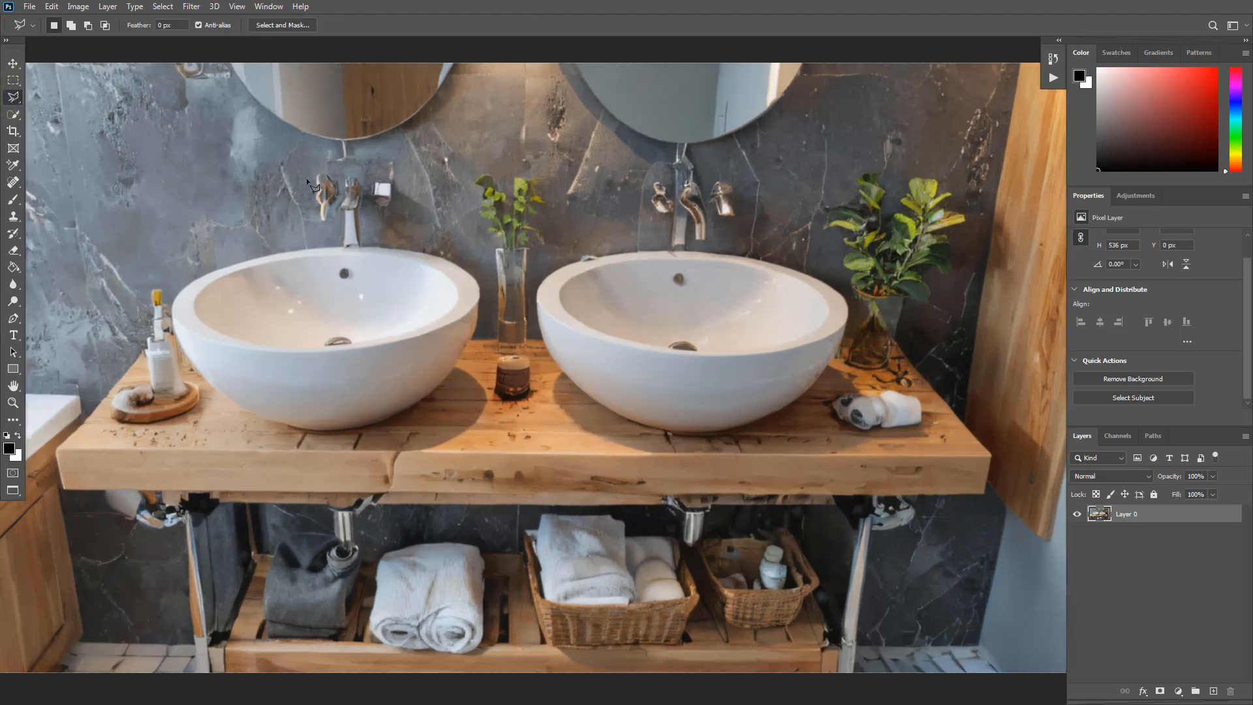
{"action": "key", "text": "ctrl+plus"}
{"action": "left_click_drag", "start_coordinate": [308, 182], "coordinate": [703, 461]}
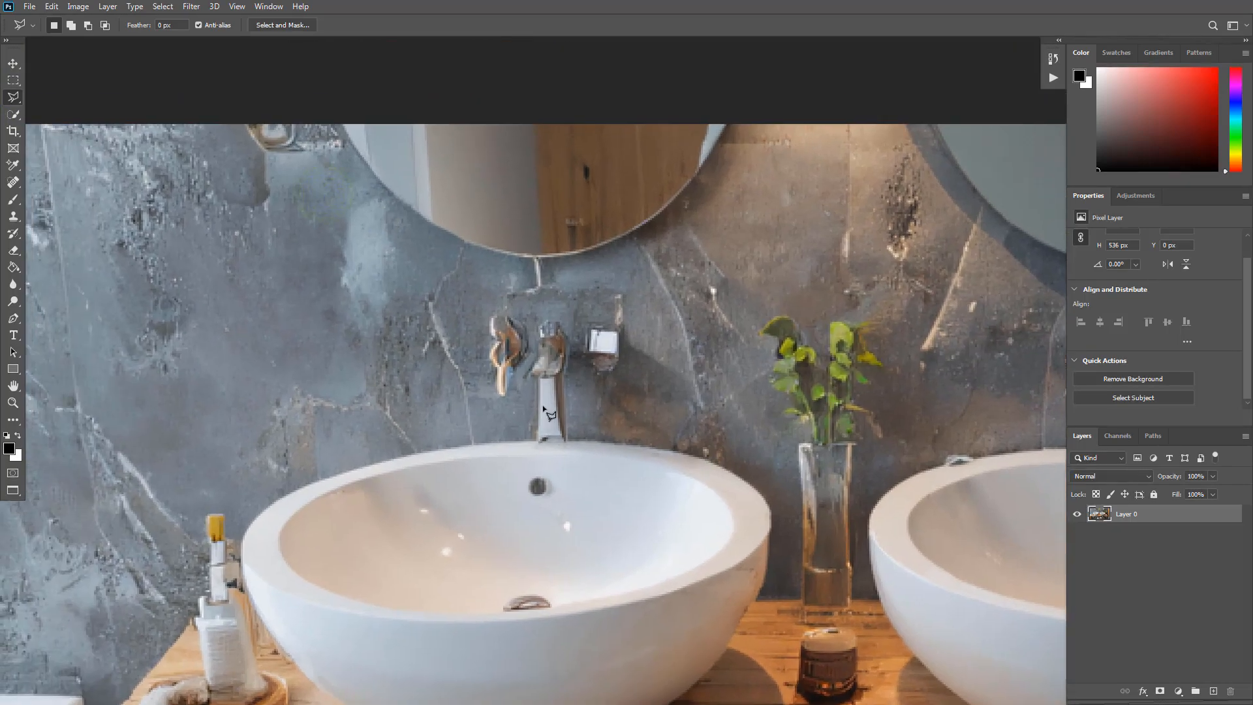
{"action": "left_click", "coordinate": [475, 294]}
{"action": "left_click", "coordinate": [261, 204]}
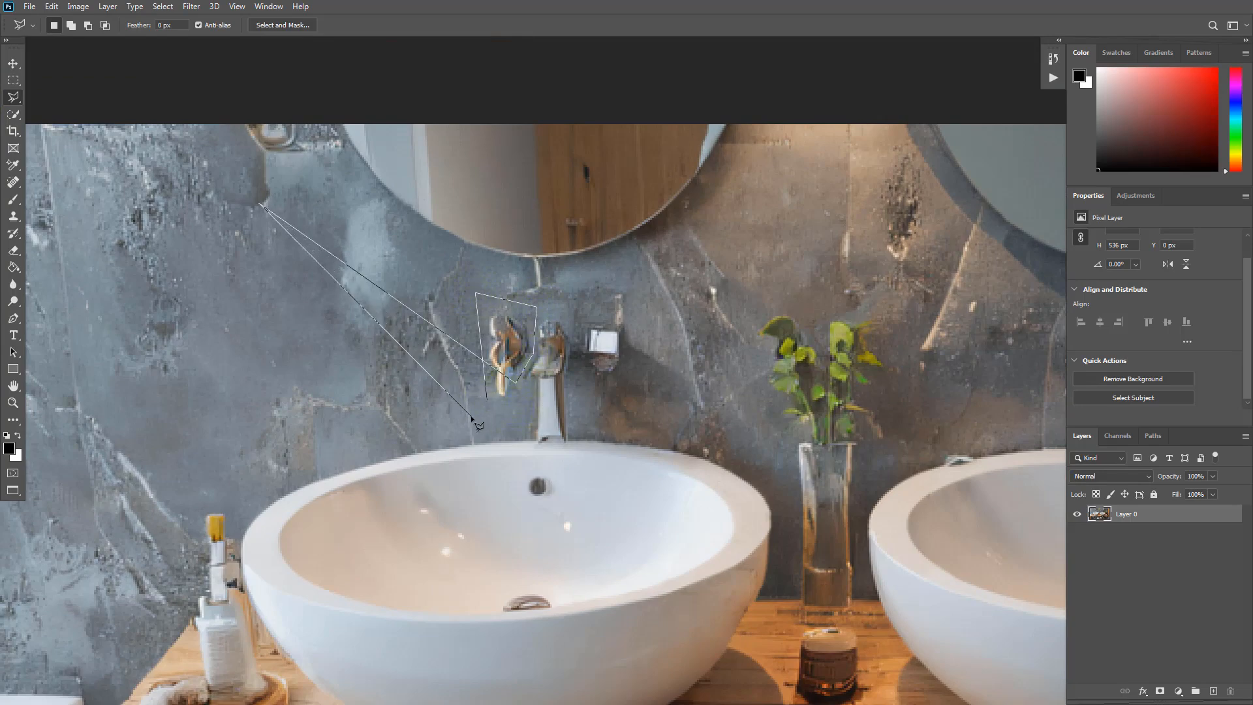
{"action": "key", "text": "Escape"}
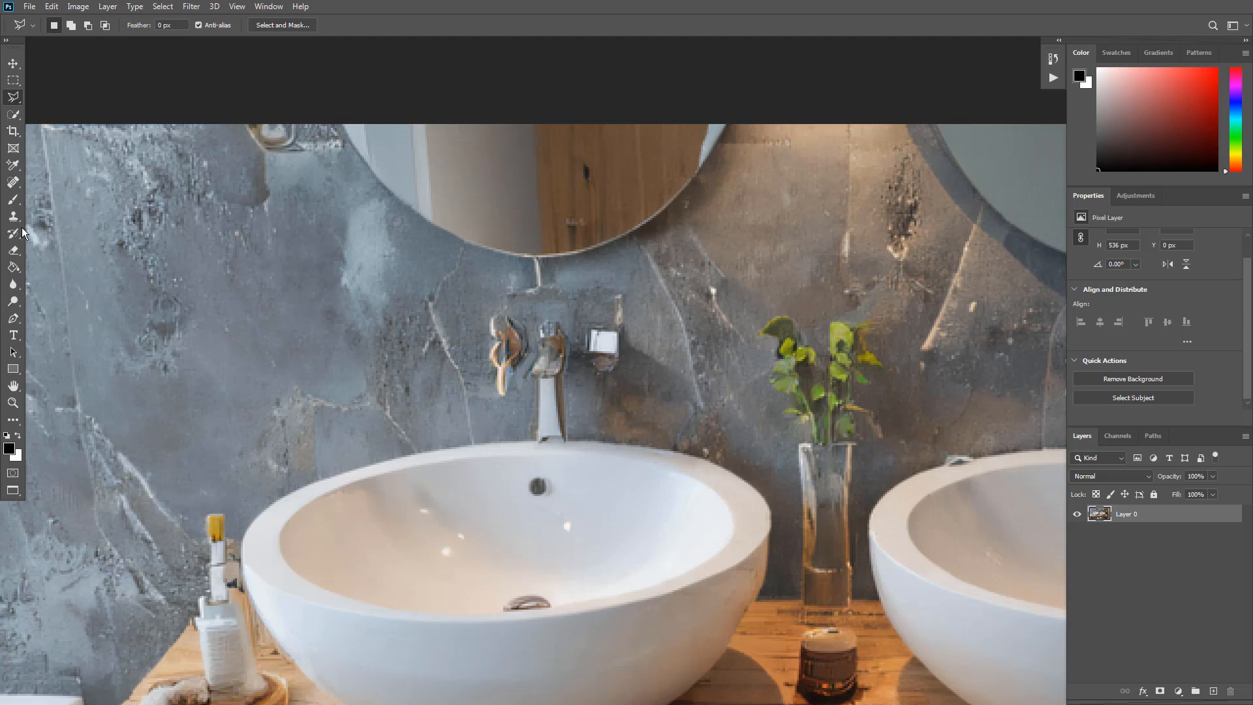
In Quick Mask mode, paint over the two handles beside the left sink's faucet with a size 30 brush
{"action": "left_click", "coordinate": [13, 475]}
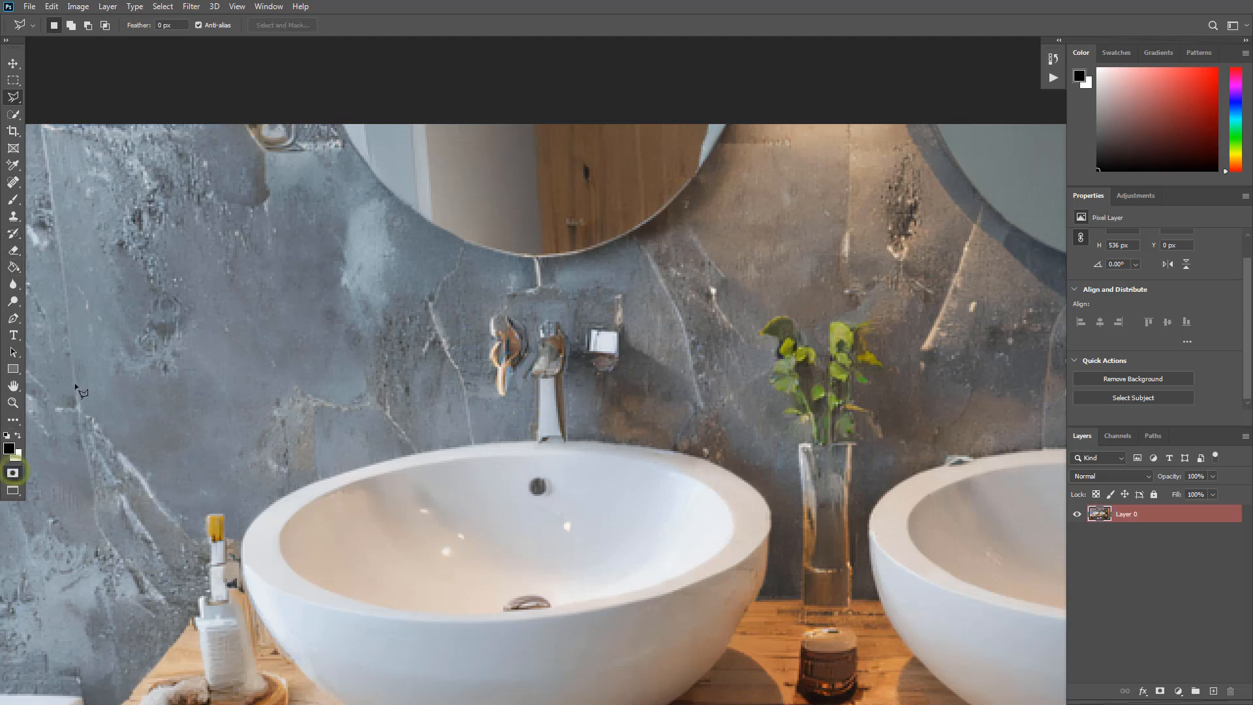
{"action": "left_click", "coordinate": [13, 206]}
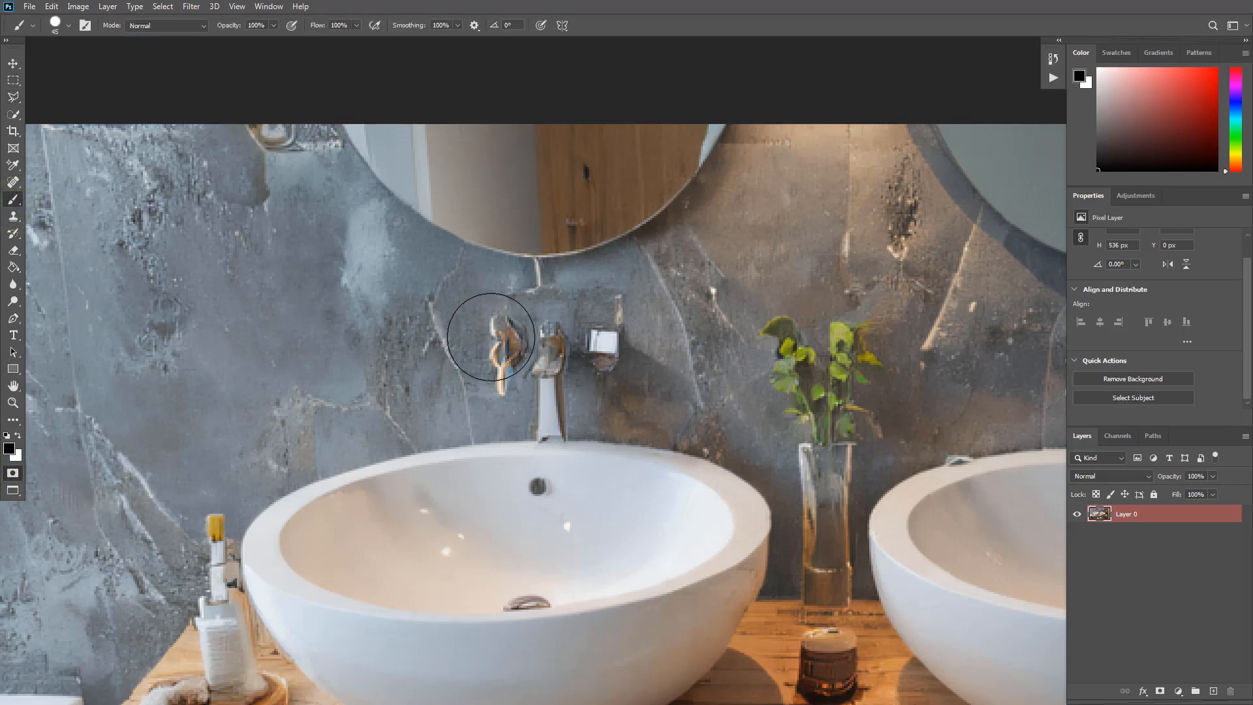
{"action": "key", "text": "bracketleft"}
{"action": "key", "text": "bracketleft"}
{"action": "key", "text": "bracketleft"}
{"action": "left_click", "coordinate": [503, 337]}
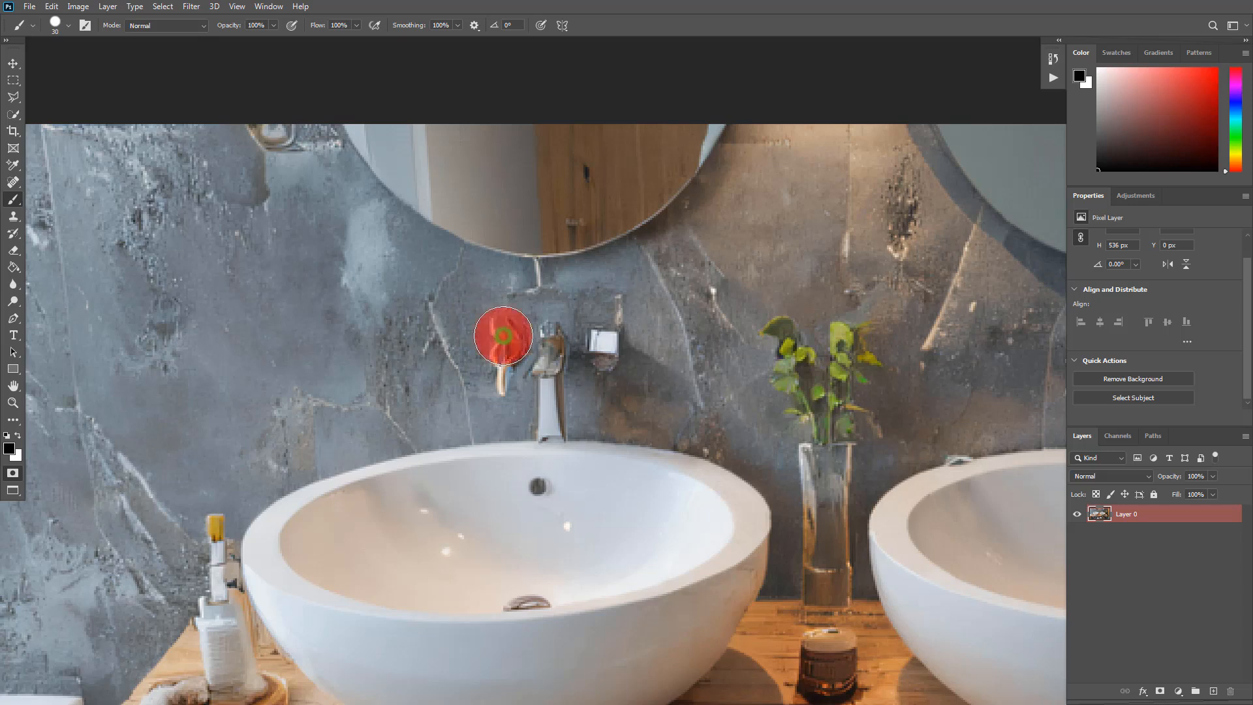
{"action": "left_click_drag", "start_coordinate": [500, 345], "coordinate": [489, 387]}
{"action": "mouse_move", "coordinate": [614, 293]}
{"action": "left_mouse_down"}
{"action": "mouse_move", "coordinate": [607, 372]}
{"action": "mouse_move", "coordinate": [612, 359]}
{"action": "left_mouse_up"}
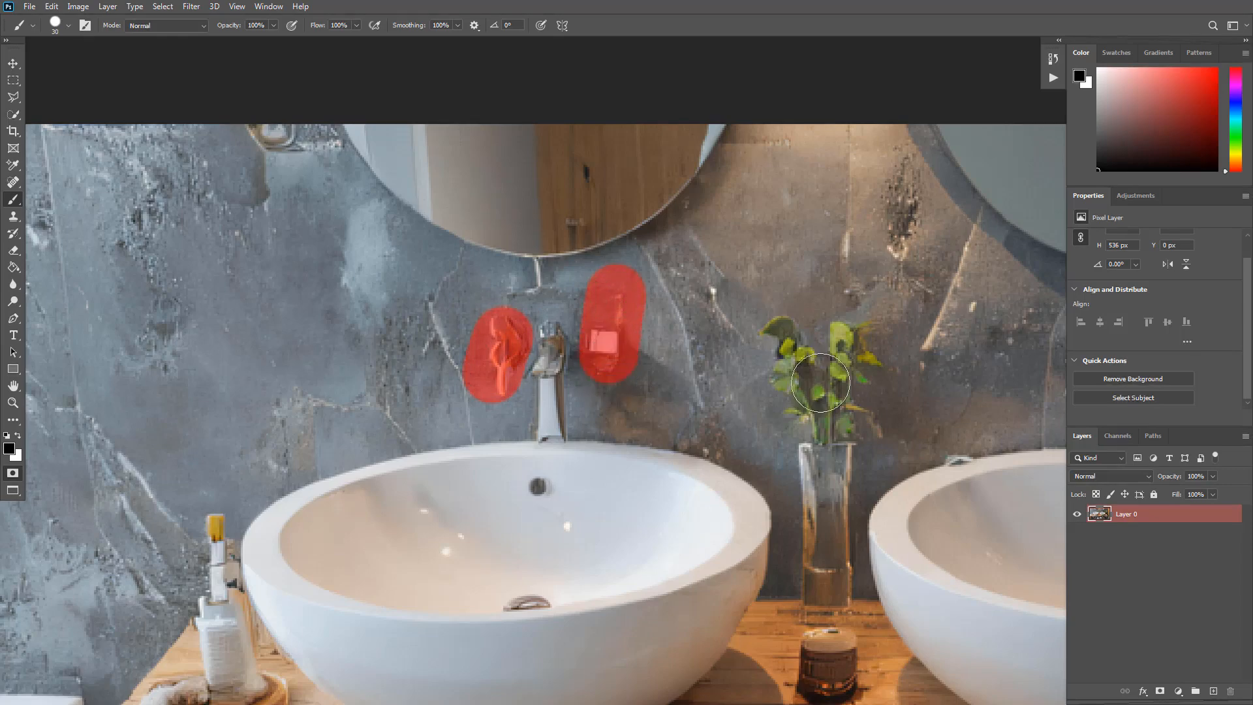
Paint the quick mask over the two handles on either side of the right sink's faucet
{"action": "key", "text": "ctrl+minus"}
{"action": "left_click_drag", "start_coordinate": [832, 393], "coordinate": [457, 420]}
{"action": "key", "text": "ctrl+plus"}
{"action": "key", "text": "ctrl+plus"}
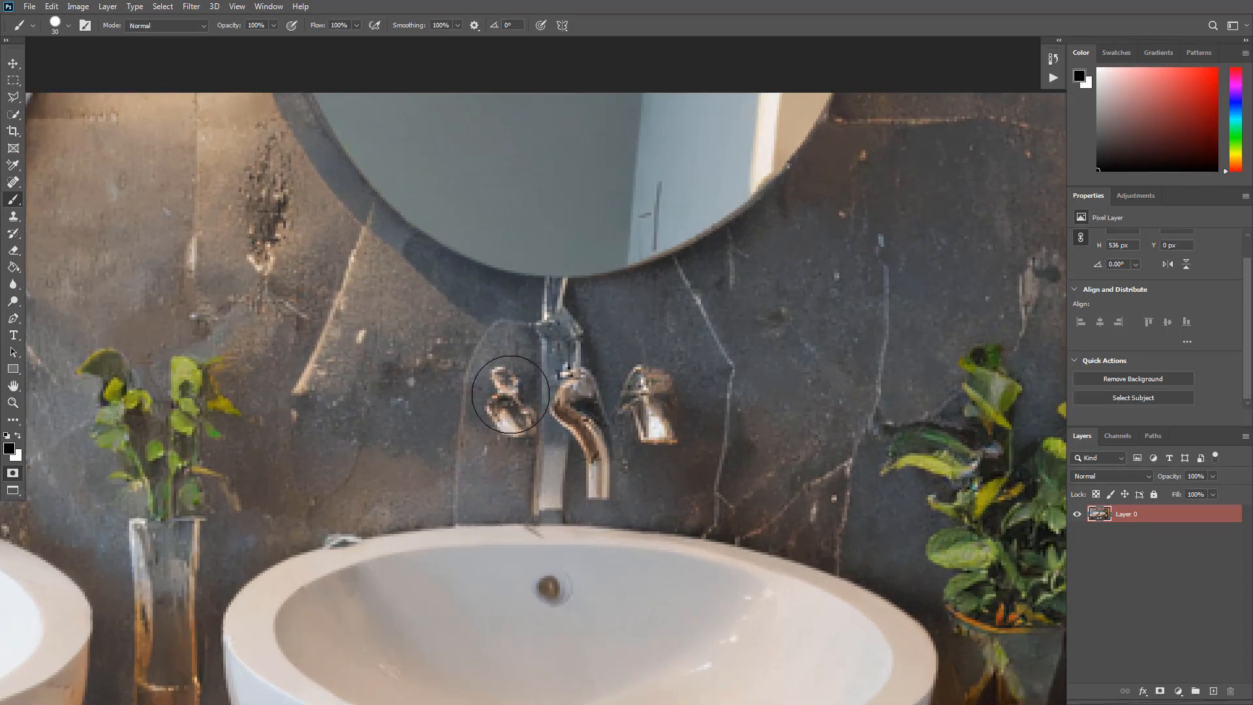
{"action": "left_click", "coordinate": [499, 397]}
{"action": "left_click_drag", "start_coordinate": [499, 396], "coordinate": [499, 421]}
{"action": "mouse_move", "coordinate": [637, 378]}
{"action": "left_mouse_down"}
{"action": "mouse_move", "coordinate": [670, 447]}
{"action": "mouse_move", "coordinate": [660, 421]}
{"action": "left_mouse_up"}
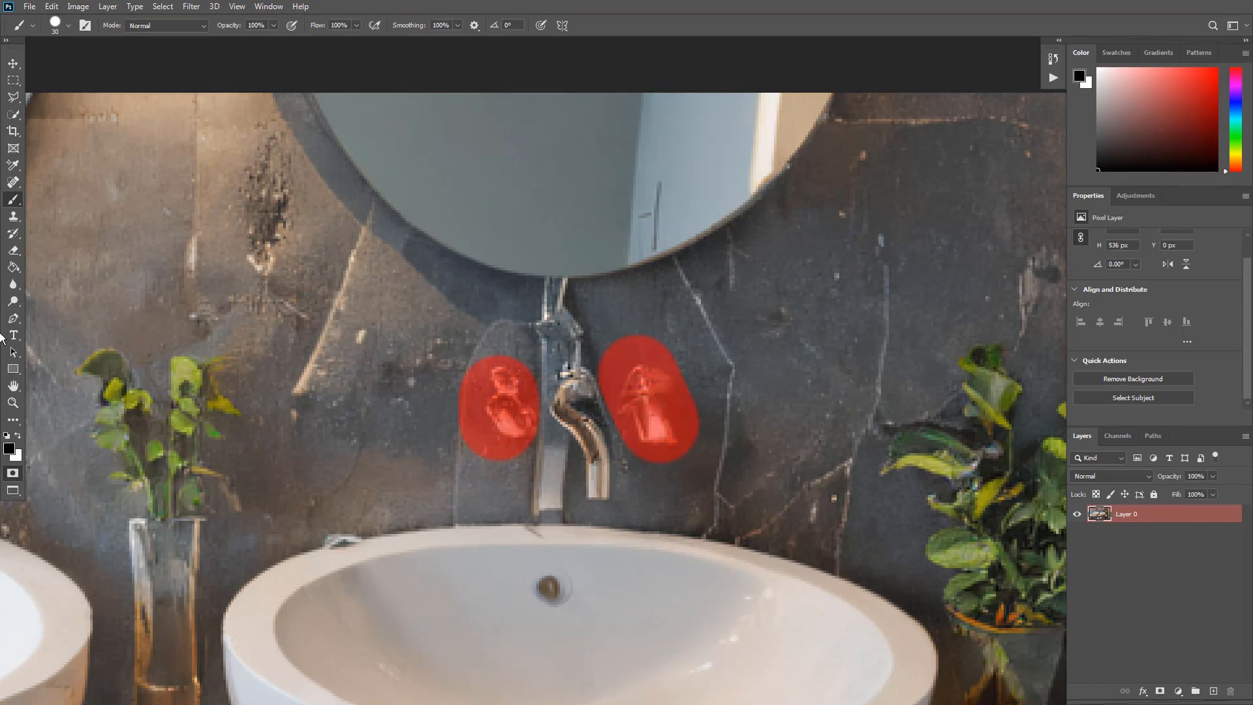
Convert the mask to an inverted selection, remove the masked faucet handles with Content-Aware Fill output to a new layer, and deselect
{"action": "left_click", "coordinate": [13, 472]}
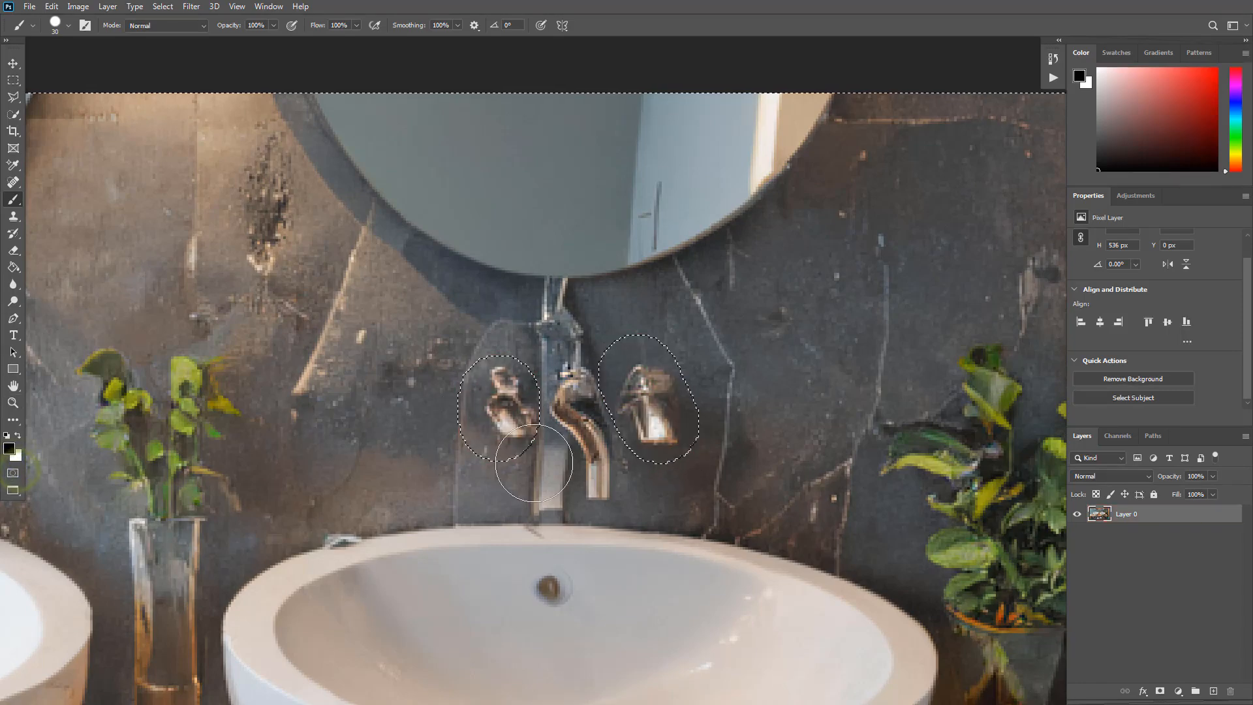
{"action": "key", "text": "ctrl+shift+i"}
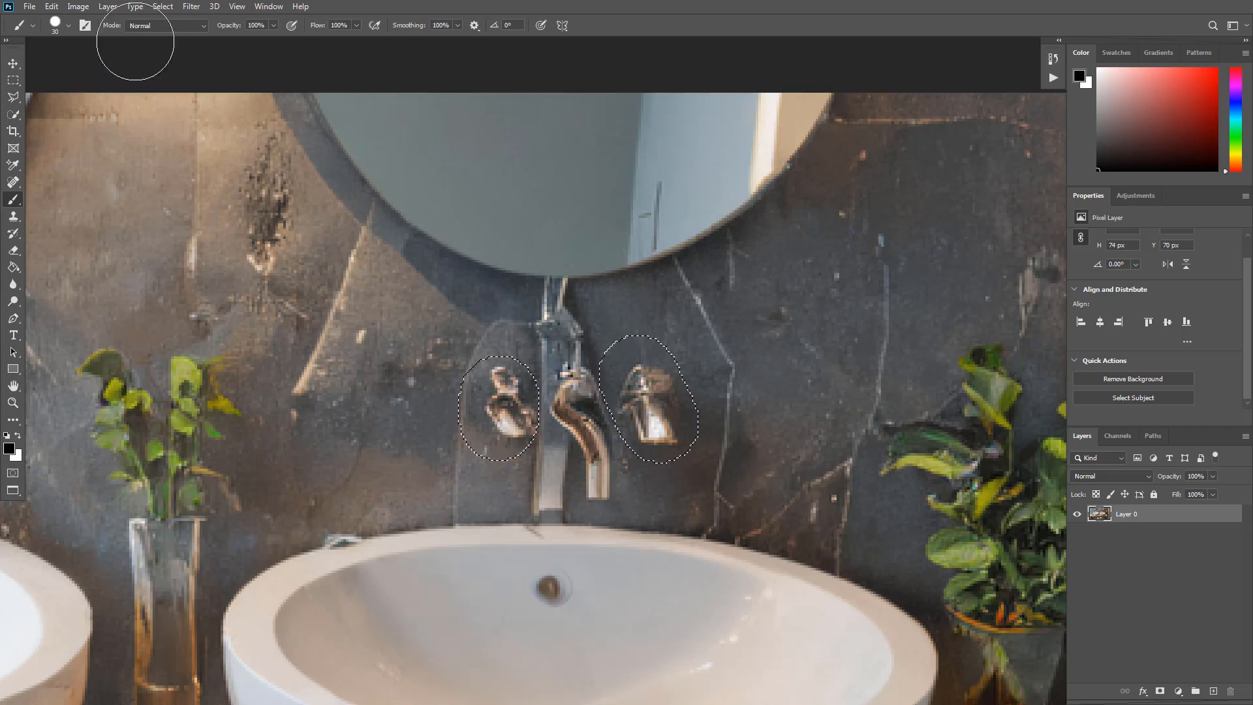
{"action": "left_click", "coordinate": [81, 7]}
{"action": "mouse_move", "coordinate": [51, 7]}
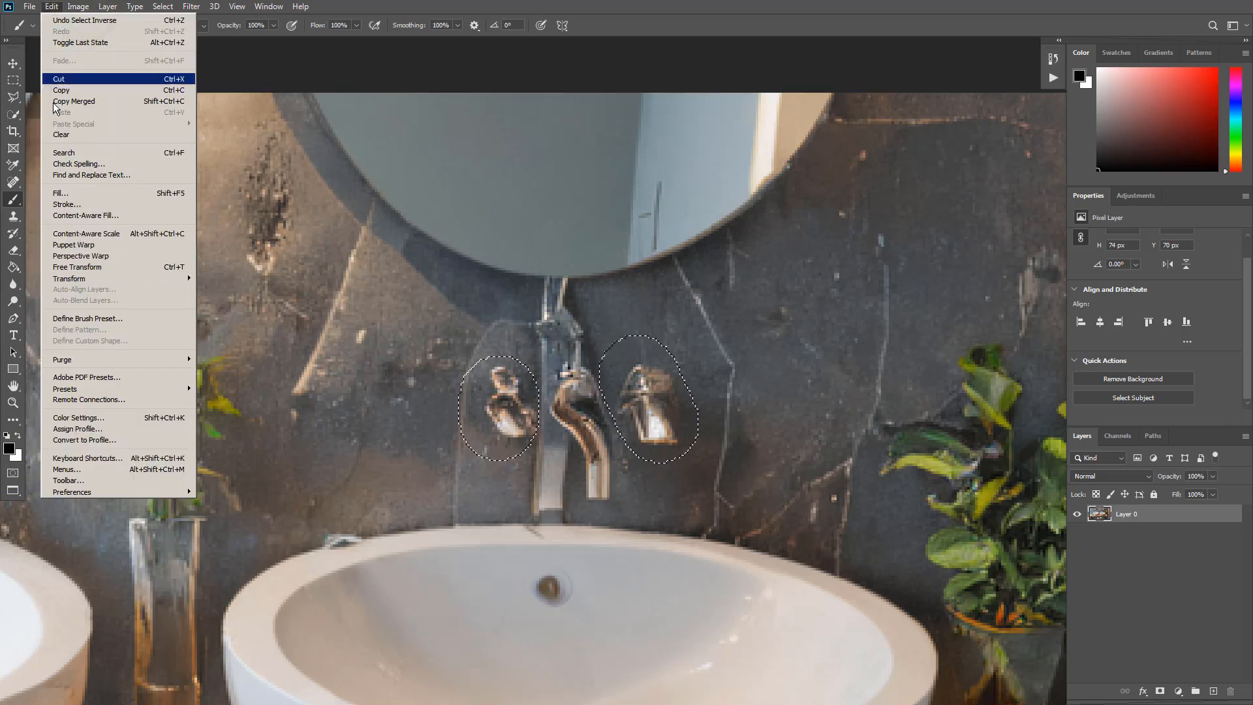
{"action": "left_click", "coordinate": [92, 216]}
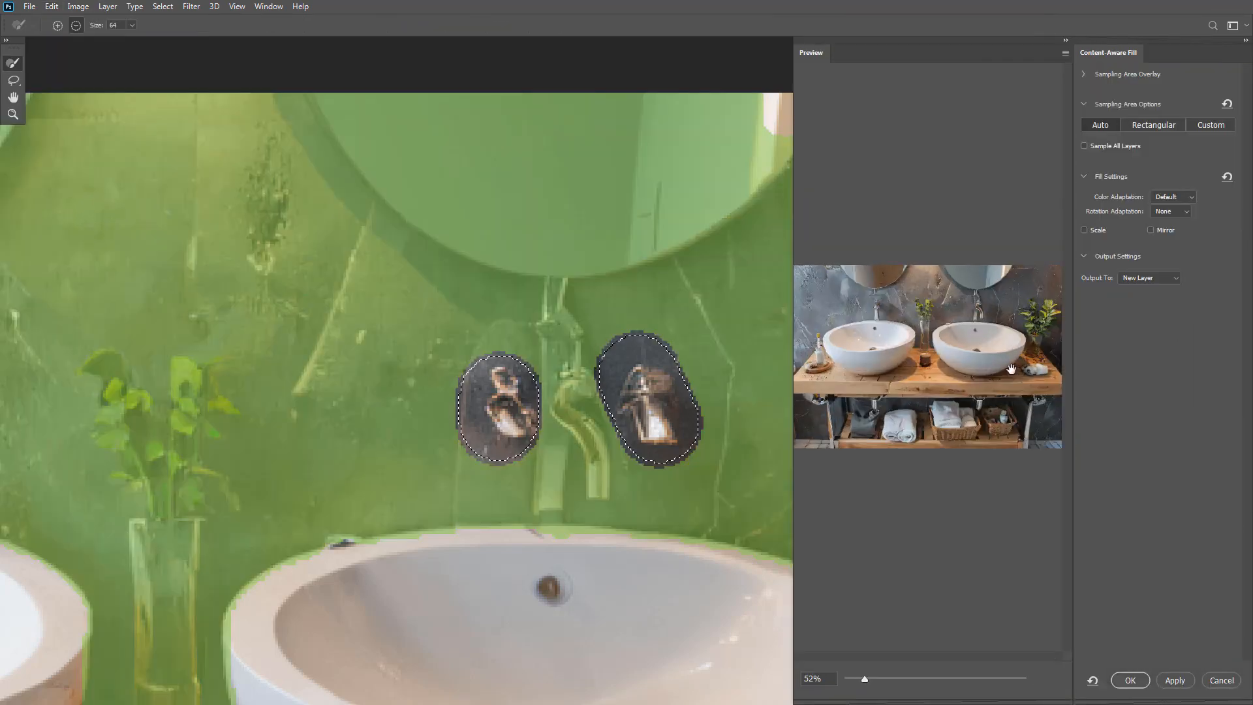
{"action": "left_click", "coordinate": [1130, 680]}
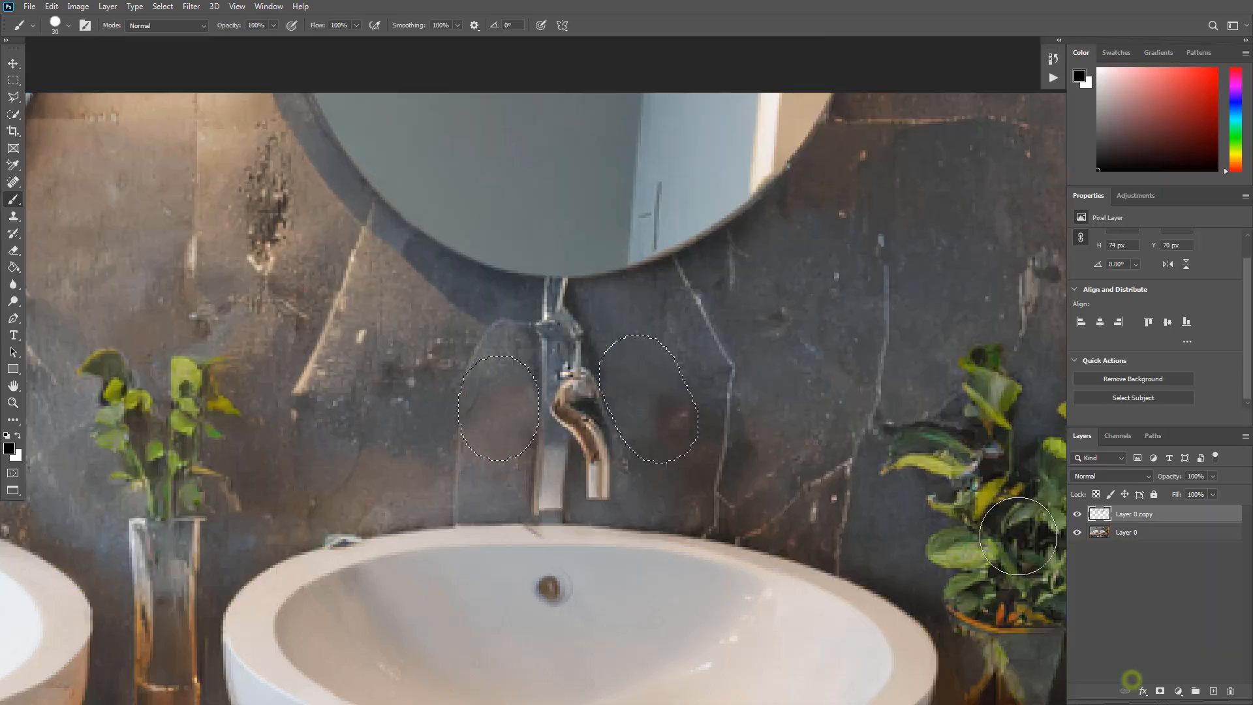
{"action": "key", "text": "ctrl+d"}
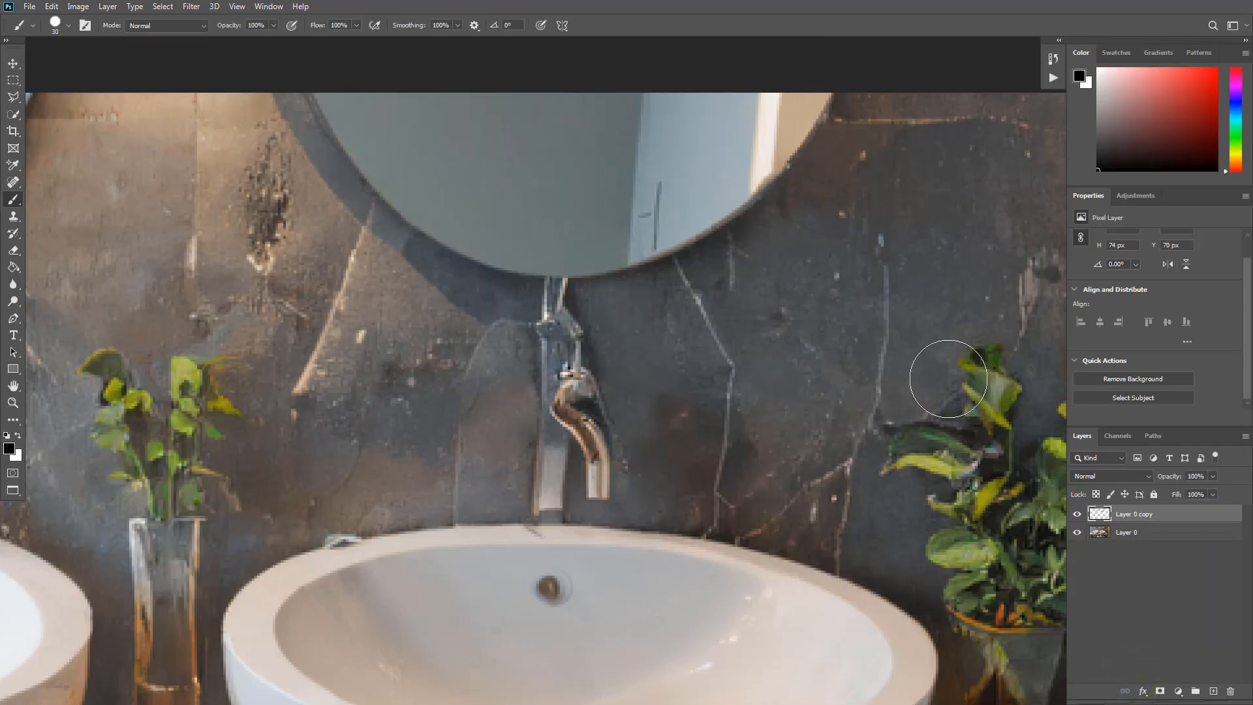
Try to remove the right faucet's curved spout by quick-masking it and applying Content-Aware Fill to a new layer
{"action": "scroll", "coordinate": [948, 379], "scroll_direction": "down", "scroll_amount": 8}
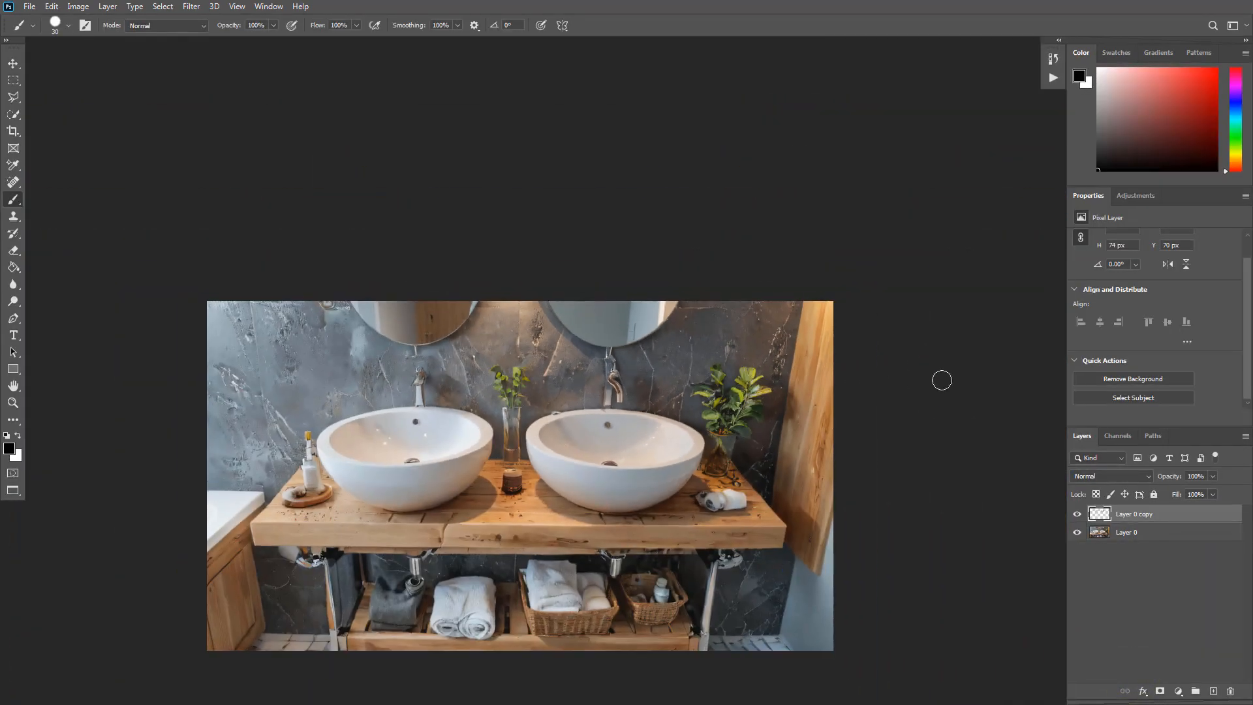
{"action": "left_click_drag", "start_coordinate": [688, 449], "coordinate": [694, 380]}
{"action": "scroll", "coordinate": [694, 379], "scroll_direction": "up", "scroll_amount": 4}
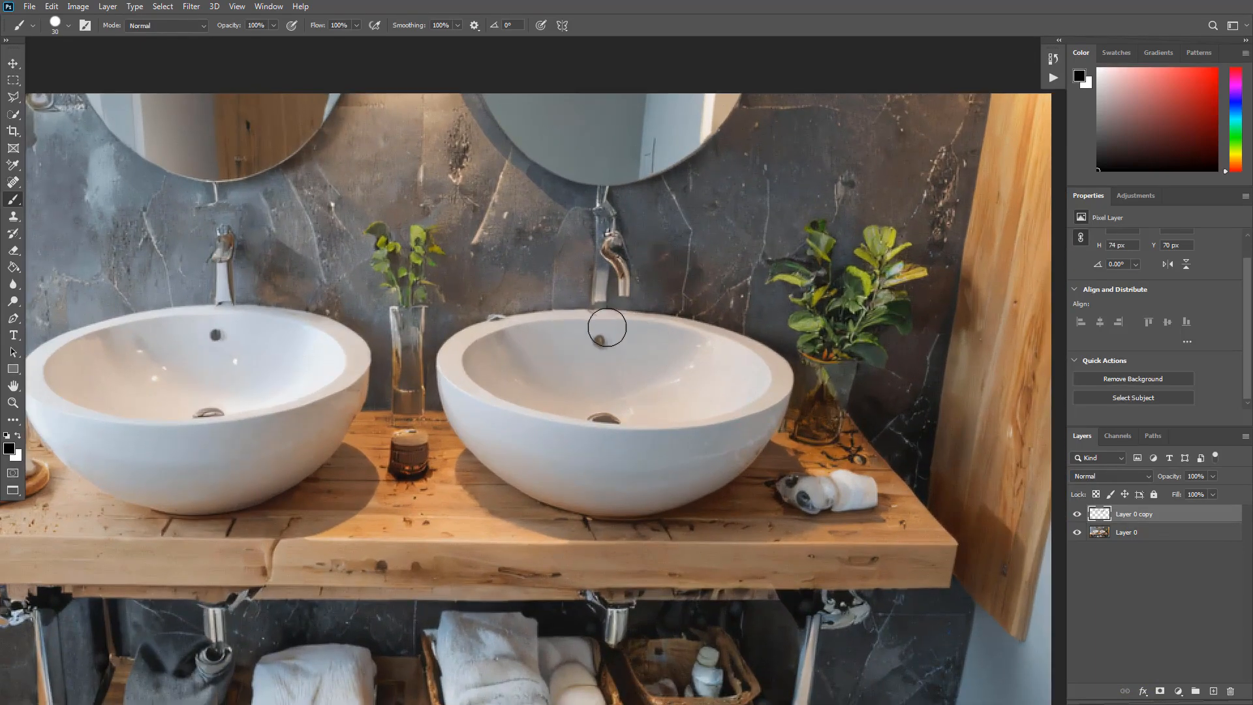
{"action": "left_click_drag", "start_coordinate": [571, 323], "coordinate": [636, 346]}
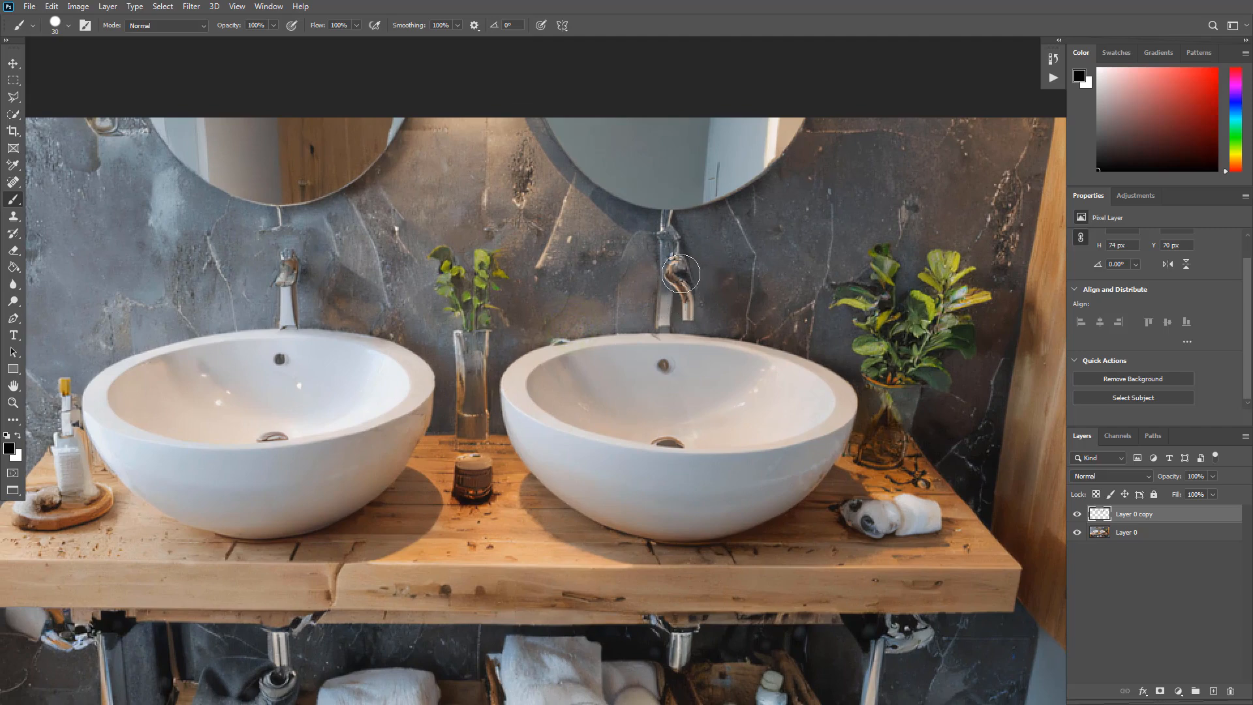
{"action": "left_click", "coordinate": [13, 474]}
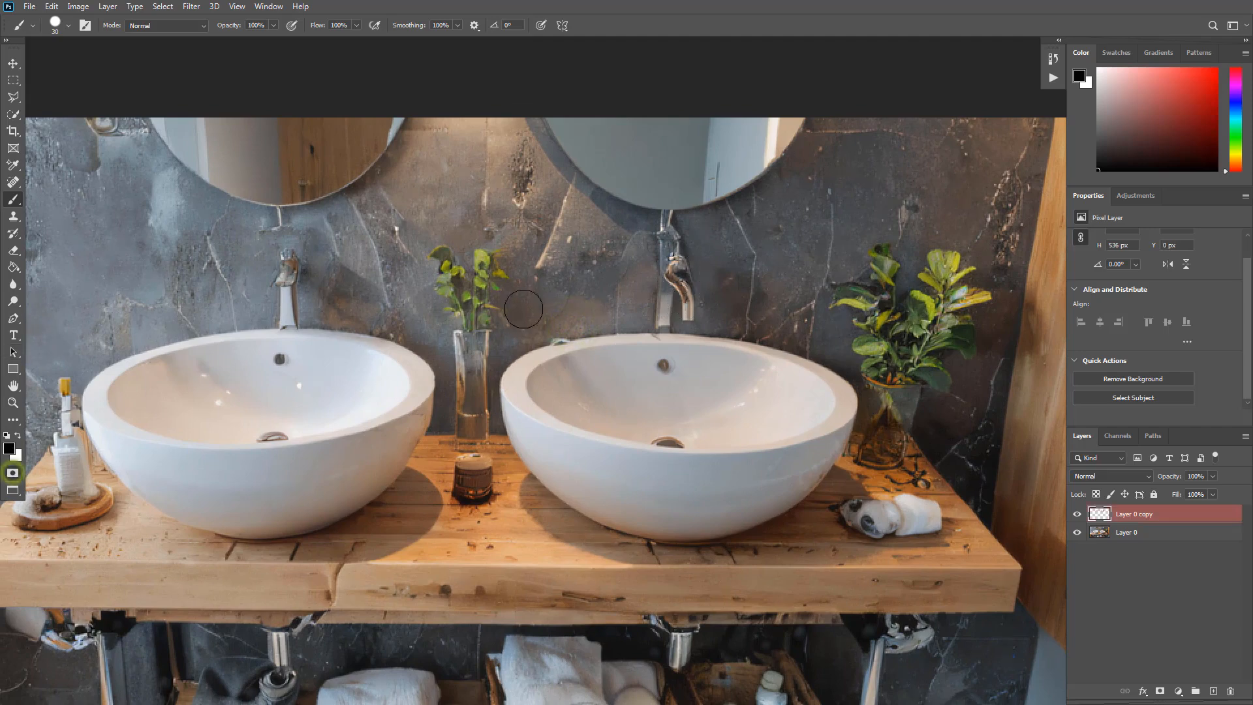
{"action": "left_click_drag", "start_coordinate": [679, 258], "coordinate": [695, 318]}
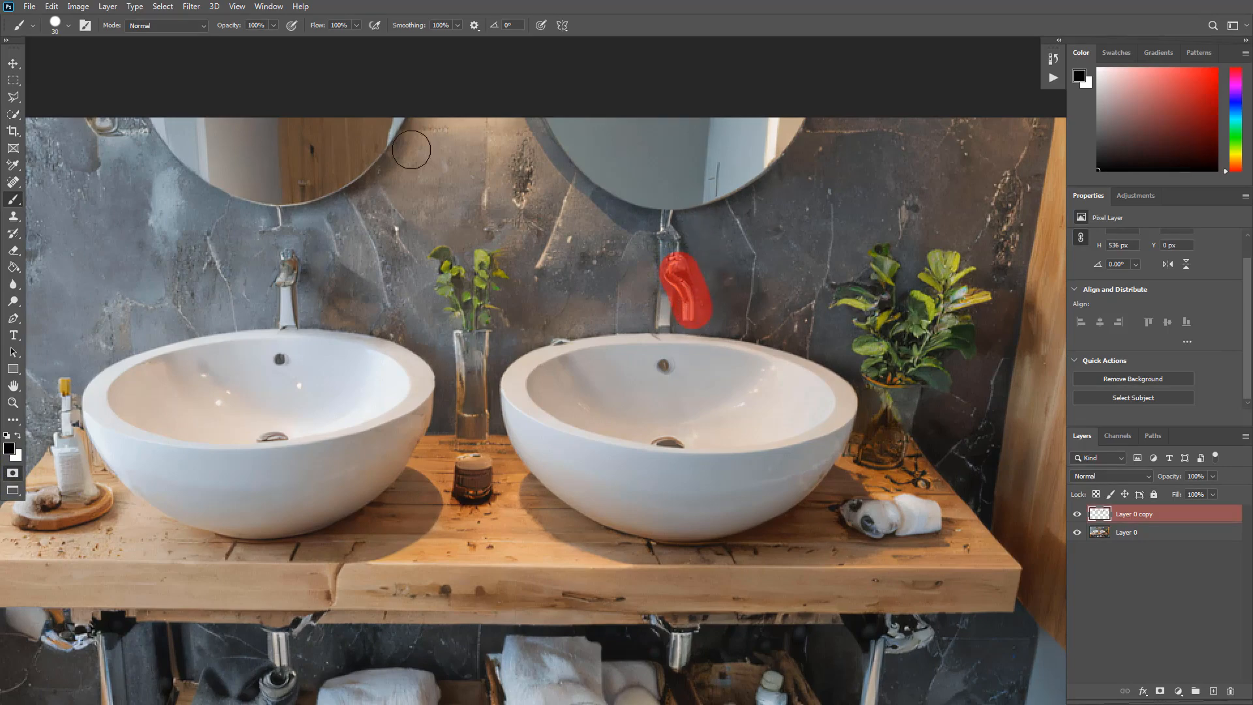
{"action": "left_click", "coordinate": [9, 475]}
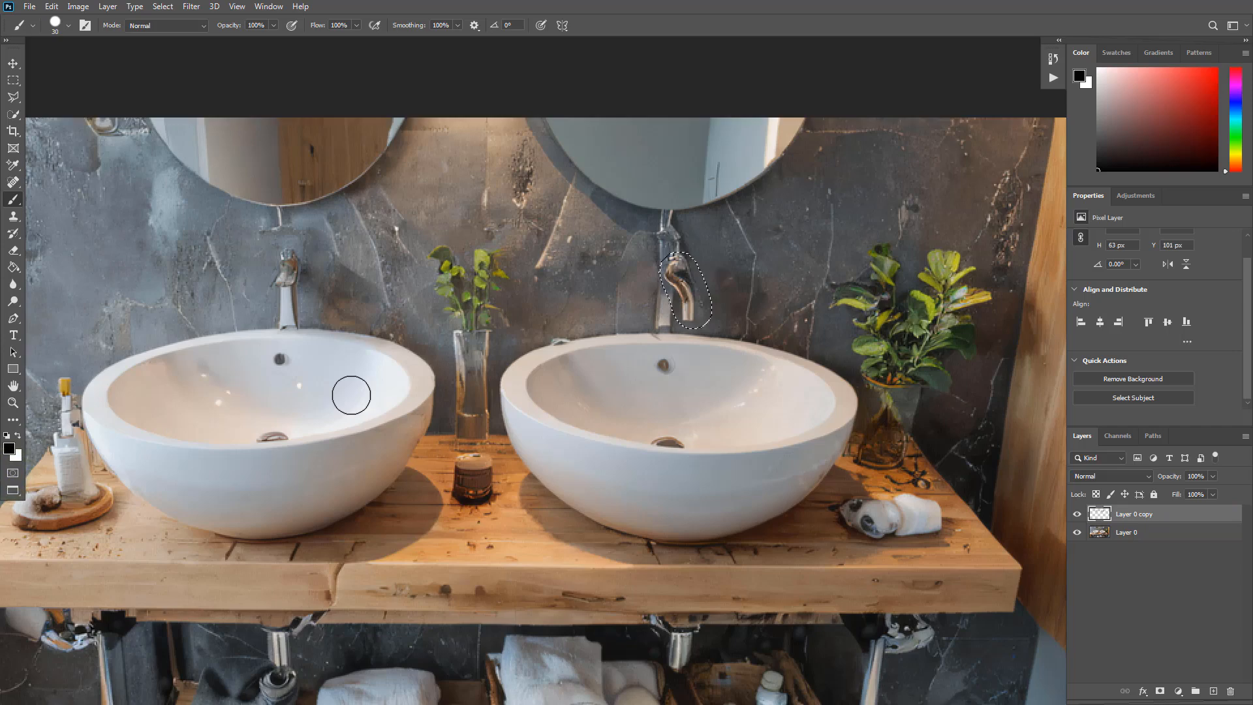
{"action": "left_click", "coordinate": [56, 7]}
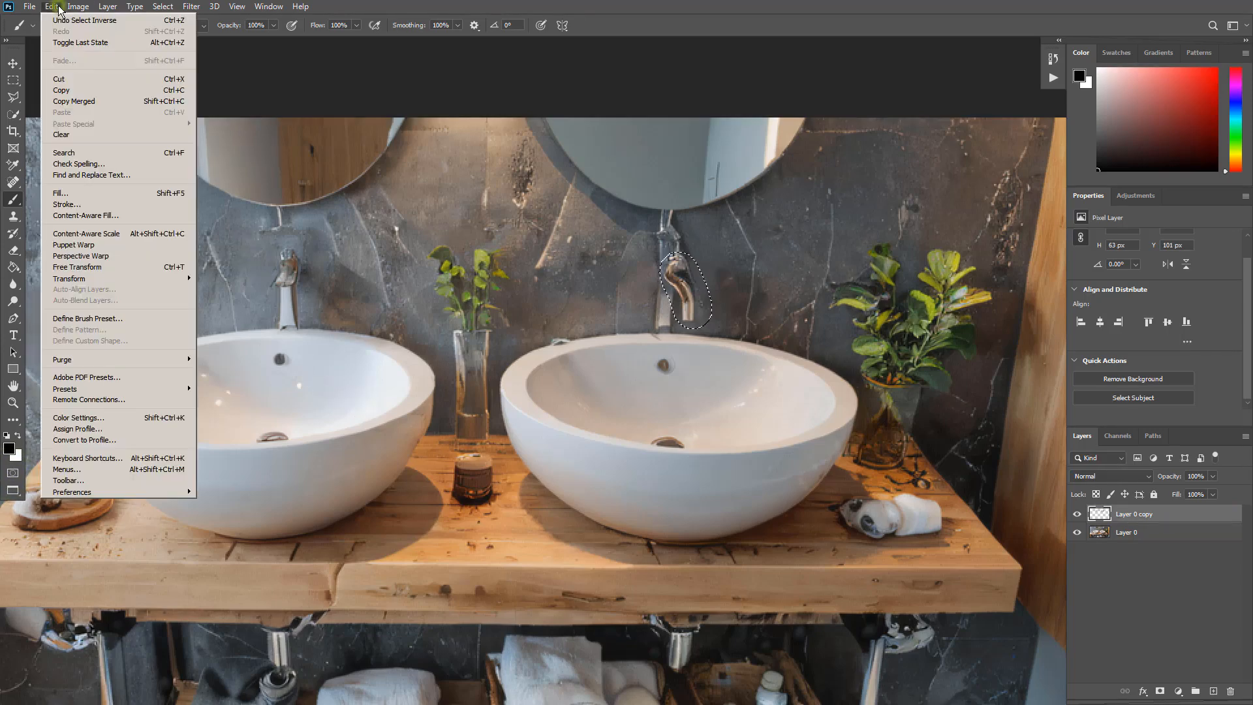
{"action": "left_click", "coordinate": [68, 217]}
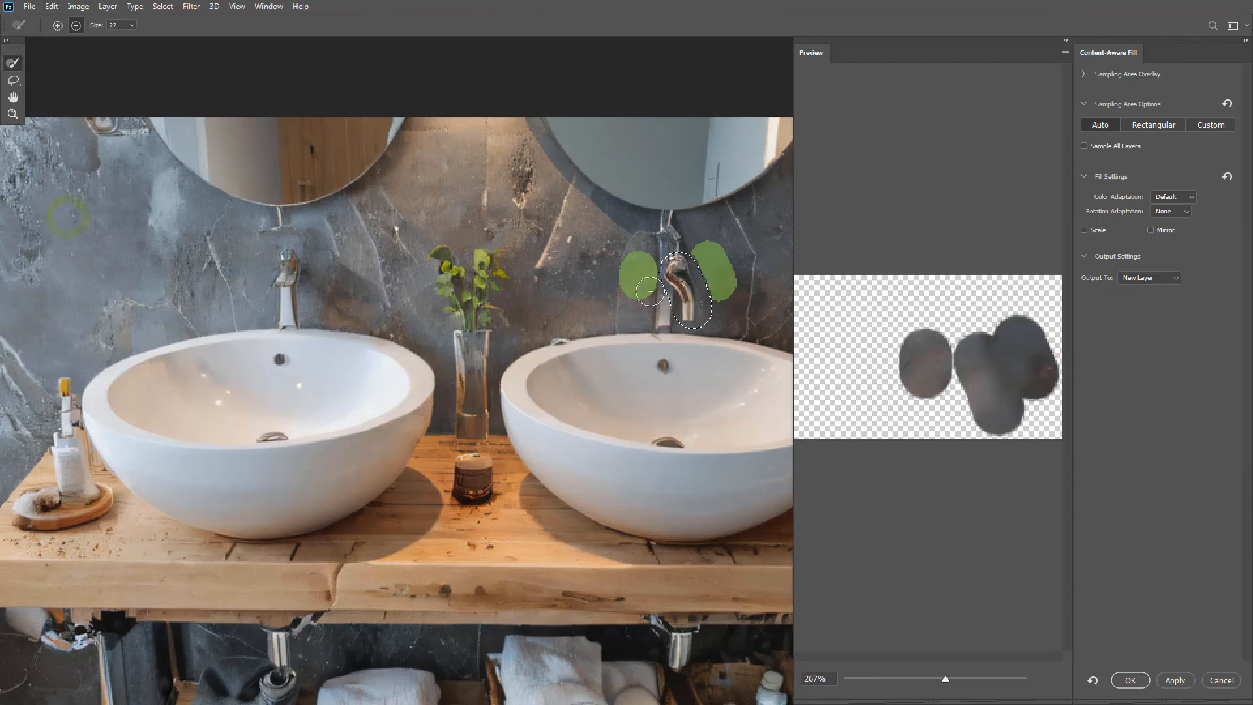
{"action": "left_click", "coordinate": [1130, 681]}
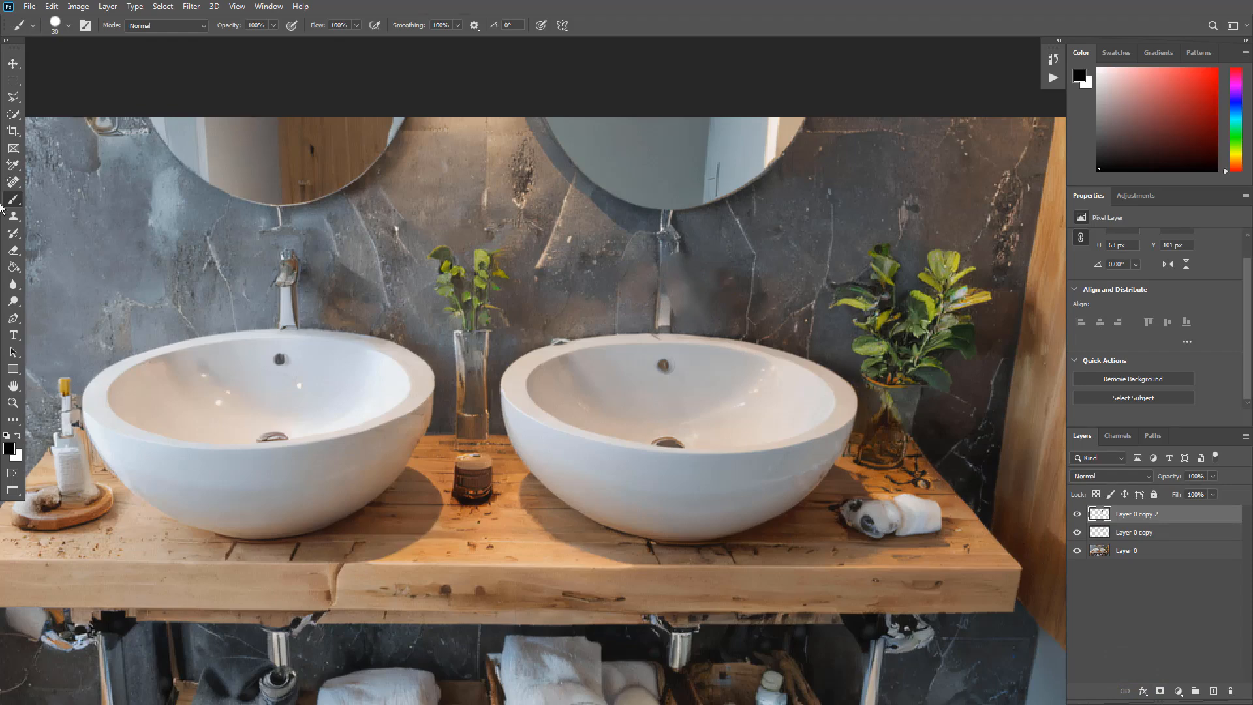
{"action": "left_click", "coordinate": [13, 84]}
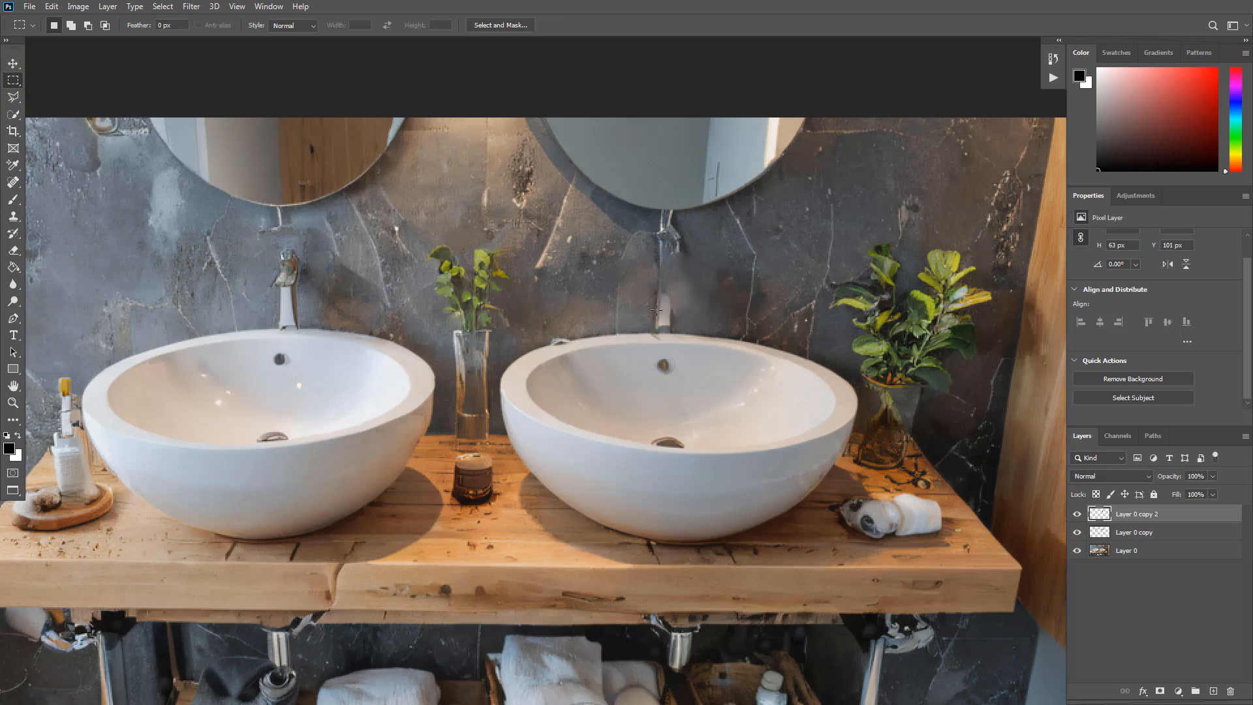
{"action": "mouse_move", "coordinate": [656, 310]}
{"action": "left_mouse_down"}
{"action": "mouse_move", "coordinate": [671, 334]}
{"action": "mouse_move", "coordinate": [667, 289]}
{"action": "mouse_move", "coordinate": [668, 305]}
{"action": "left_mouse_up"}
{"action": "key", "text": "ctrl+d"}
Revert the history to the state before the spout's Content-Aware Fill and clear the selection
{"action": "left_click", "coordinate": [1053, 60]}
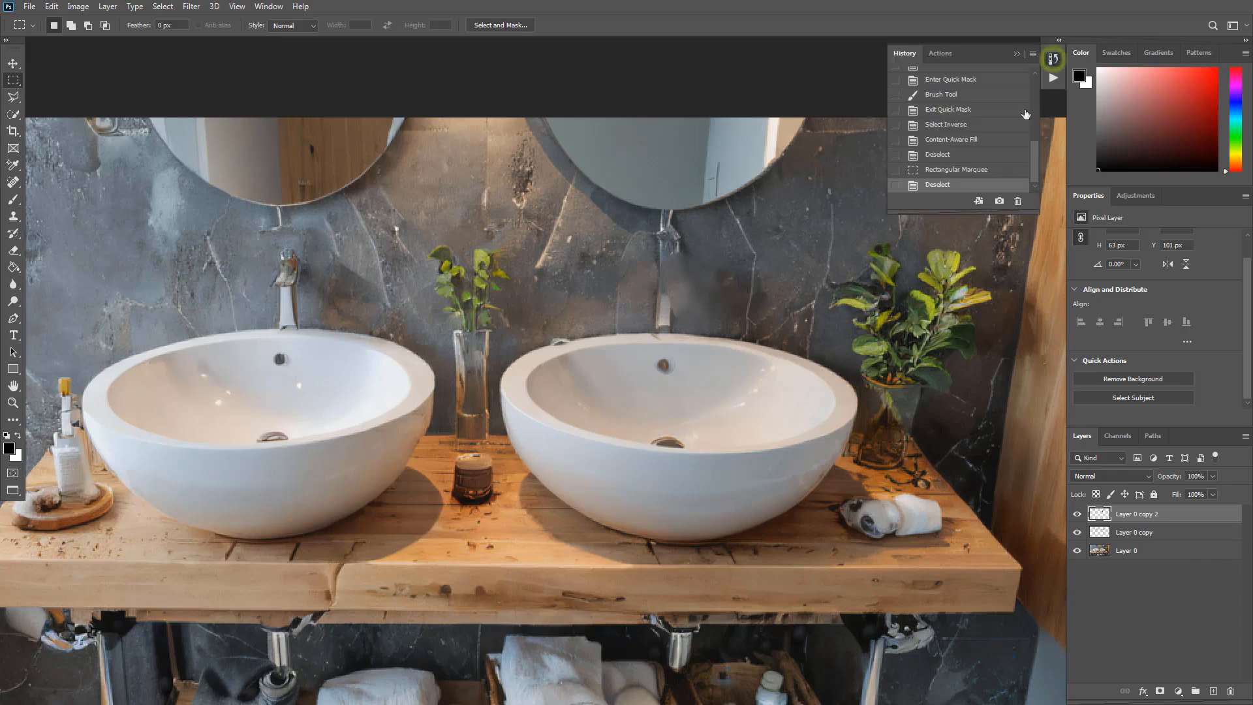
{"action": "left_click", "coordinate": [940, 170]}
{"action": "left_click", "coordinate": [950, 139]}
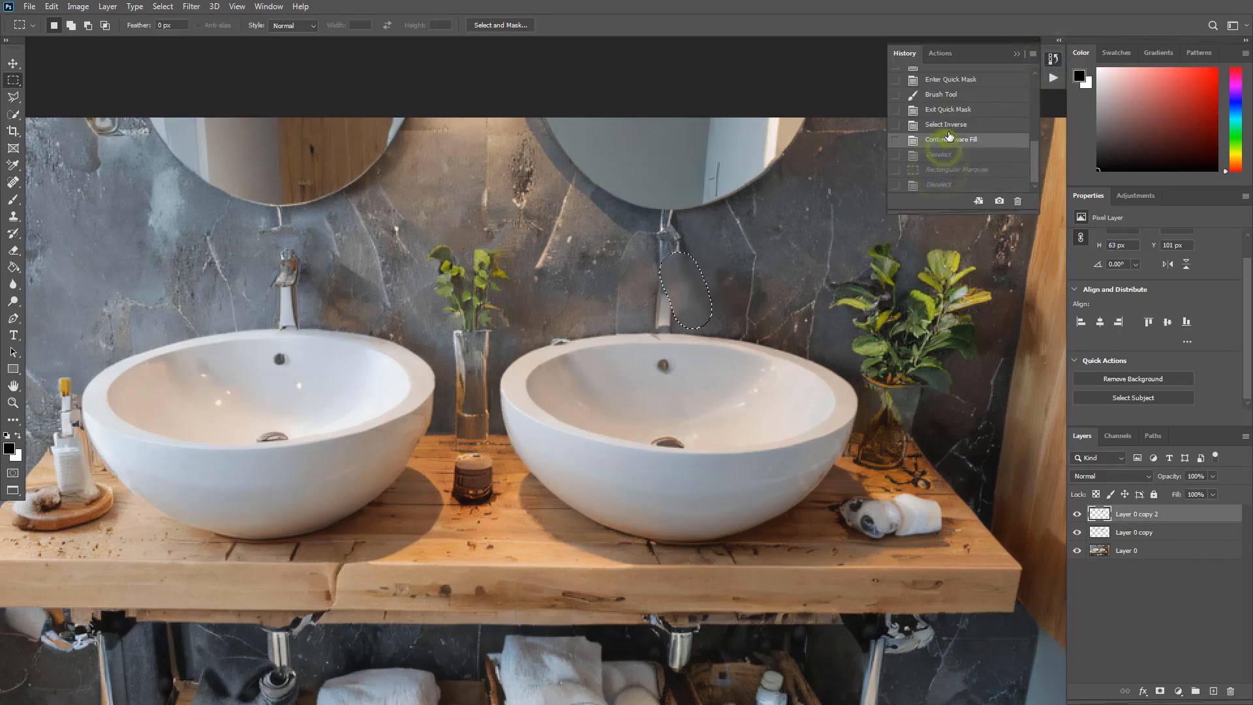
{"action": "left_click", "coordinate": [949, 124]}
{"action": "key", "text": "ctrl+d"}
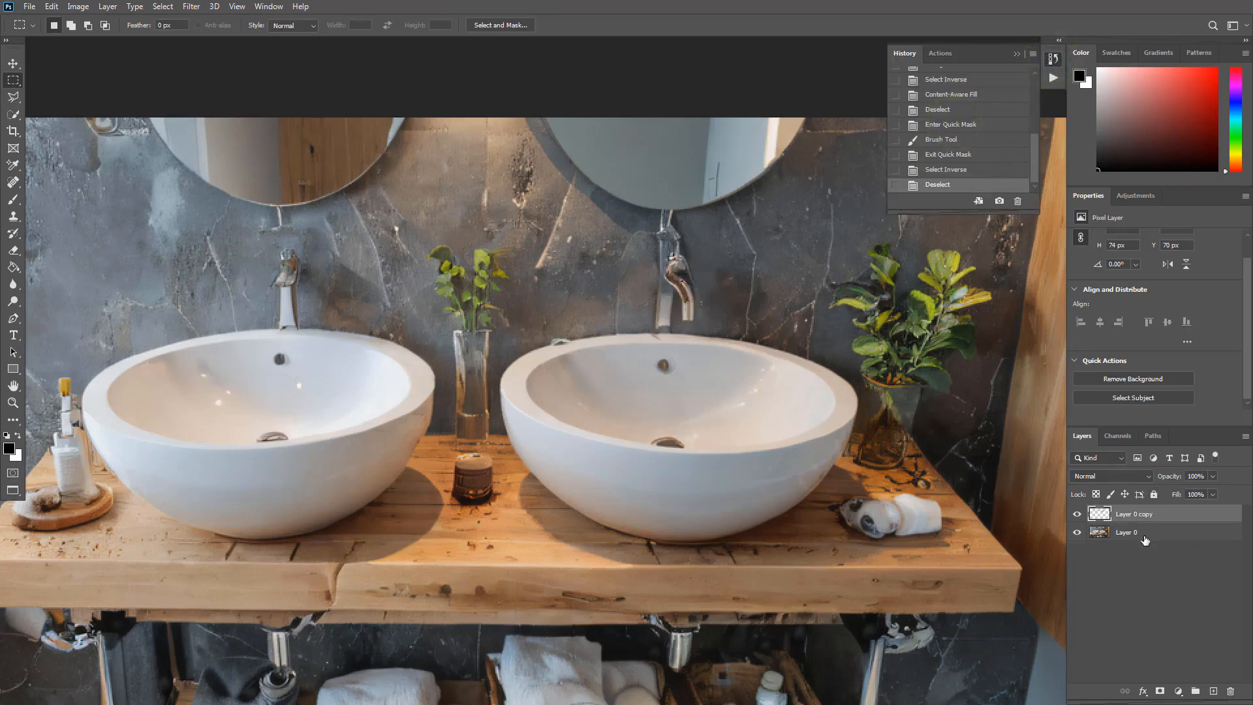
Merge the handle-removal fill layer with the base image layer
{"action": "left_click", "coordinate": [1145, 536], "text": "shift"}
{"action": "right_click", "coordinate": [1142, 532]}
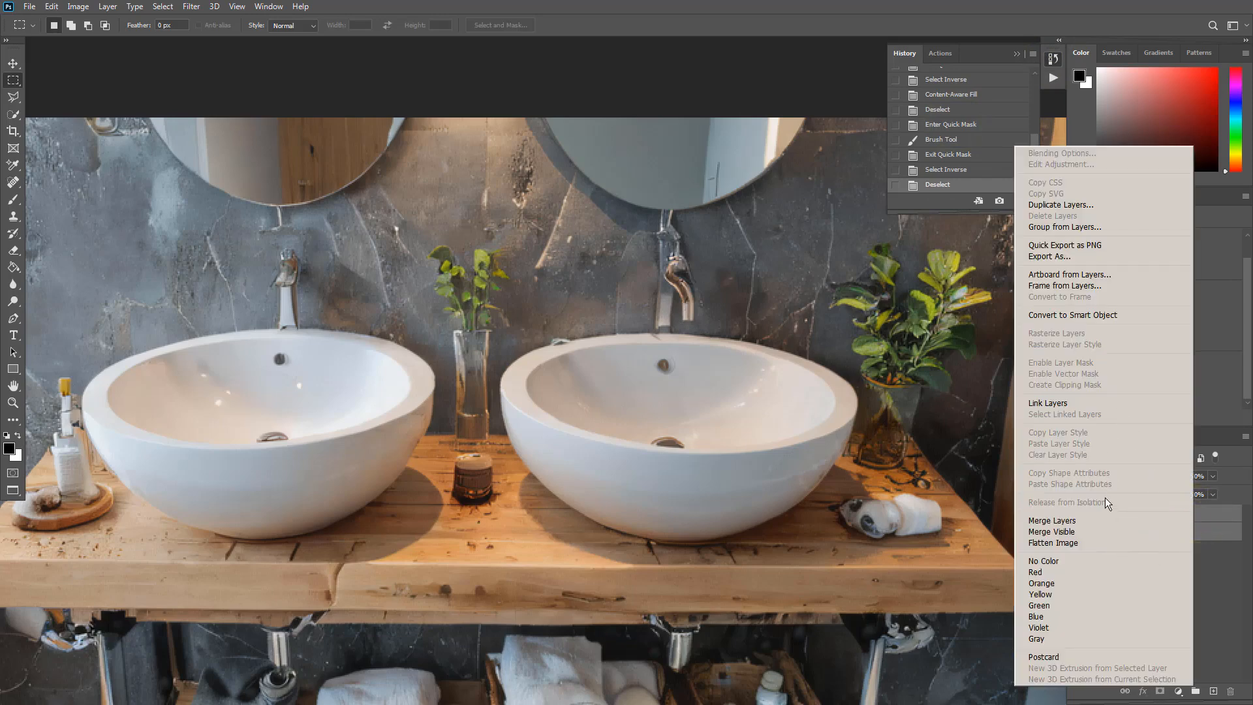
{"action": "left_click", "coordinate": [1102, 520]}
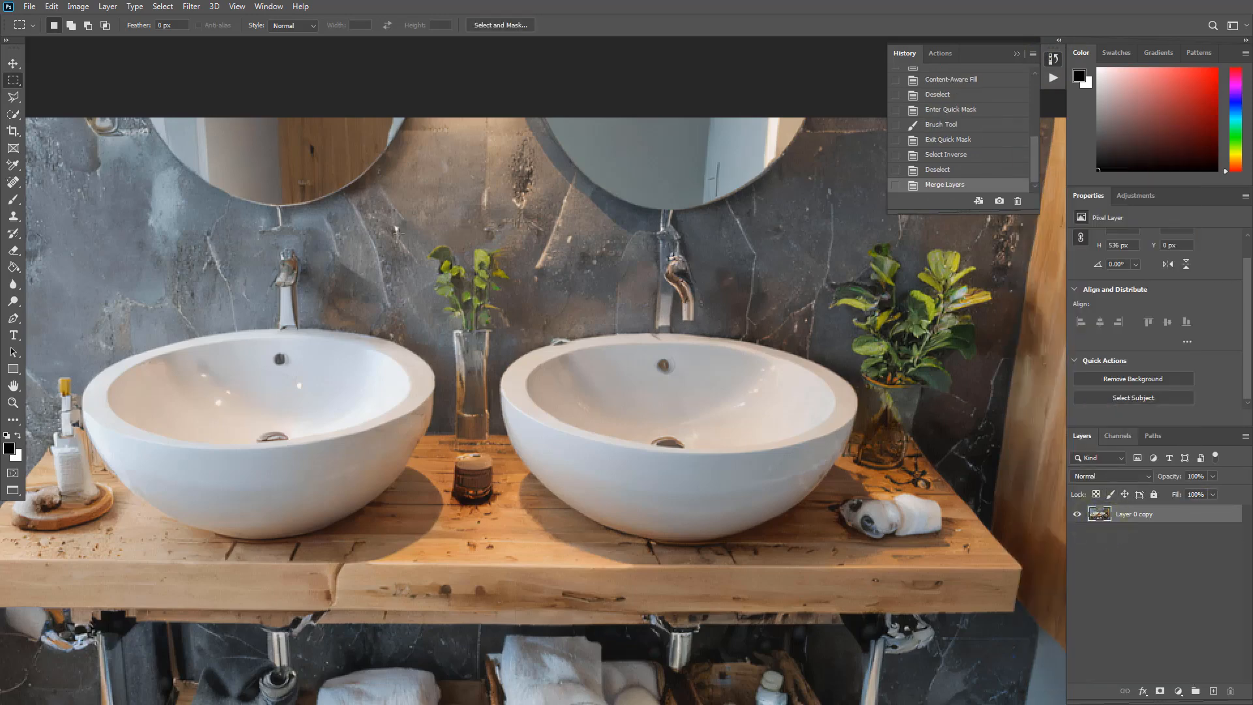
Paint a quick mask over the right faucet's curved spout and convert it to a selection
{"action": "left_click", "coordinate": [13, 200]}
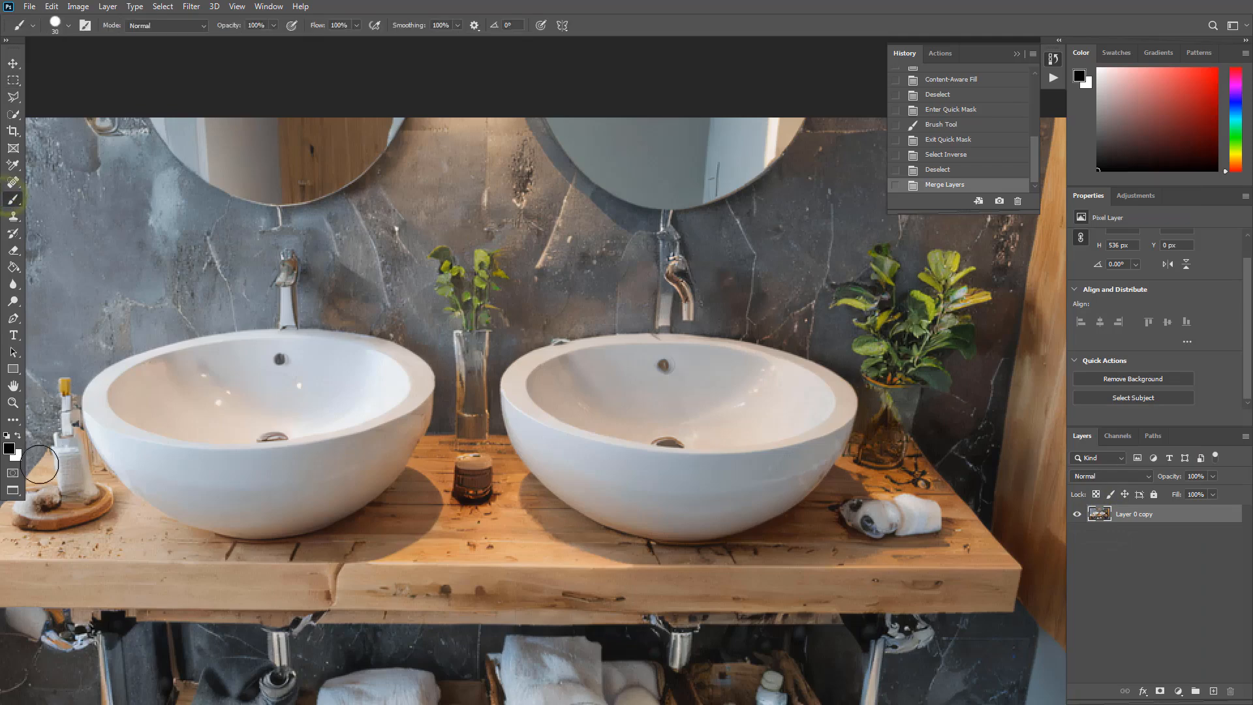
{"action": "left_click", "coordinate": [13, 475]}
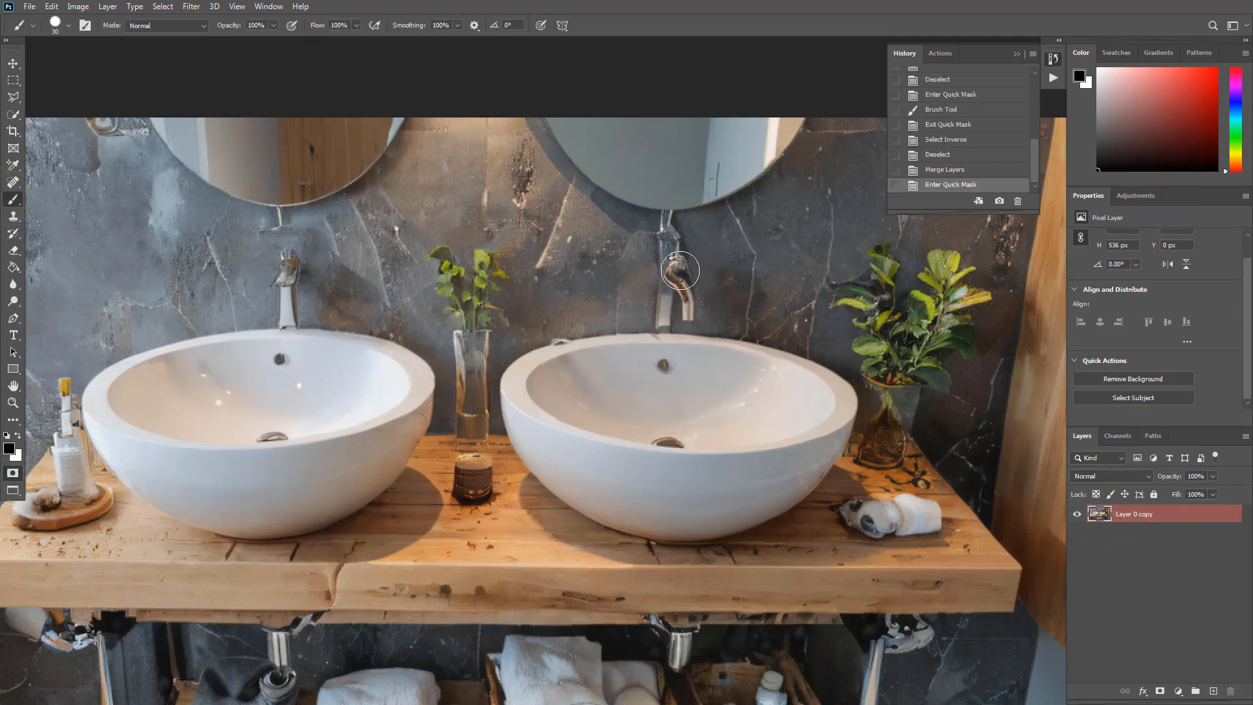
{"action": "mouse_move", "coordinate": [680, 270]}
{"action": "left_mouse_down"}
{"action": "mouse_move", "coordinate": [700, 302]}
{"action": "mouse_move", "coordinate": [693, 321]}
{"action": "left_mouse_up"}
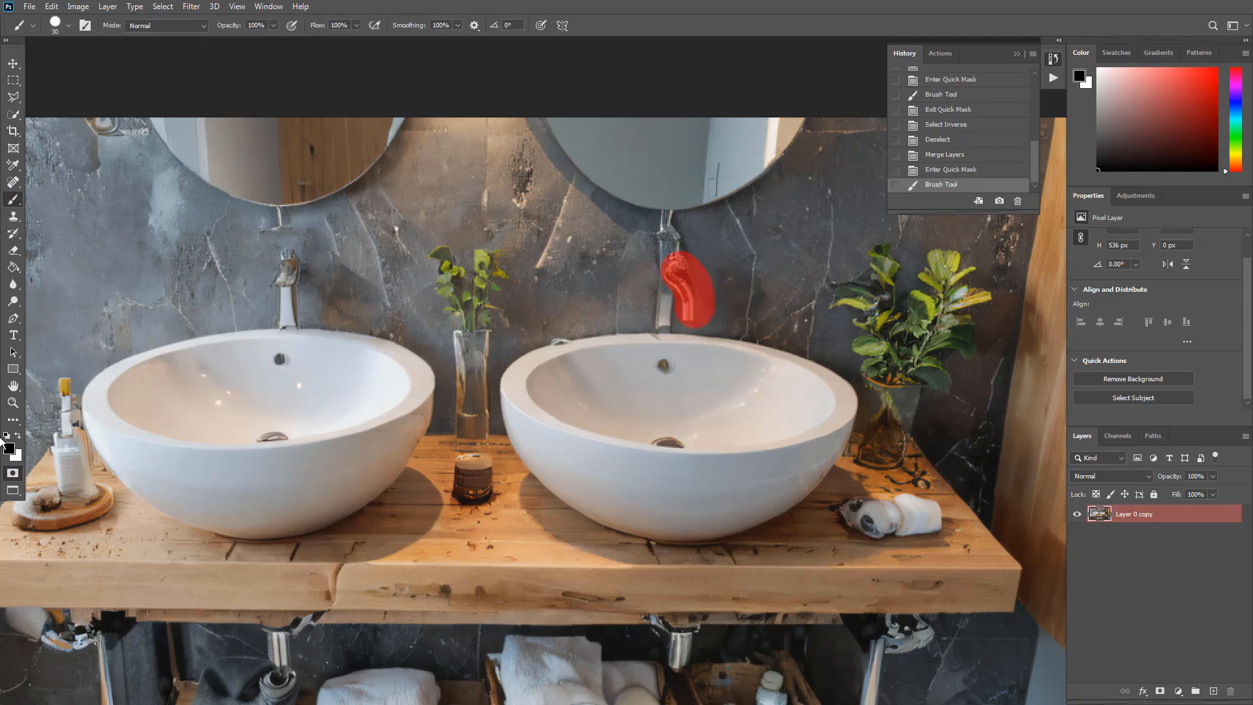
{"action": "left_click", "coordinate": [14, 479]}
{"action": "key", "text": "ctrl+shift+u"}
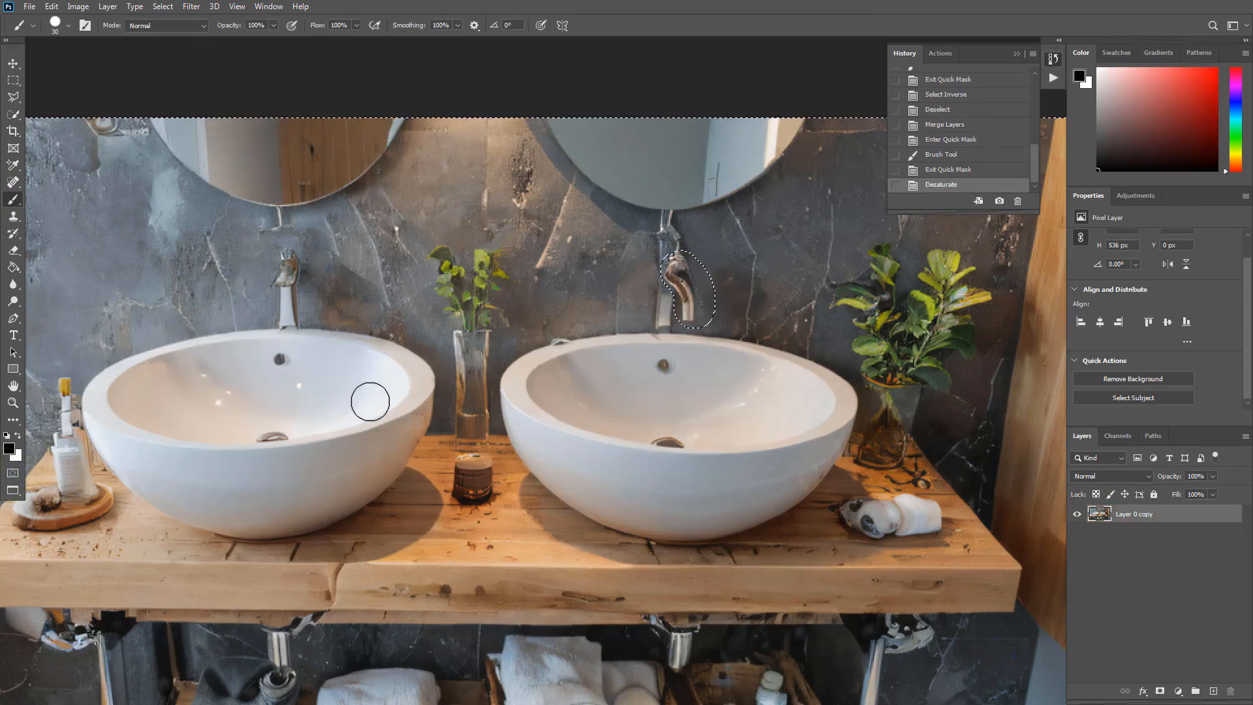
{"action": "key", "text": "ctrl+shift+u"}
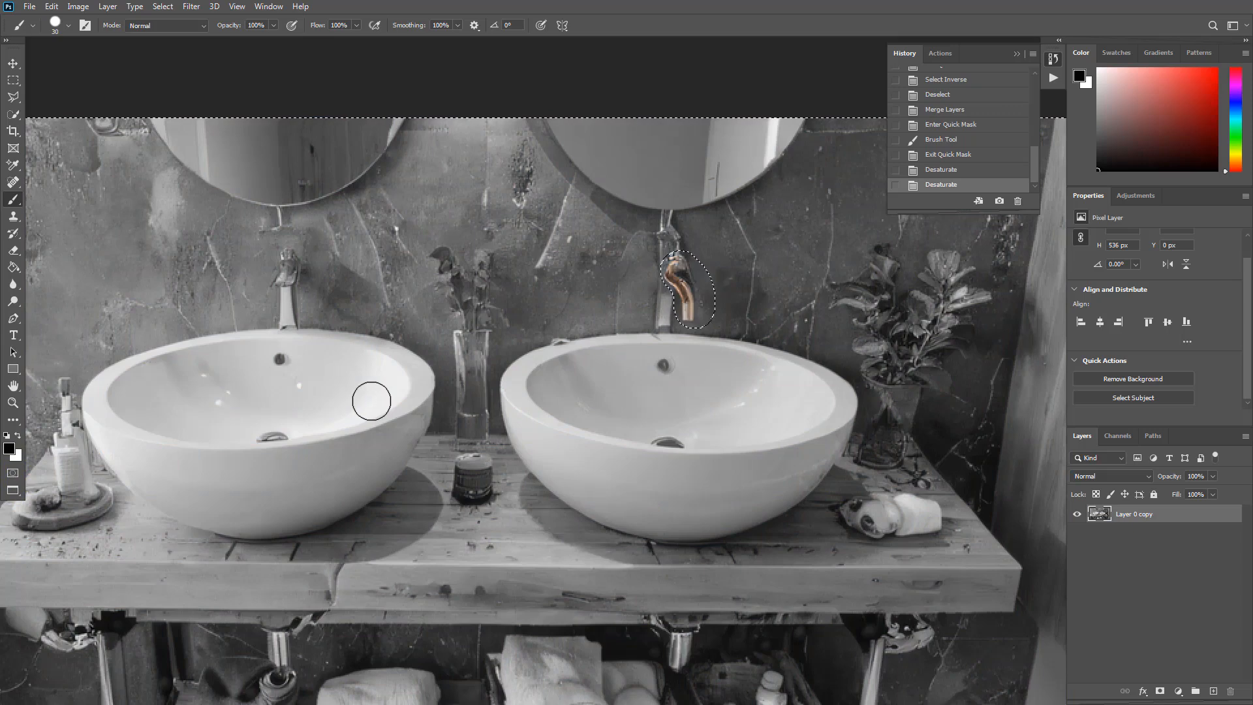
{"action": "left_click", "coordinate": [972, 156]}
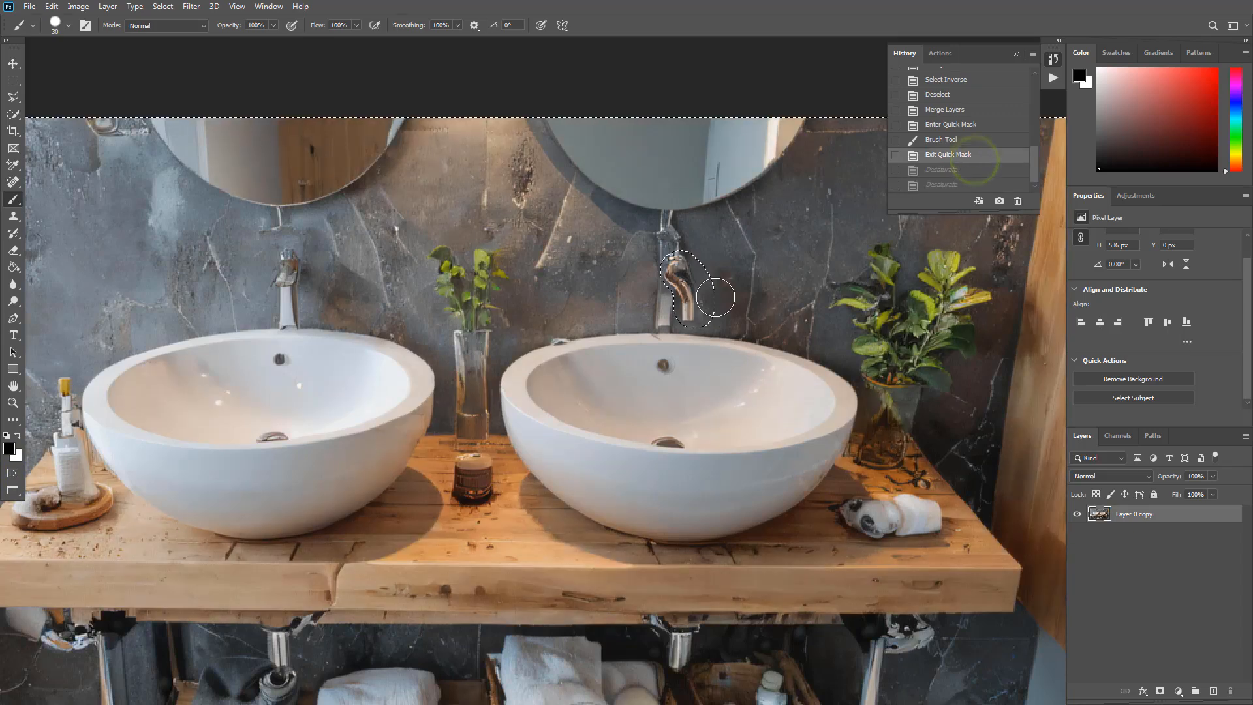
Invert the selection to cover only the right faucet's curved spout
{"action": "key", "text": "ctrl+shift+i"}
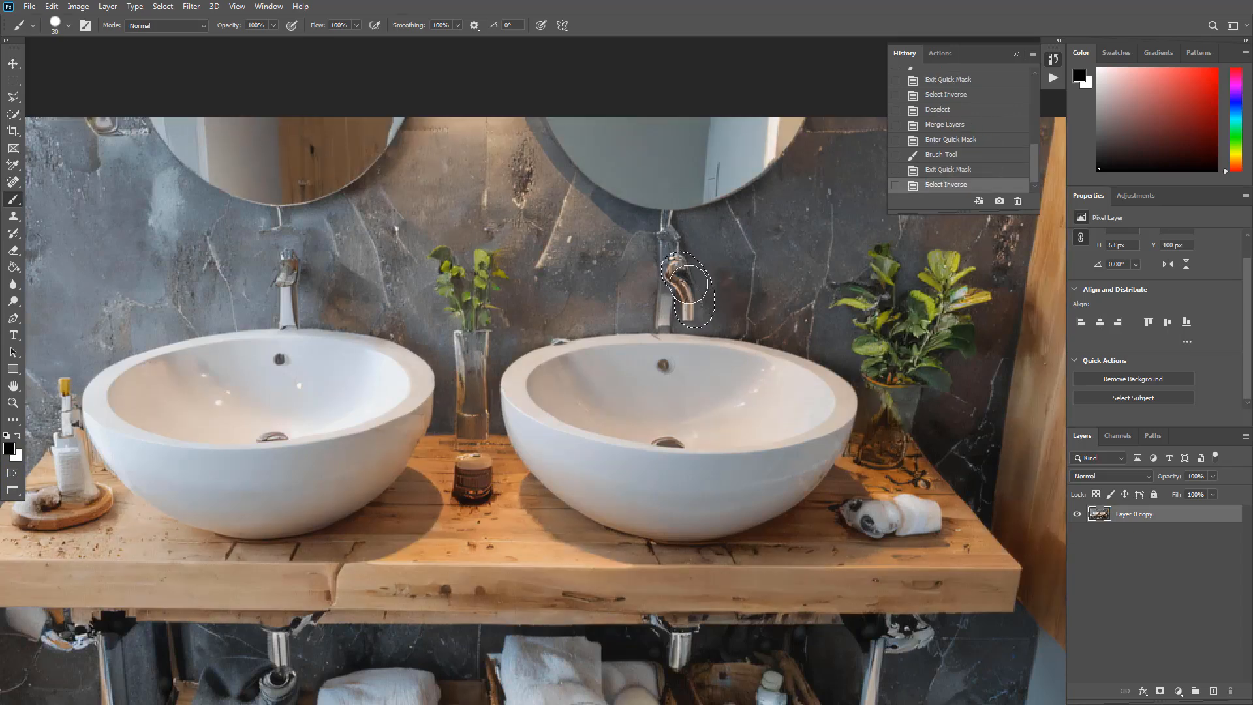
{"action": "left_click", "coordinate": [50, 7]}
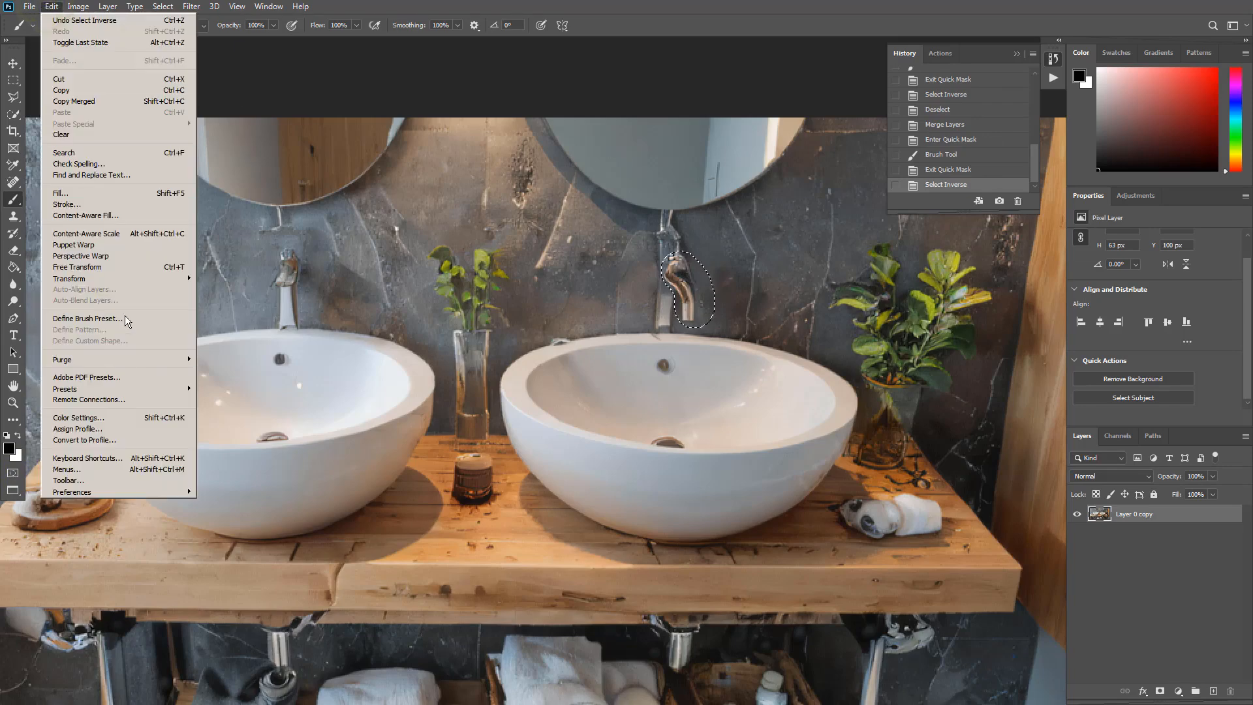
{"action": "left_click", "coordinate": [128, 235]}
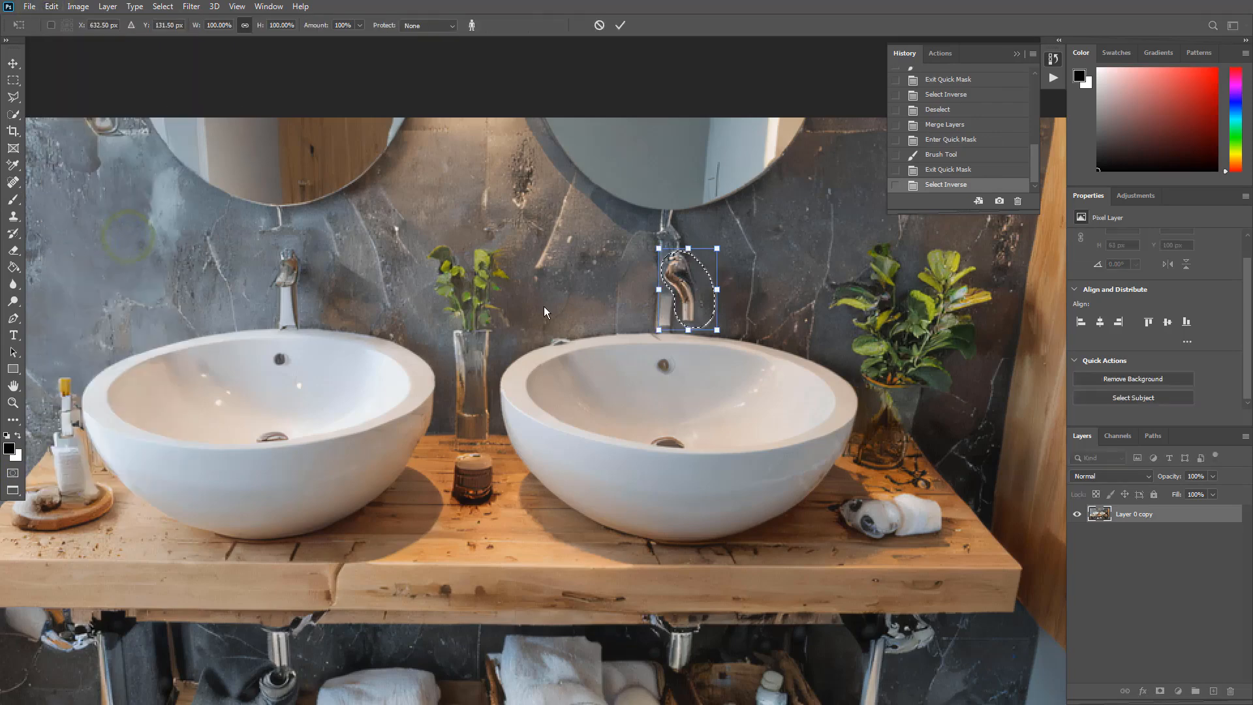
{"action": "key", "text": "Return"}
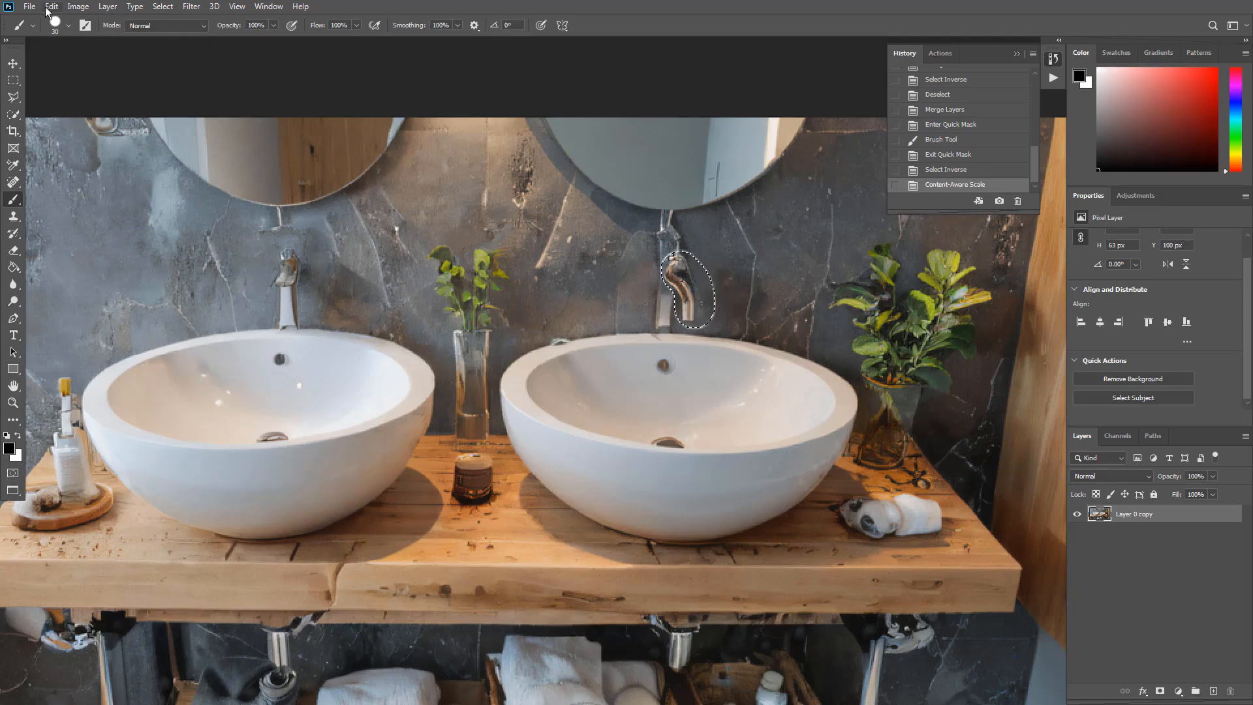
{"action": "left_click", "coordinate": [962, 172]}
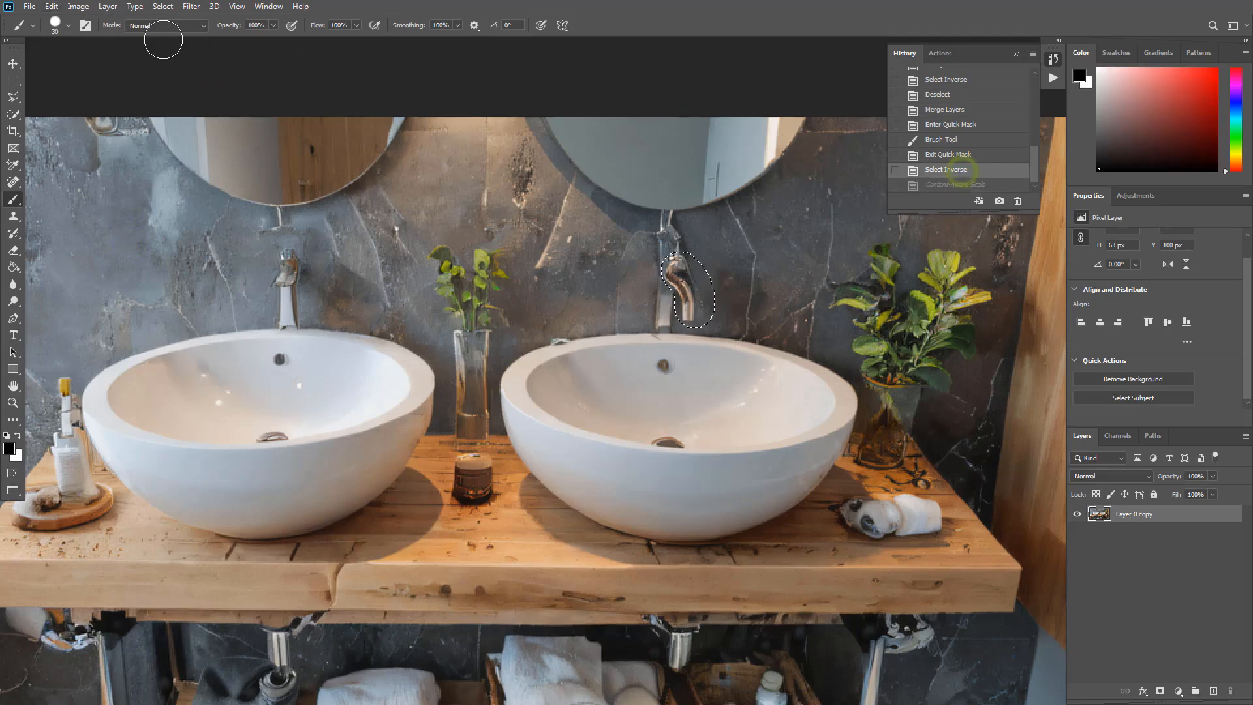
Remove the selected curved spout with Content-Aware Fill output to a new layer, and deselect
{"action": "left_click", "coordinate": [51, 6]}
{"action": "left_click", "coordinate": [110, 215]}
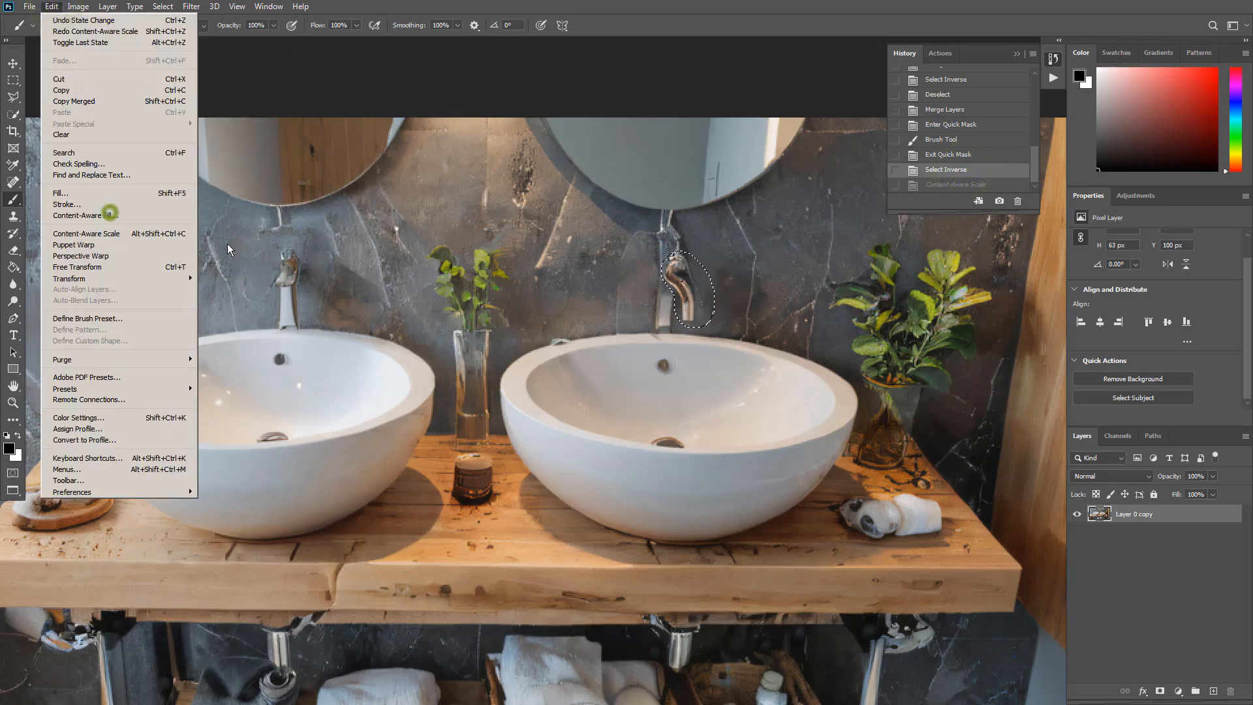
{"action": "left_click", "coordinate": [1116, 681]}
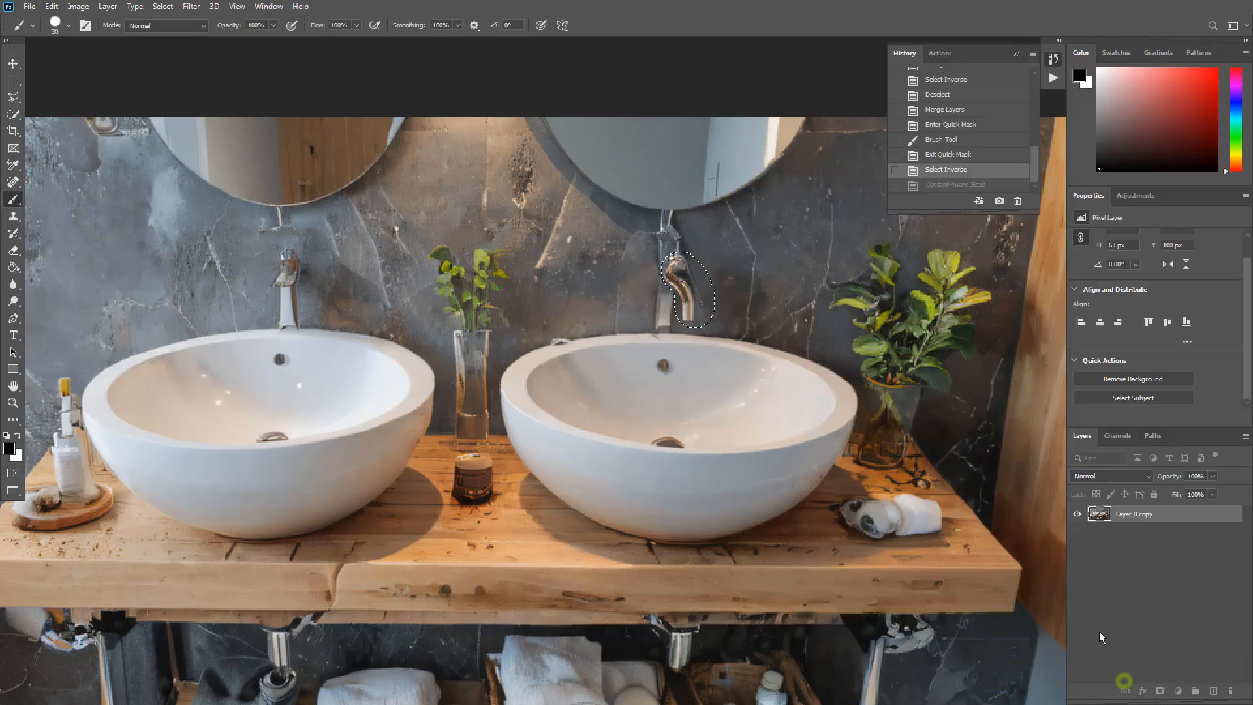
{"action": "key", "text": "ctrl+d"}
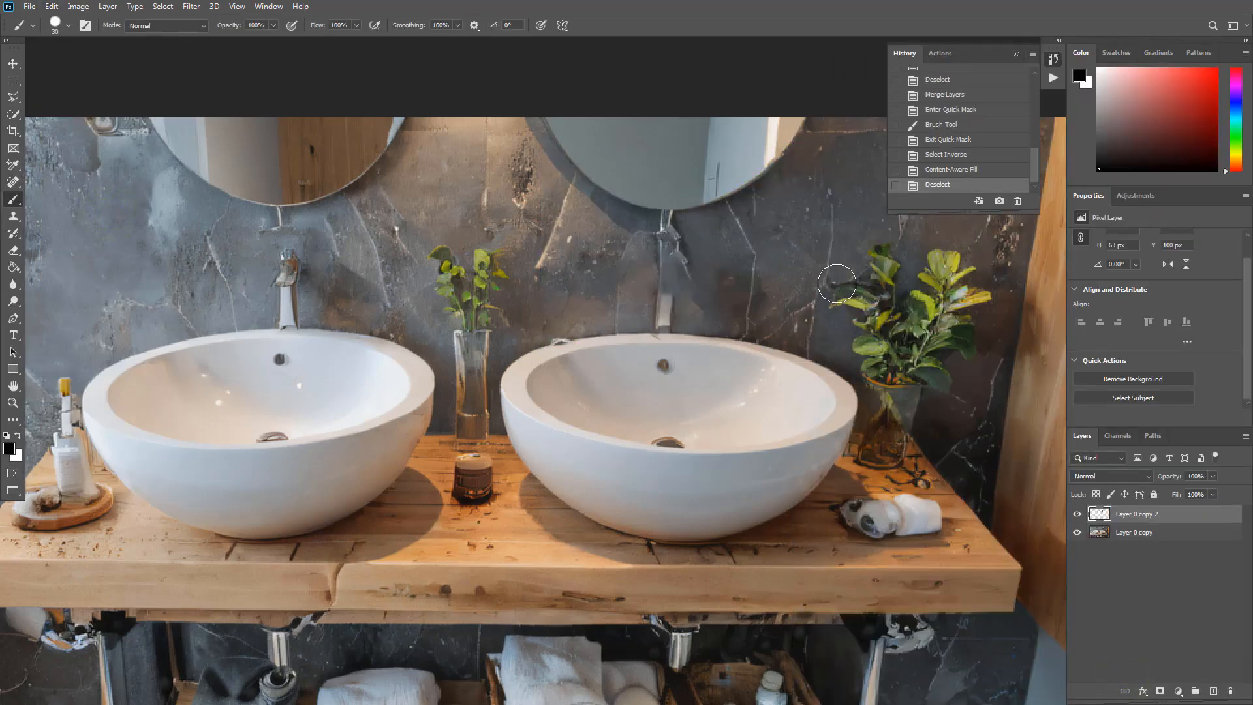
Set up the Clone Stamp with a 20 px brush and merge the spout fill layer with the image layer
{"action": "key", "text": "ctrl+plus"}
{"action": "key", "text": "ctrl+plus"}
{"action": "key", "text": "ctrl+plus"}
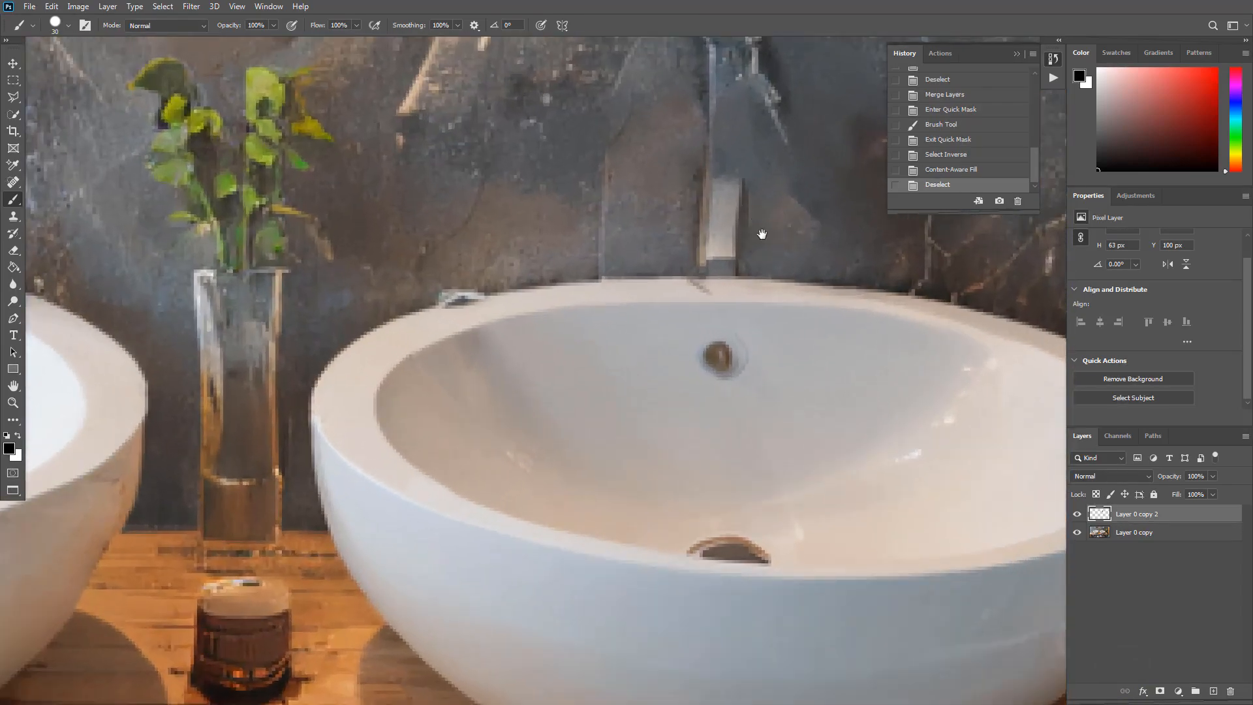
{"action": "left_click_drag", "start_coordinate": [762, 233], "coordinate": [596, 553]}
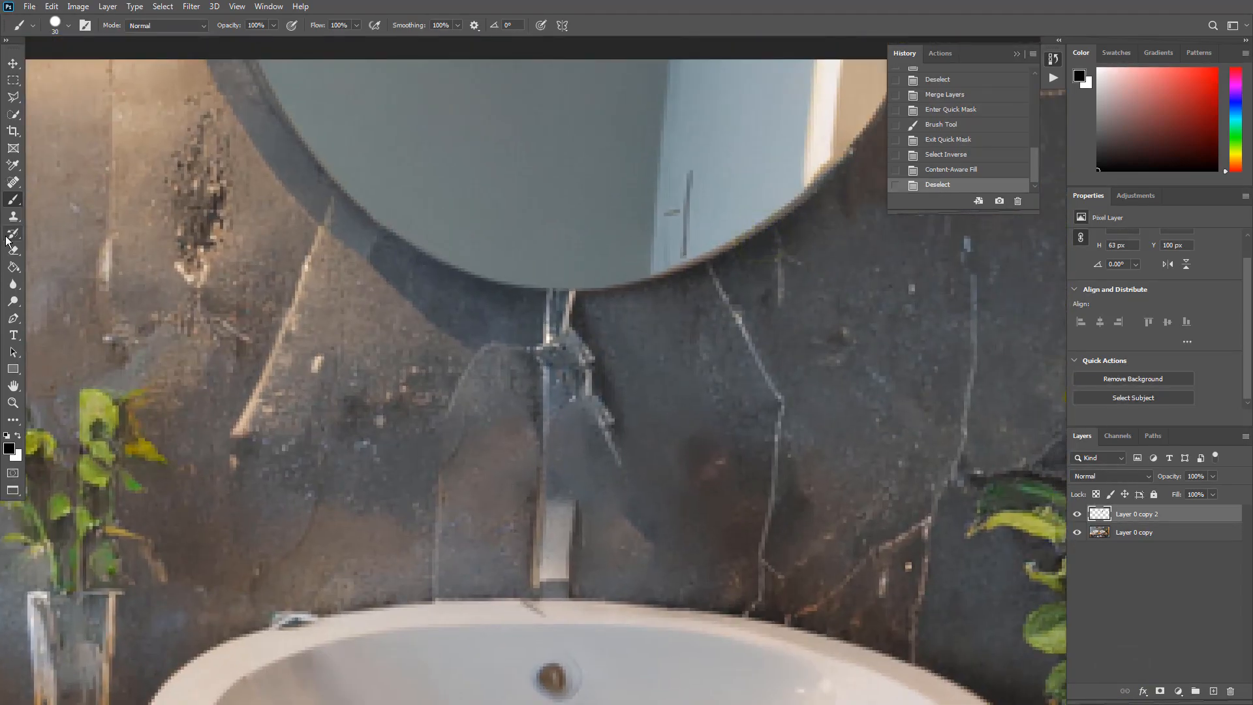
{"action": "left_click", "coordinate": [13, 216]}
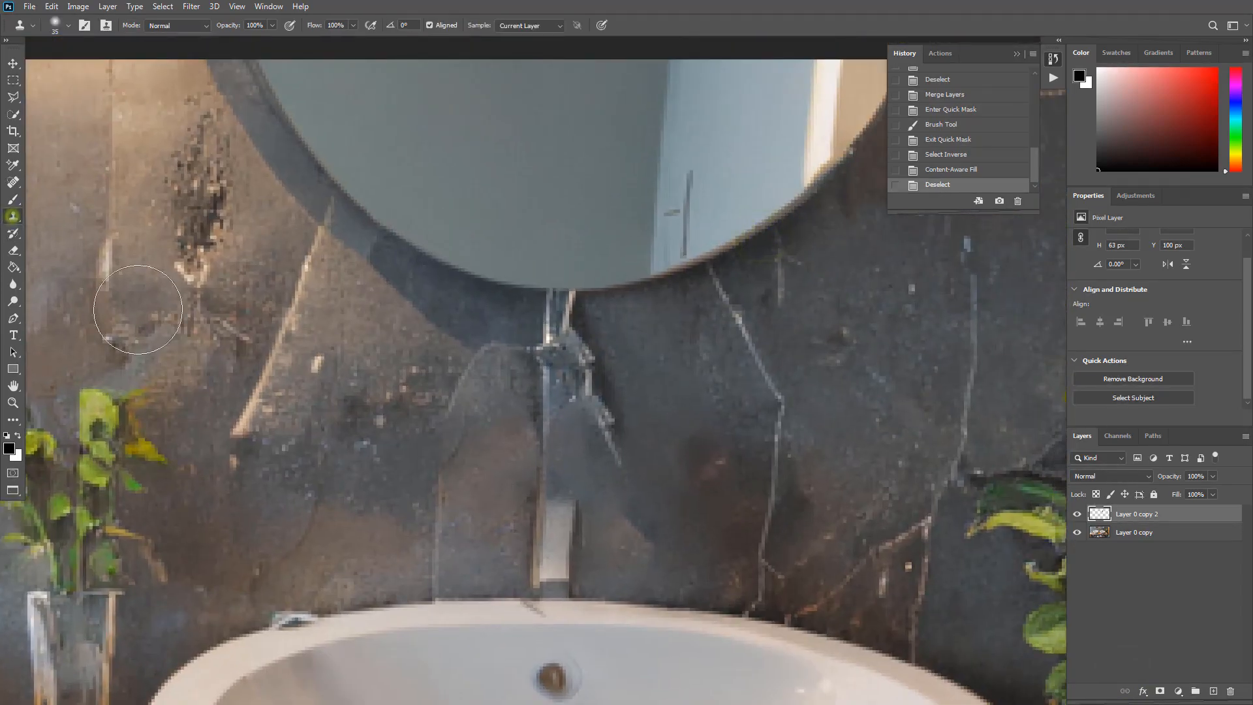
{"action": "left_click", "coordinate": [560, 541], "text": "alt"}
{"action": "key", "text": "["}
{"action": "left_click", "coordinate": [1200, 537], "text": "shift"}
{"action": "right_click", "coordinate": [1212, 519]}
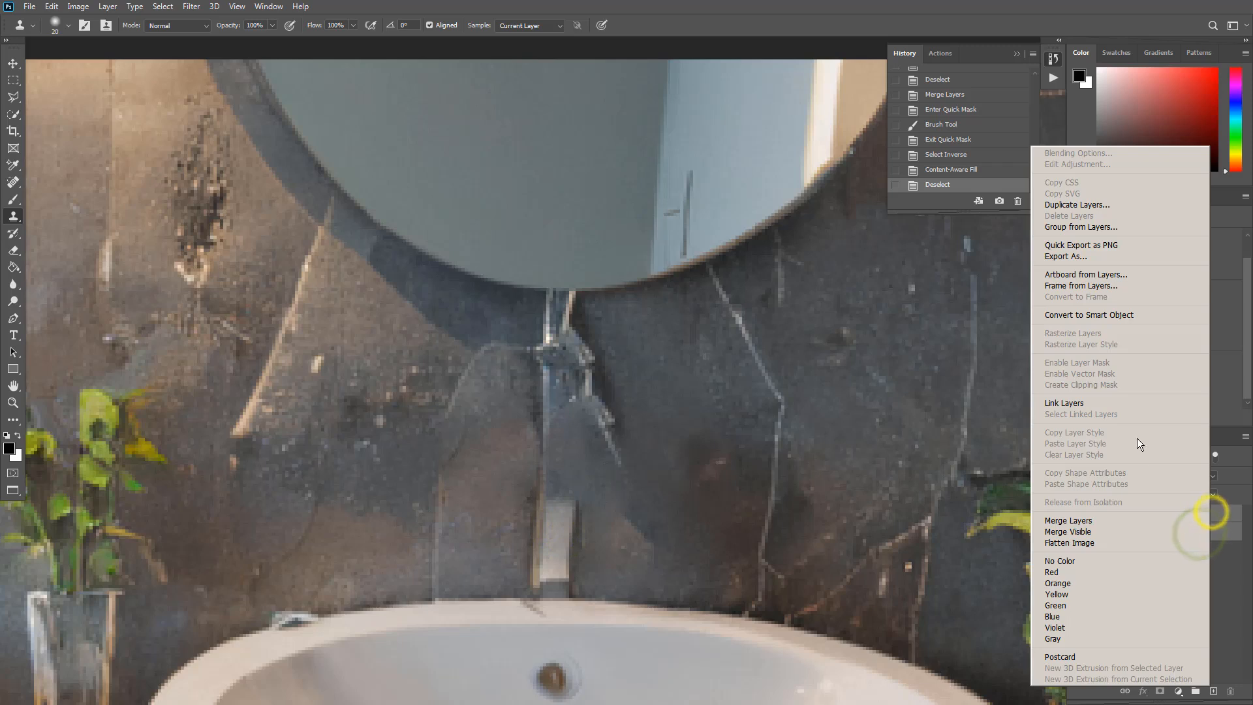
{"action": "left_click", "coordinate": [1141, 517]}
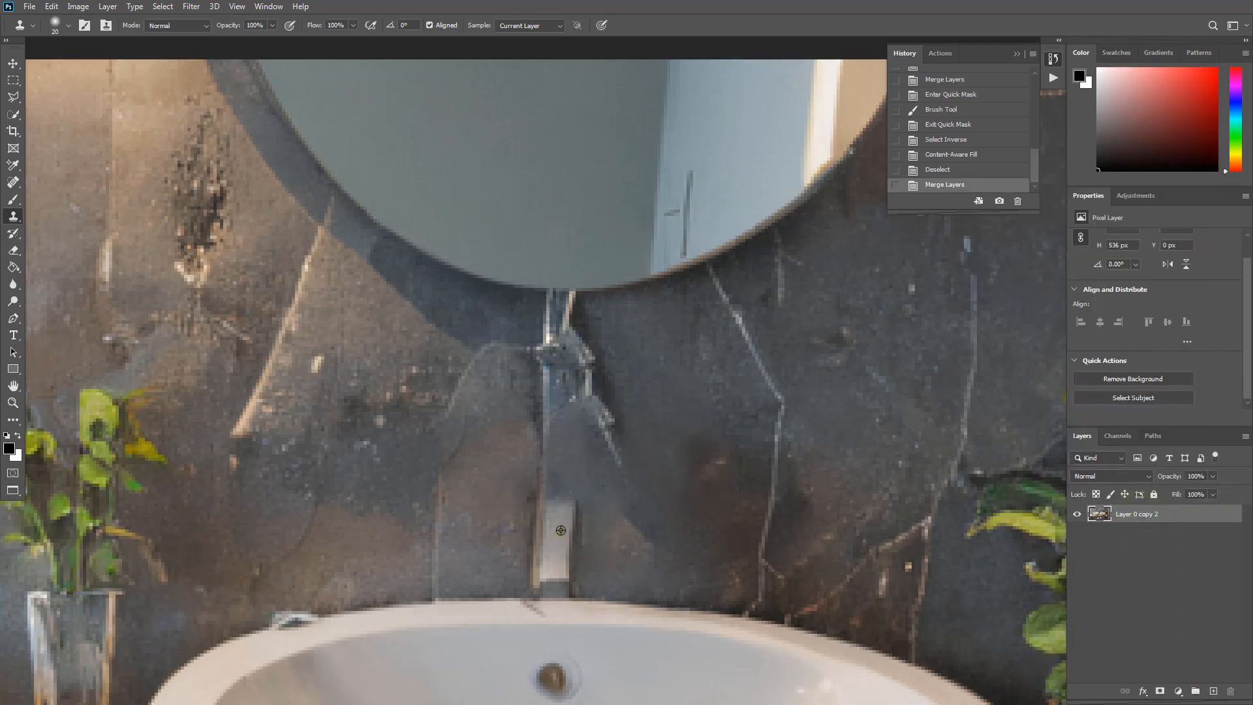
Clone the right faucet's remaining light metal stub upward to rebuild its column, redoing the uppermost stamp
{"action": "left_click", "coordinate": [561, 530], "text": "alt"}
{"action": "left_click", "coordinate": [564, 491]}
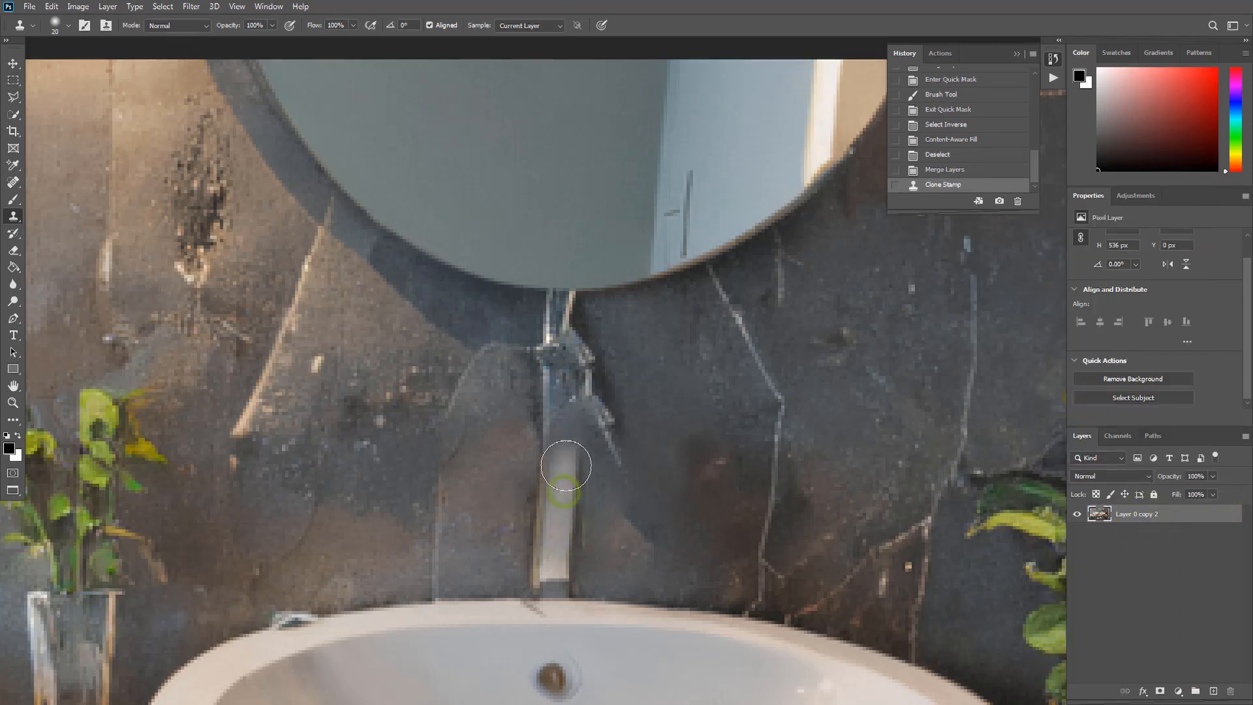
{"action": "left_click", "coordinate": [565, 446]}
{"action": "left_click", "coordinate": [566, 422]}
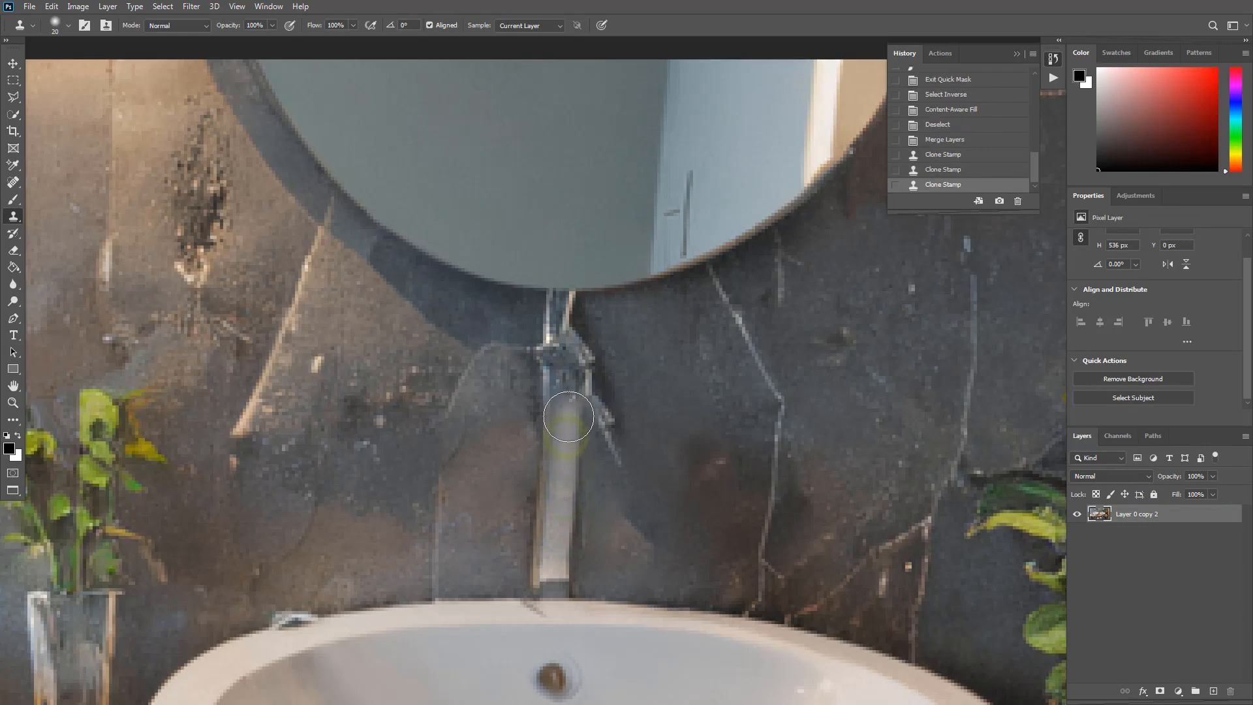
{"action": "left_click", "coordinate": [568, 417]}
{"action": "key", "text": "ctrl+z"}
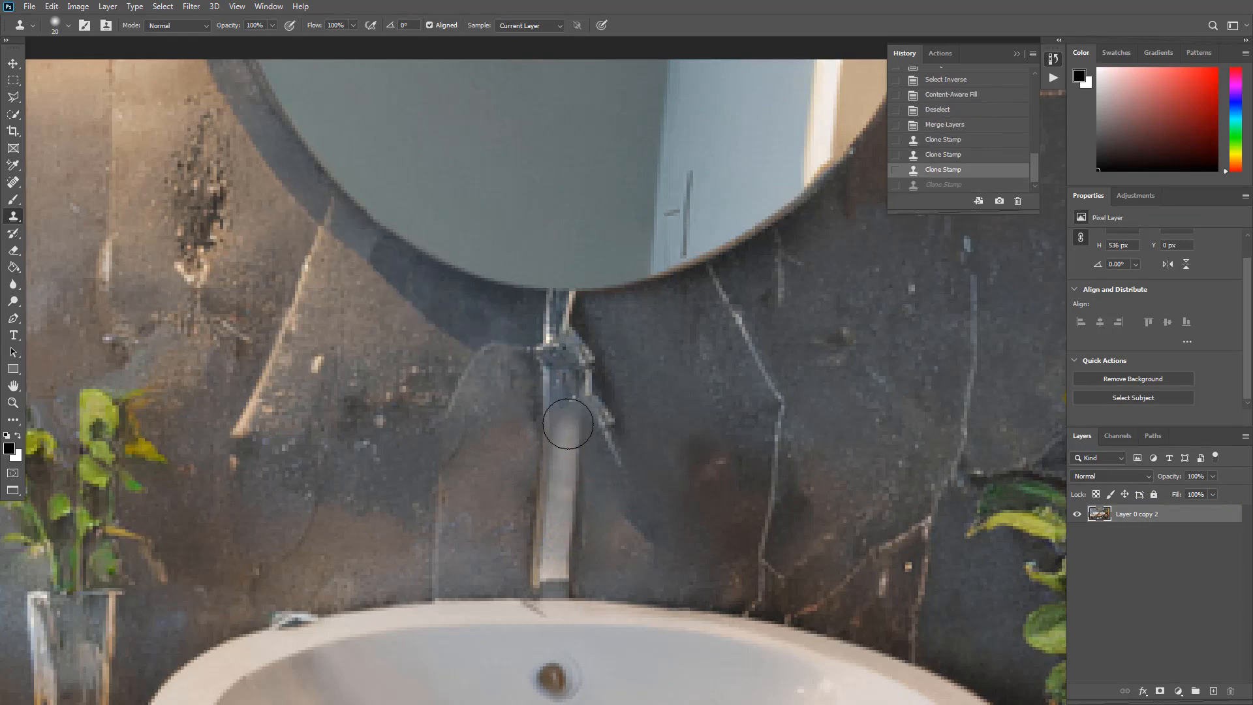
{"action": "left_click", "coordinate": [561, 410]}
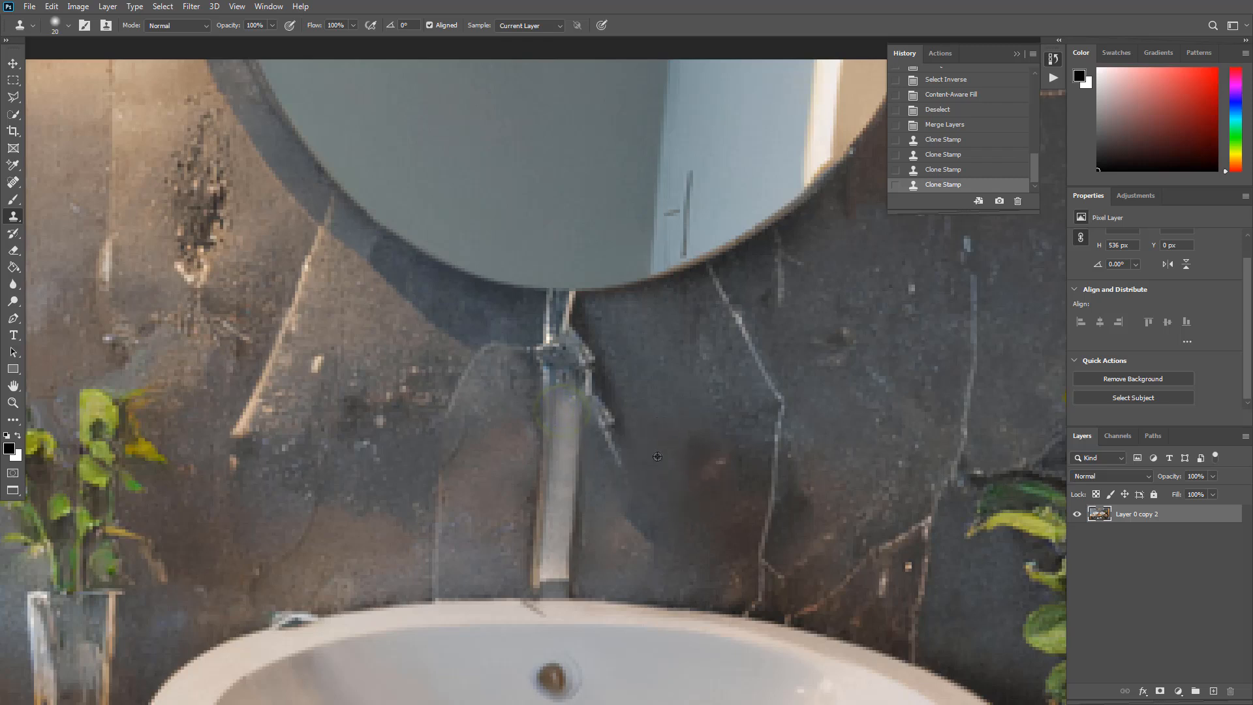
Clone dark wall texture over the leftover spout fragments beside the right faucet's rebuilt column
{"action": "left_click_drag", "start_coordinate": [616, 496], "coordinate": [611, 430]}
{"action": "left_click", "coordinate": [611, 416]}
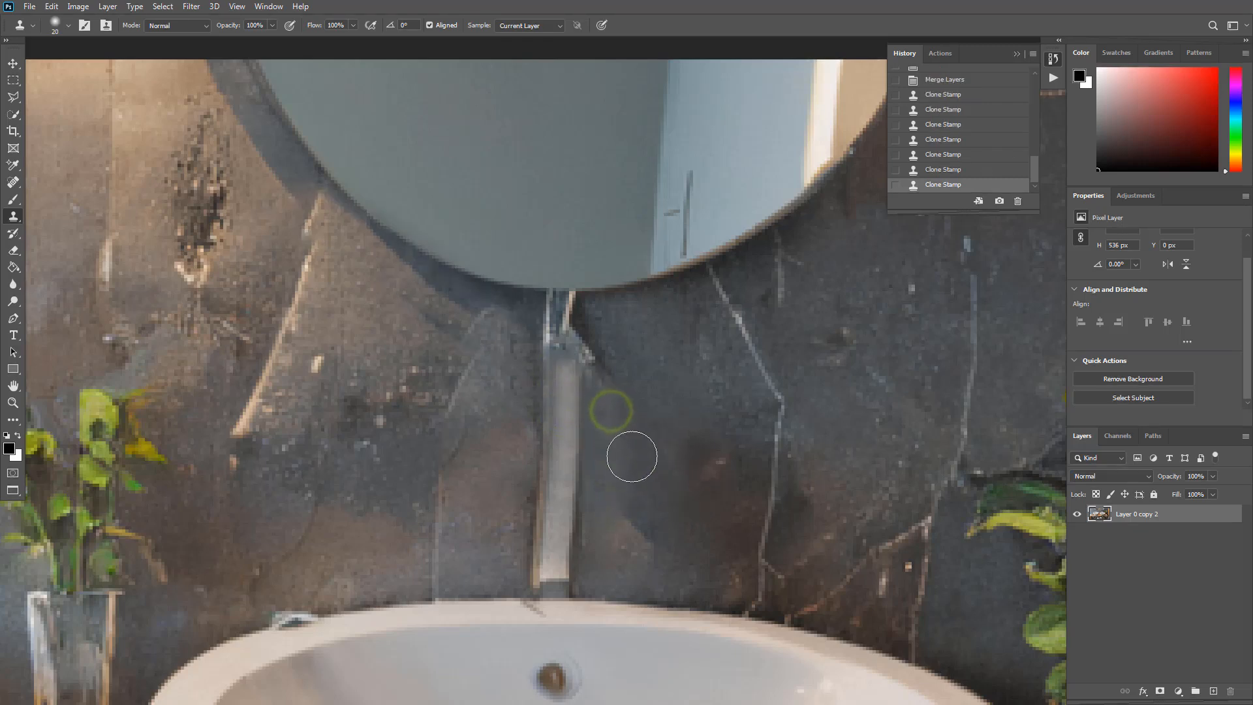
{"action": "key", "text": "ctrl+z"}
{"action": "left_click", "coordinate": [610, 411]}
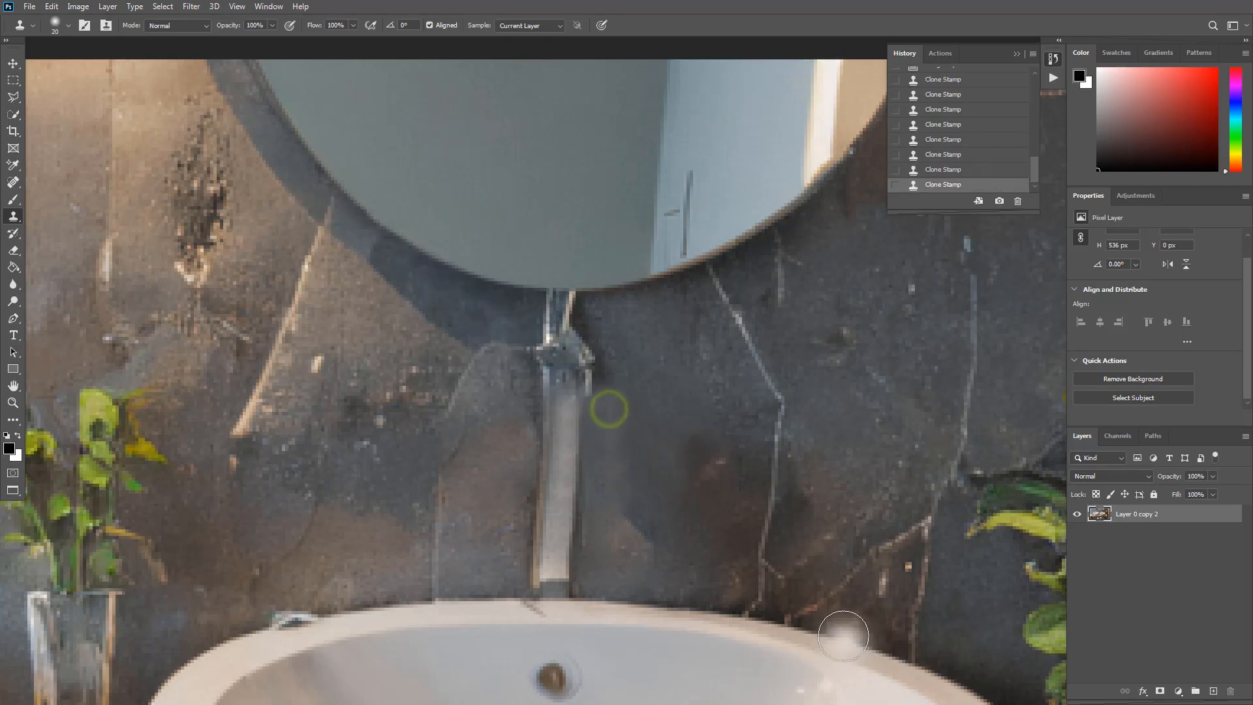
{"action": "left_click", "coordinate": [795, 471]}
Make a rough selection over the left sink's faucet with the Quick Selection tool
{"action": "key", "text": "ctrl+minus"}
{"action": "key", "text": "ctrl+minus"}
{"action": "key", "text": "ctrl+minus"}
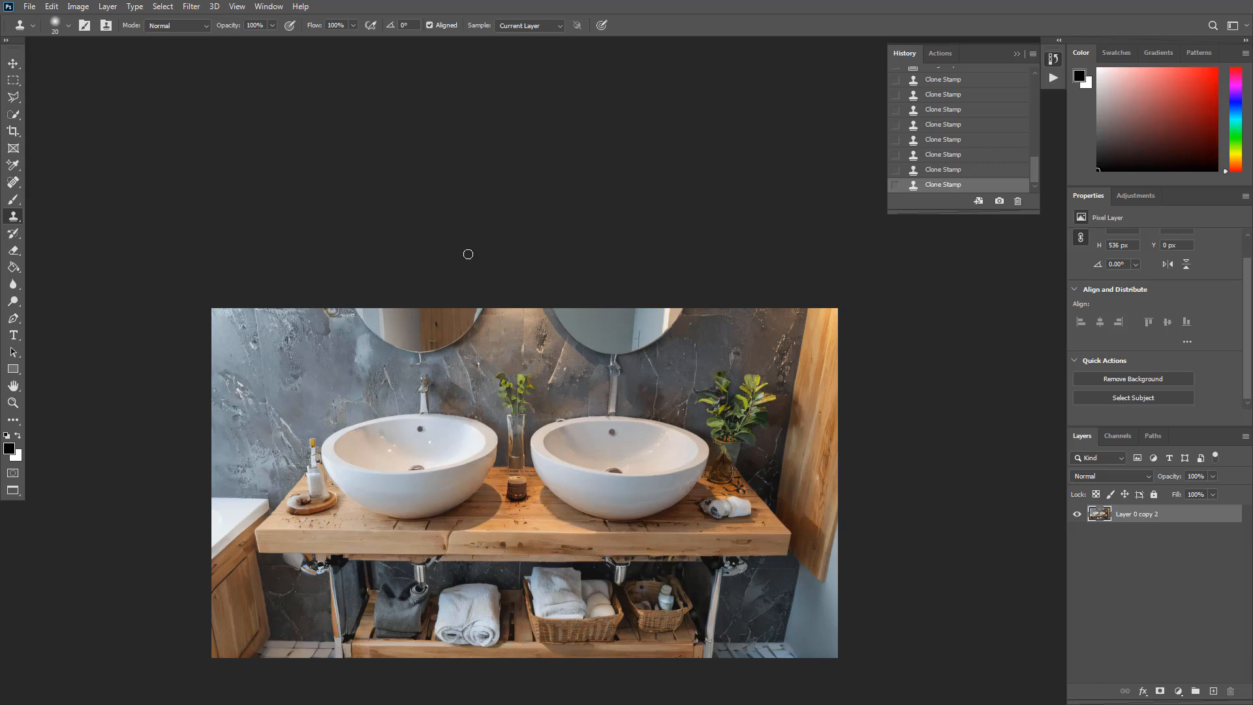
{"action": "key", "text": "ctrl+plus"}
{"action": "key", "text": "ctrl+plus"}
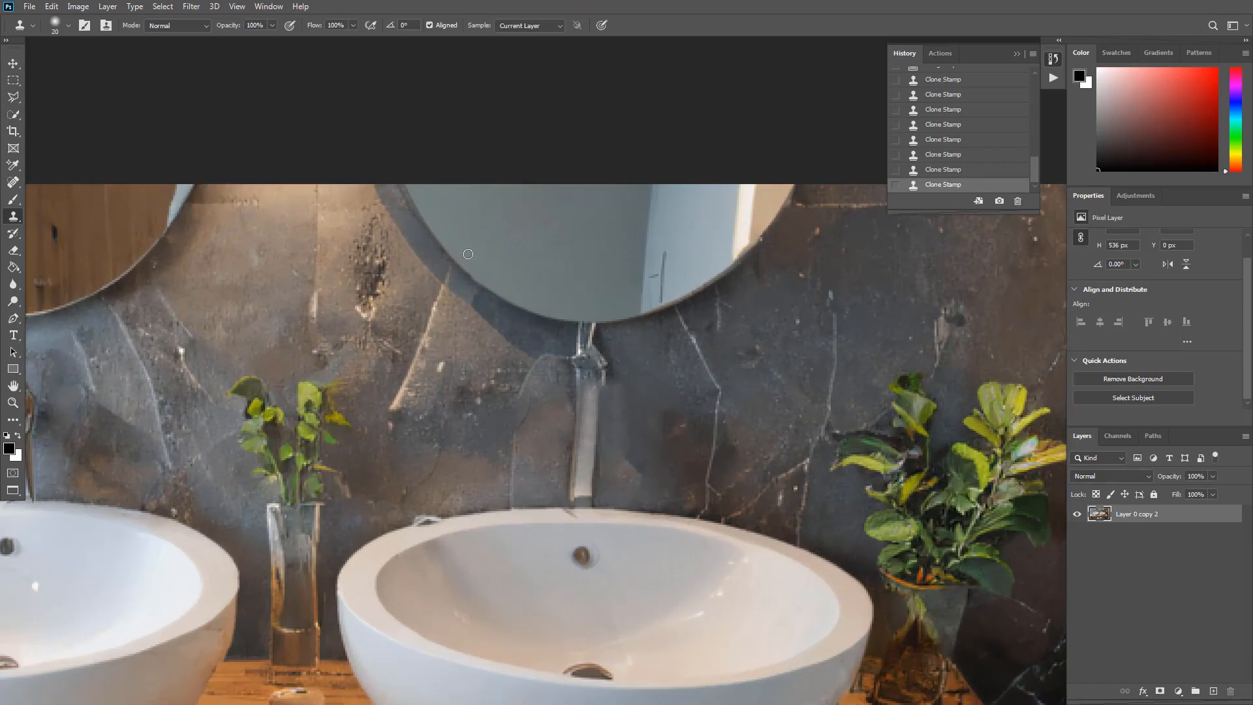
{"action": "left_click_drag", "start_coordinate": [621, 448], "coordinate": [743, 449]}
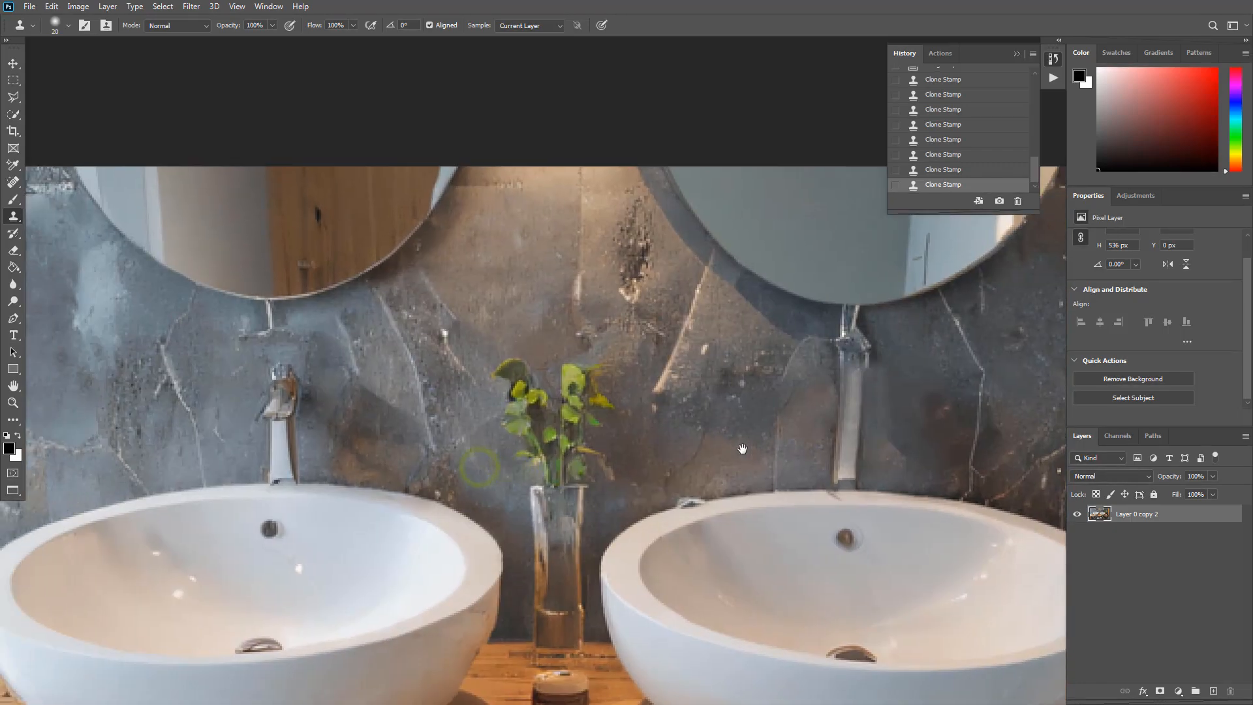
{"action": "left_click", "coordinate": [13, 115]}
{"action": "left_click_drag", "start_coordinate": [290, 385], "coordinate": [286, 444]}
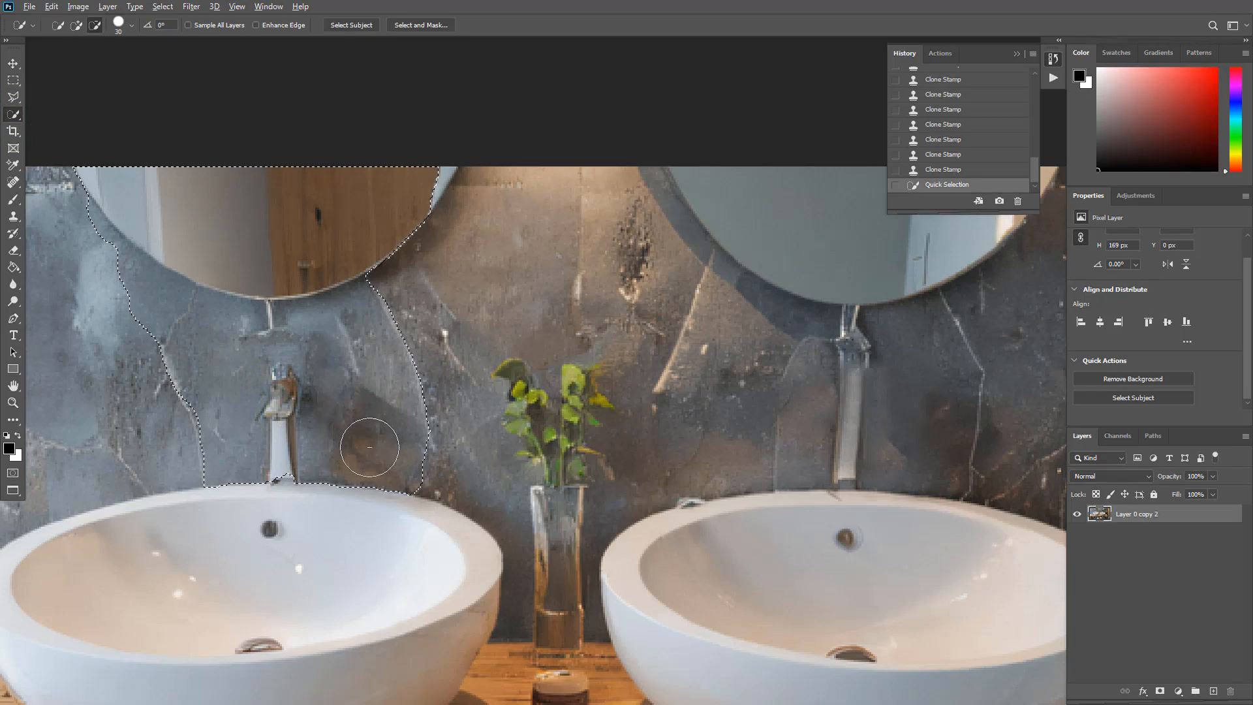
Adjust the left faucet's quick selection around the adjoining wall and mirror, undoing the unwanted stroke
{"action": "mouse_move", "coordinate": [369, 448]}
{"action": "left_mouse_down"}
{"action": "mouse_move", "coordinate": [374, 469]}
{"action": "mouse_move", "coordinate": [359, 323]}
{"action": "left_mouse_up"}
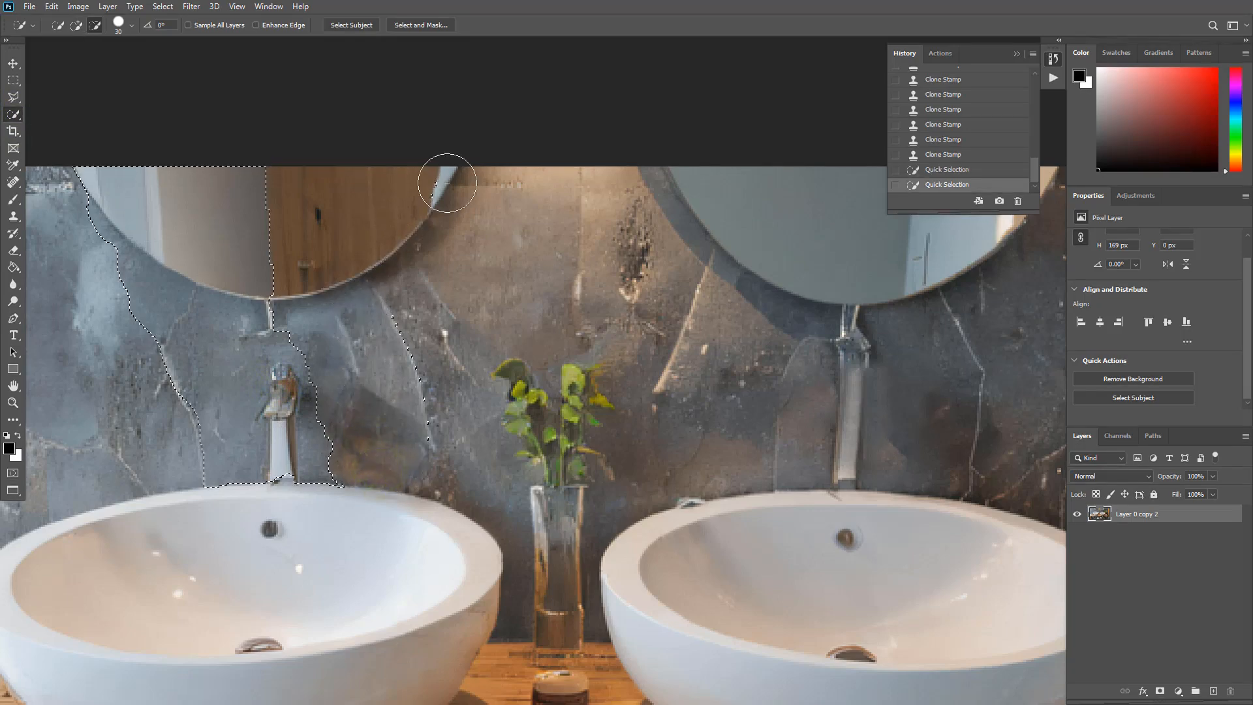
{"action": "mouse_move", "coordinate": [74, 219]}
{"action": "left_mouse_down"}
{"action": "mouse_move", "coordinate": [156, 232]}
{"action": "mouse_move", "coordinate": [166, 168]}
{"action": "left_mouse_up"}
{"action": "mouse_move", "coordinate": [135, 222]}
{"action": "left_mouse_down"}
{"action": "mouse_move", "coordinate": [195, 288]}
{"action": "mouse_move", "coordinate": [167, 318]}
{"action": "mouse_move", "coordinate": [334, 312]}
{"action": "mouse_move", "coordinate": [127, 347]}
{"action": "mouse_move", "coordinate": [286, 343]}
{"action": "left_mouse_up"}
{"action": "left_click_drag", "start_coordinate": [346, 413], "coordinate": [358, 442]}
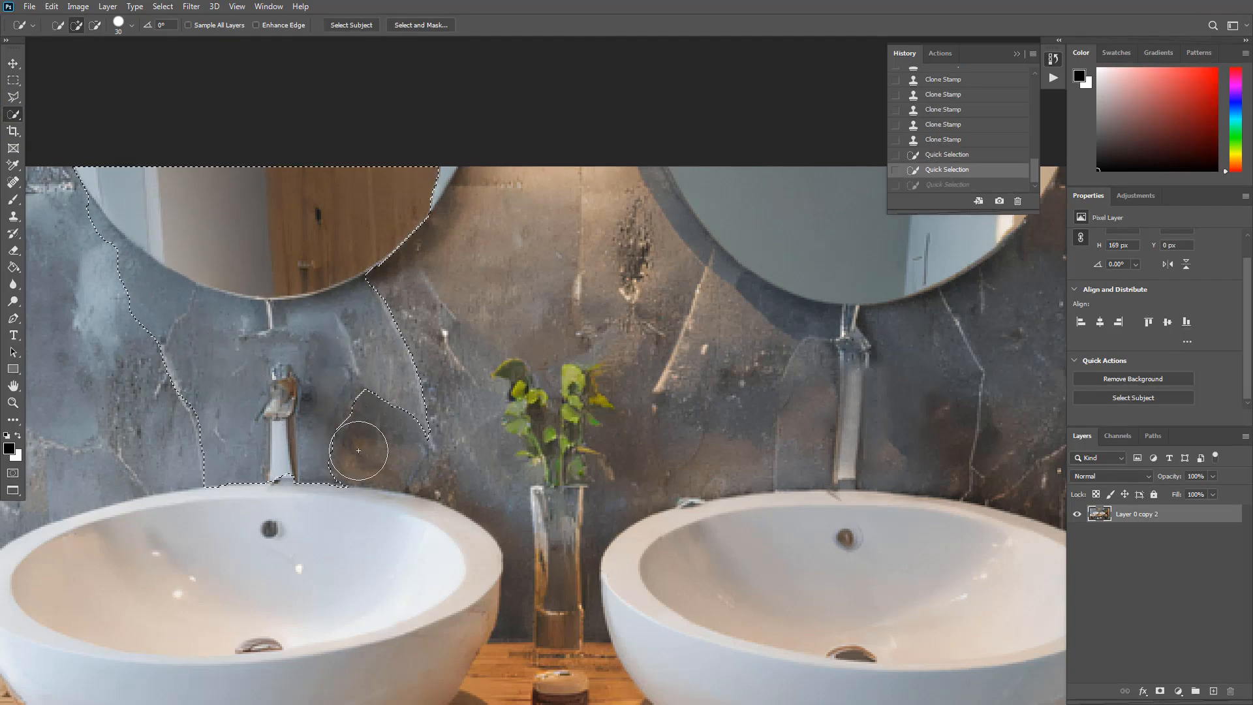
{"action": "key", "text": "ctrl+z"}
Subtract the surrounding wall and mirror areas until the quick selection closely surrounds the left faucet
{"action": "left_click", "coordinate": [335, 439]}
{"action": "left_click", "coordinate": [363, 391]}
{"action": "left_click", "coordinate": [357, 326]}
{"action": "left_click", "coordinate": [302, 329]}
{"action": "left_click", "coordinate": [235, 327]}
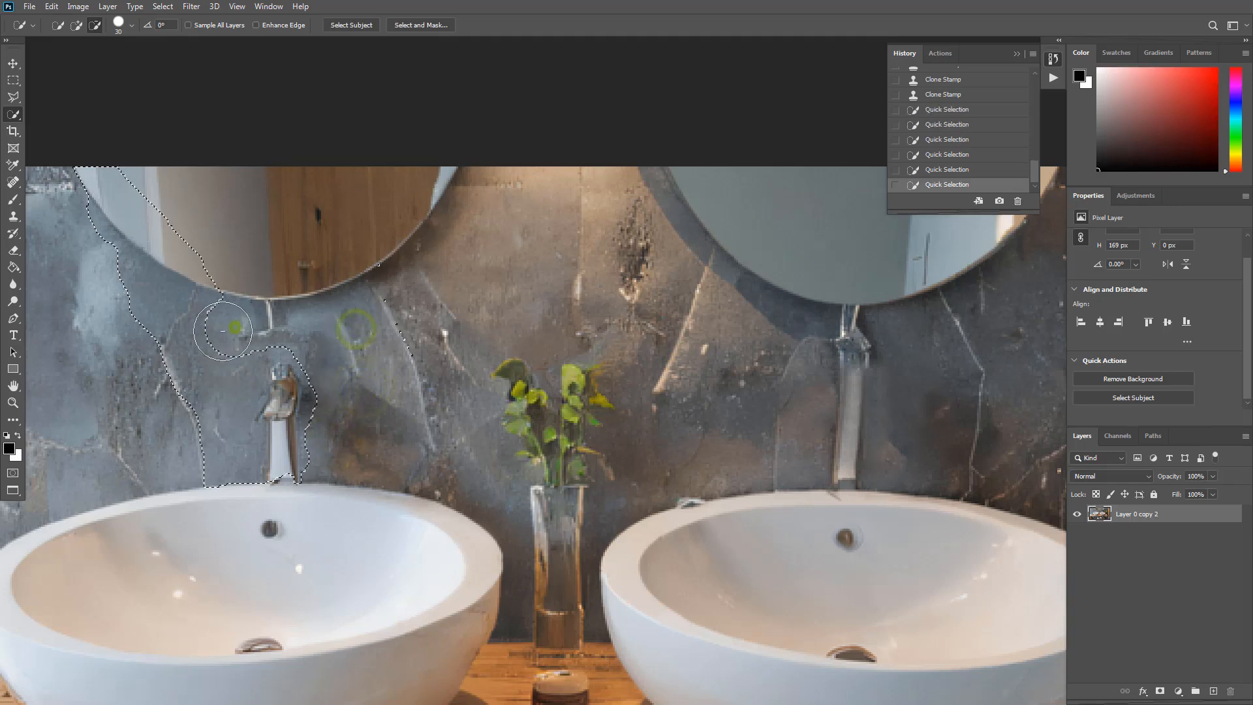
{"action": "left_click", "coordinate": [183, 335]}
{"action": "mouse_move", "coordinate": [179, 275]}
{"action": "left_mouse_down"}
{"action": "mouse_move", "coordinate": [71, 195]}
{"action": "mouse_move", "coordinate": [84, 185]}
{"action": "mouse_move", "coordinate": [161, 267]}
{"action": "mouse_move", "coordinate": [175, 262]}
{"action": "mouse_move", "coordinate": [172, 325]}
{"action": "mouse_move", "coordinate": [202, 299]}
{"action": "mouse_move", "coordinate": [225, 451]}
{"action": "left_mouse_up"}
{"action": "left_click", "coordinate": [419, 337]}
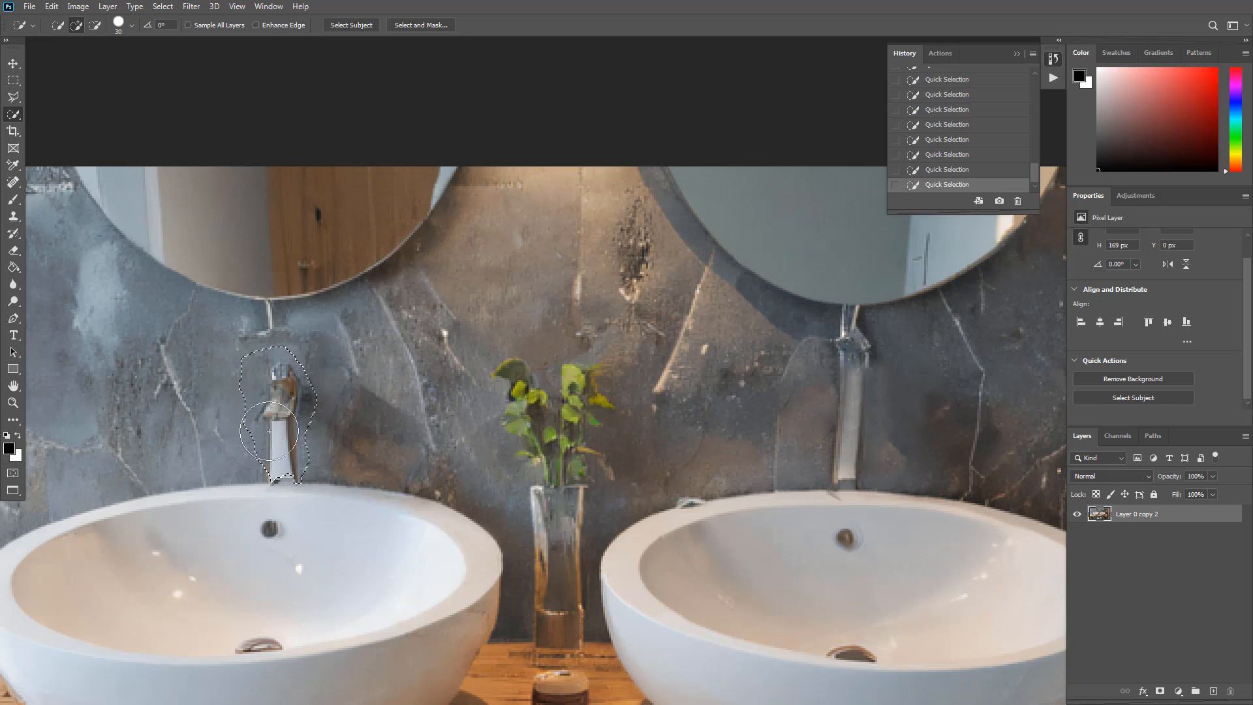
Place a copy of the selected left faucet over the right sink's faucet column and clear the selection
{"action": "left_click_drag", "start_coordinate": [275, 428], "coordinate": [314, 434]}
{"action": "mouse_move", "coordinate": [455, 442]}
{"action": "left_mouse_down"}
{"action": "mouse_move", "coordinate": [801, 450]}
{"action": "mouse_move", "coordinate": [844, 438]}
{"action": "mouse_move", "coordinate": [835, 470]}
{"action": "mouse_move", "coordinate": [841, 437]}
{"action": "left_mouse_up"}
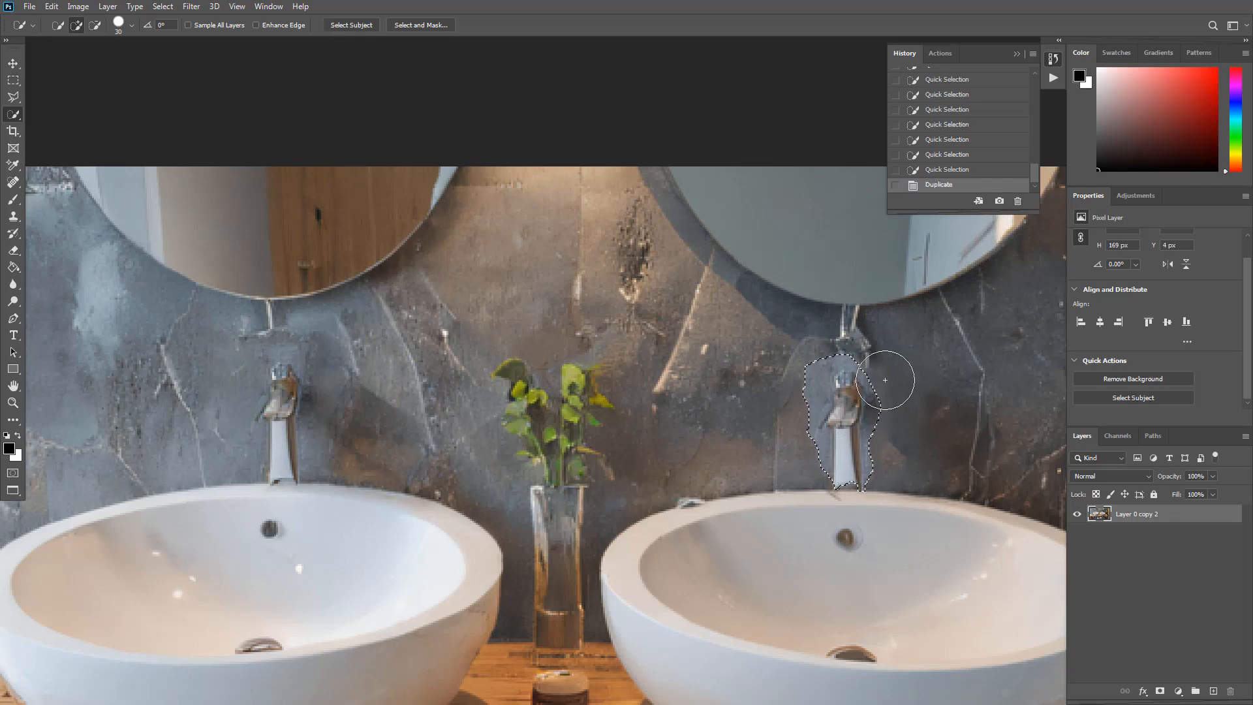
{"action": "key", "text": "ctrl+d"}
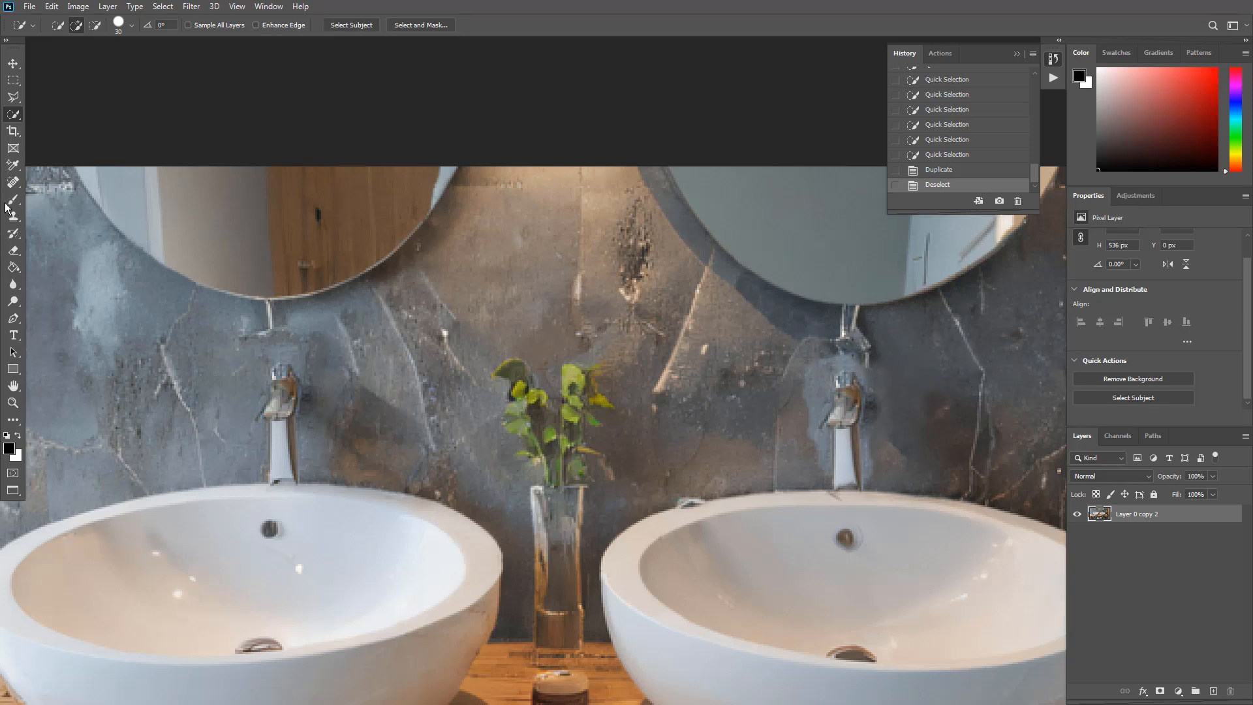
Marquee-select the leftover fitting between the right mirror and faucet, and enter Quick Mask mode with the Eraser at size 25
{"action": "left_click", "coordinate": [13, 80]}
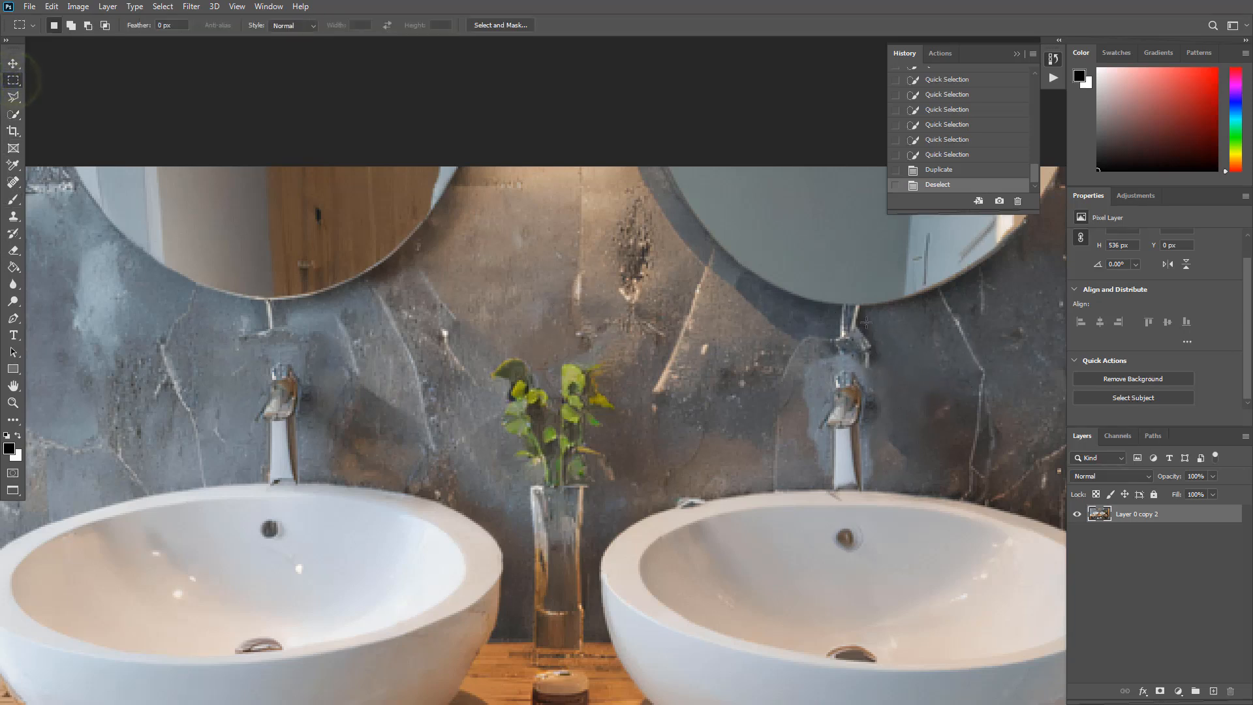
{"action": "left_click_drag", "start_coordinate": [831, 304], "coordinate": [908, 370]}
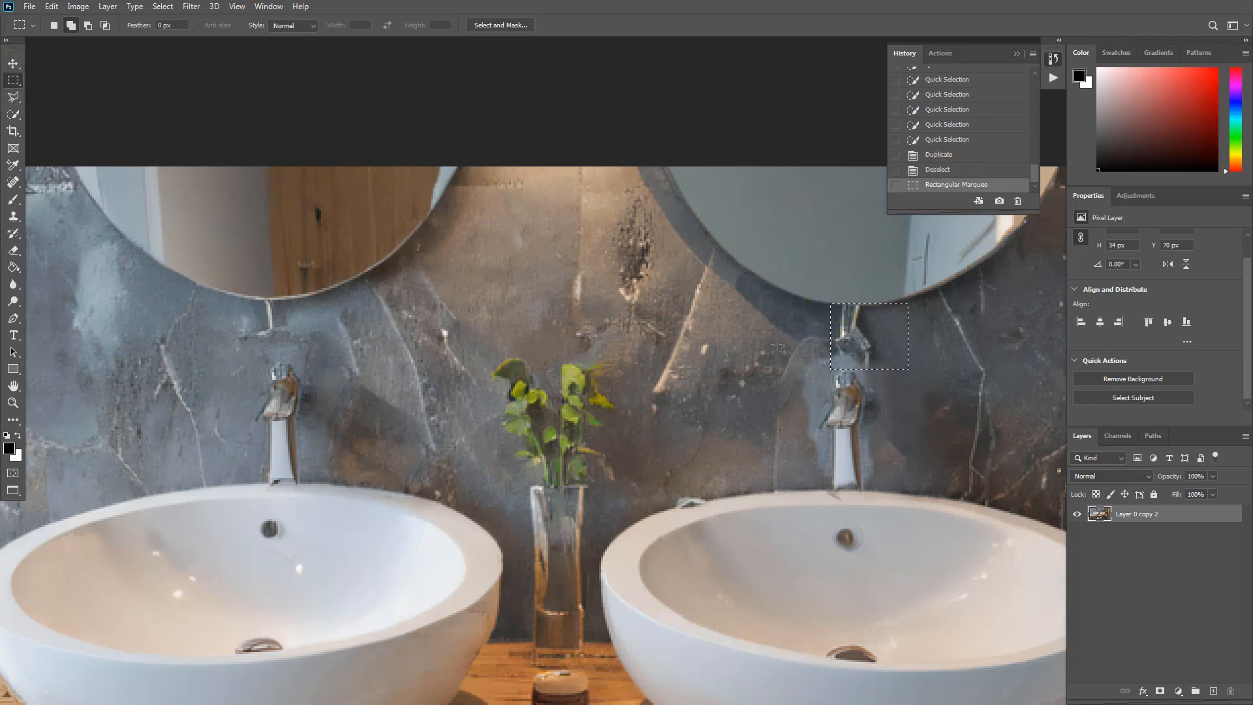
{"action": "left_click", "coordinate": [16, 480]}
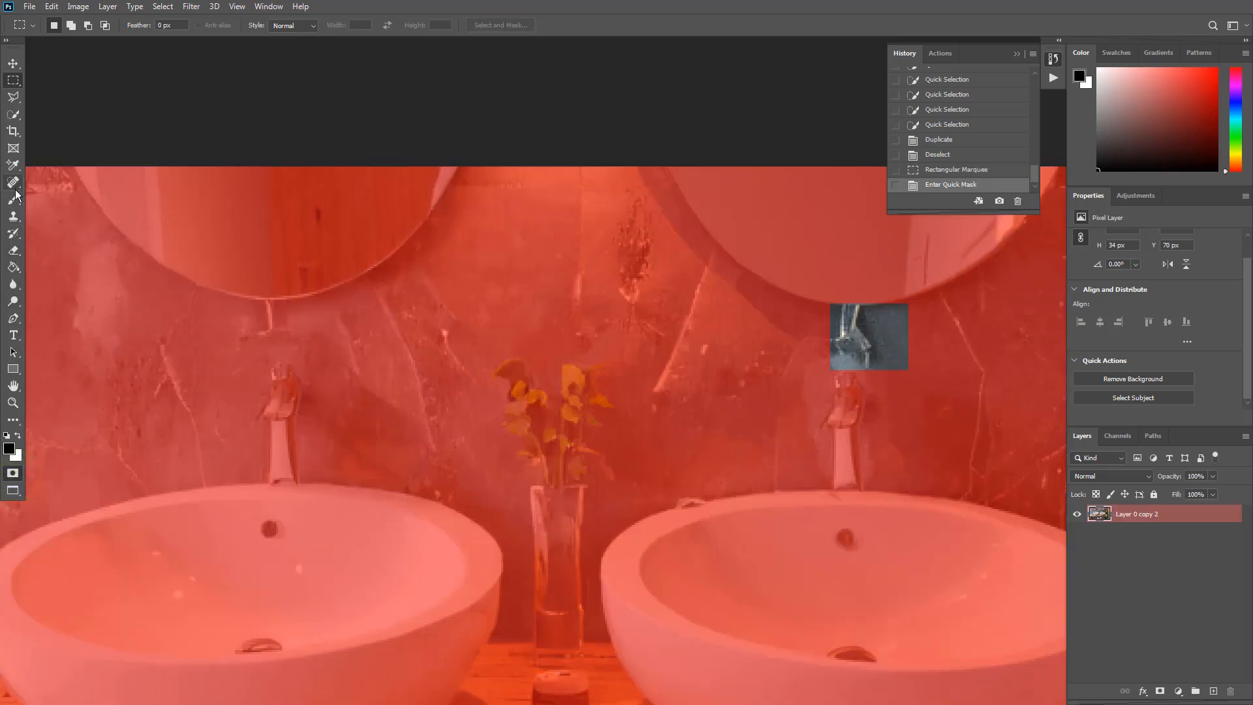
{"action": "left_click", "coordinate": [16, 252]}
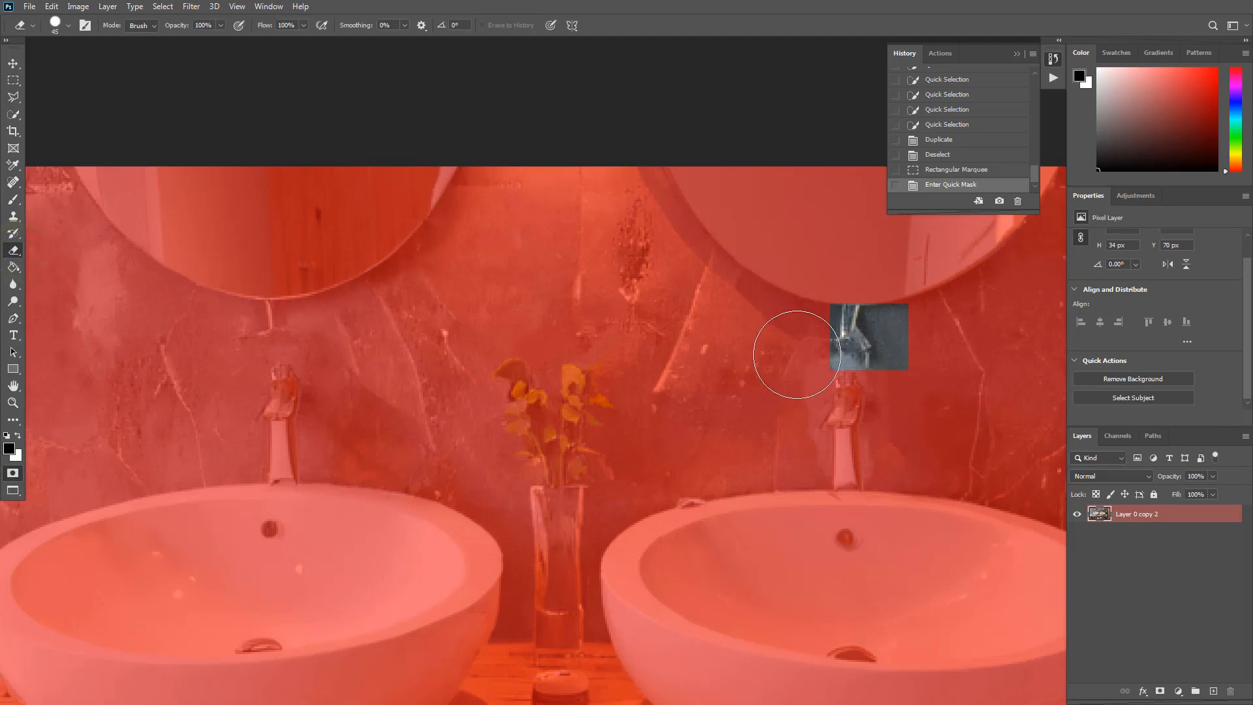
{"action": "key", "text": "bracketleft"}
{"action": "key", "text": "bracketleft"}
{"action": "key", "text": "bracketleft"}
{"action": "mouse_move", "coordinate": [817, 355]}
{"action": "left_mouse_down"}
{"action": "mouse_move", "coordinate": [792, 431]}
{"action": "mouse_move", "coordinate": [810, 460]}
{"action": "mouse_move", "coordinate": [849, 466]}
{"action": "left_mouse_up"}
{"action": "key", "text": "ctrl+z"}
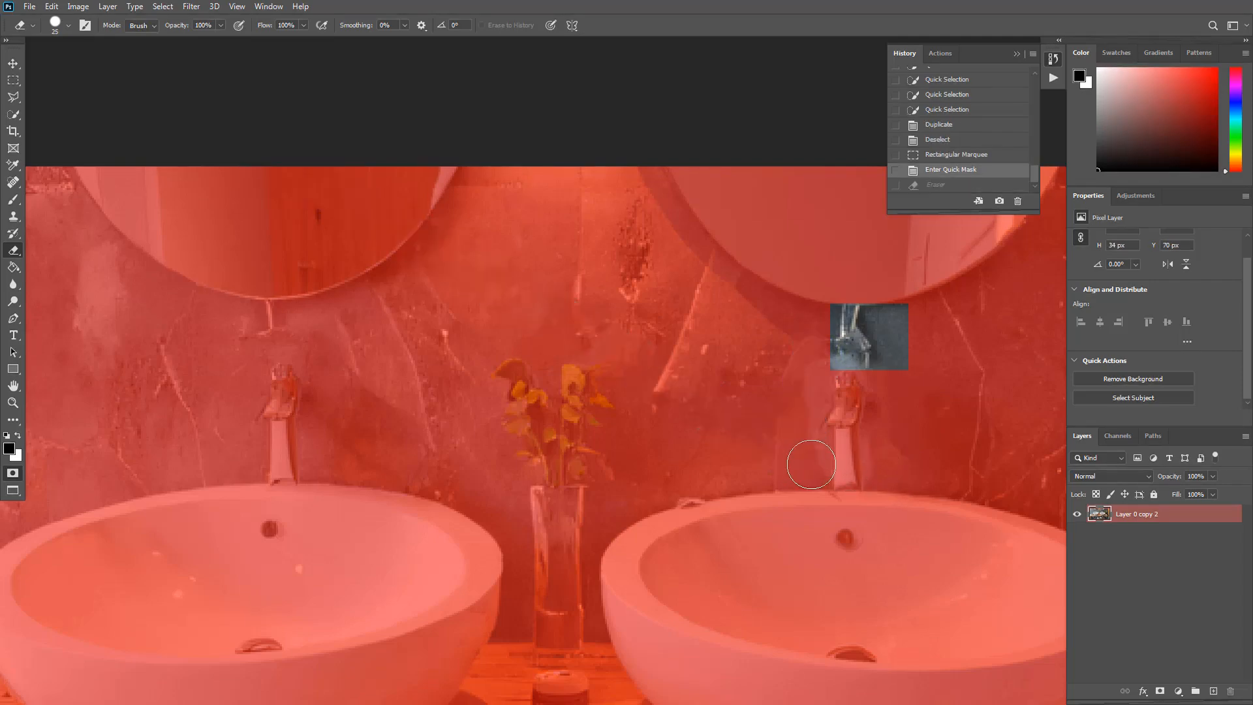
{"action": "key", "text": "ctrl+shift+z"}
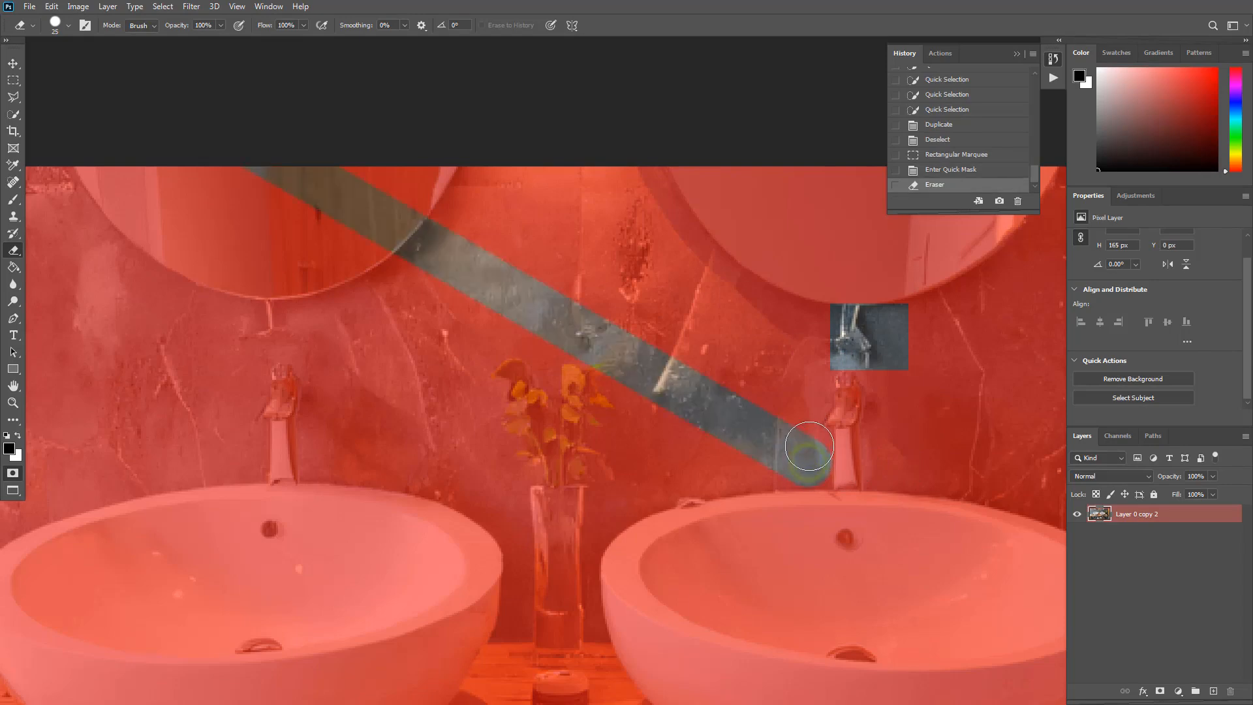
{"action": "key", "text": "ctrl+z"}
Erase the quick mask from the wall along the left side of the right faucet
{"action": "left_click", "coordinate": [809, 449]}
{"action": "left_click", "coordinate": [809, 449]}
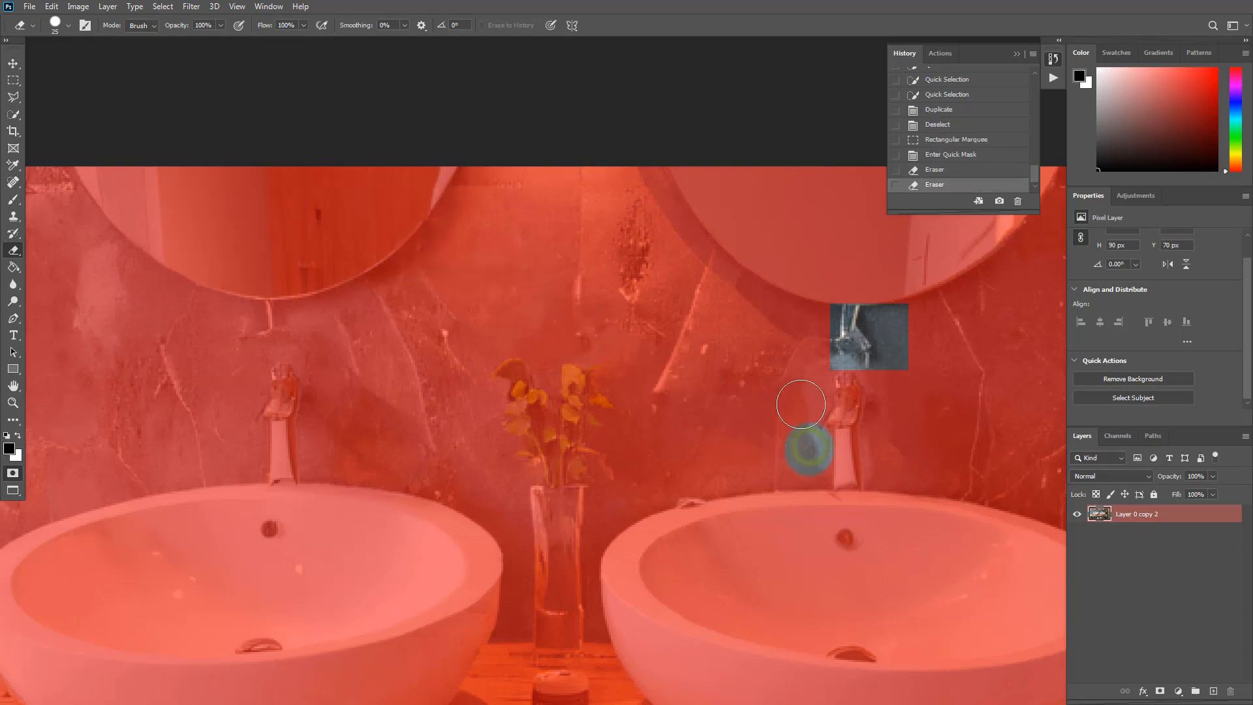
{"action": "left_click", "coordinate": [804, 402]}
{"action": "left_click", "coordinate": [806, 386]}
{"action": "left_click", "coordinate": [807, 363]}
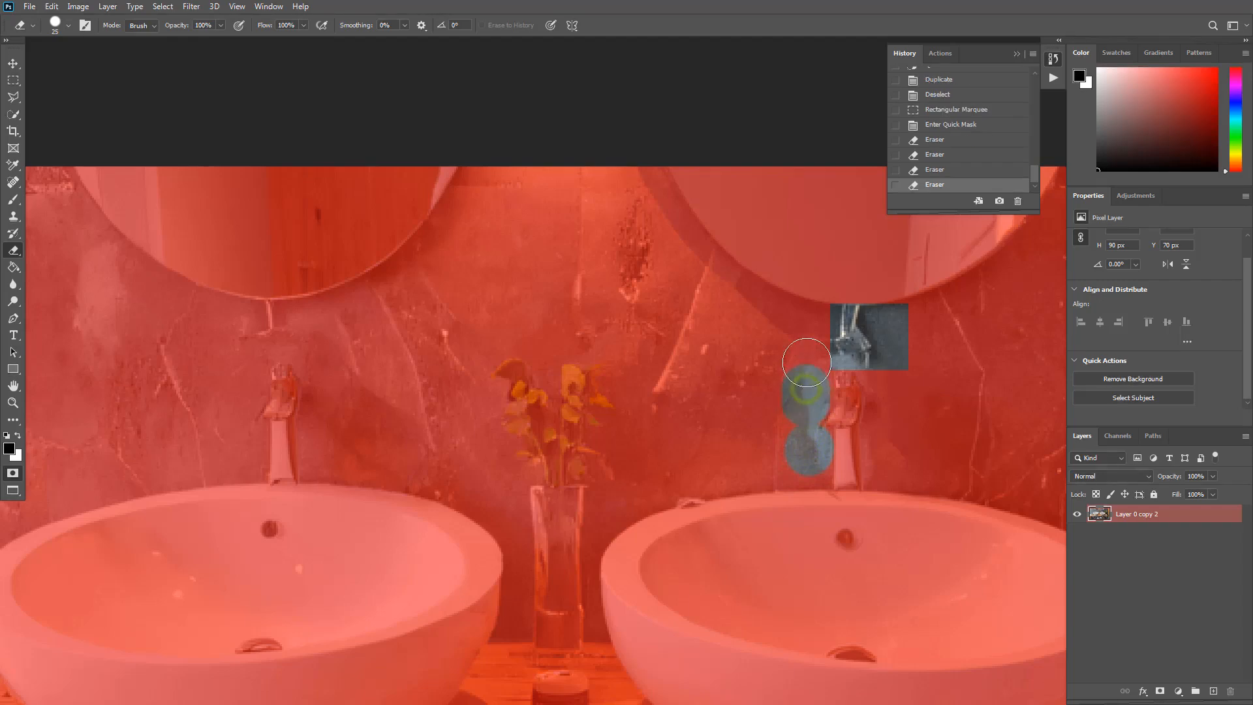
Clear the quick mask above and to the right of the right faucet, undoing the stray stroke, and exit Quick Mask mode
{"action": "left_click", "coordinate": [879, 365]}
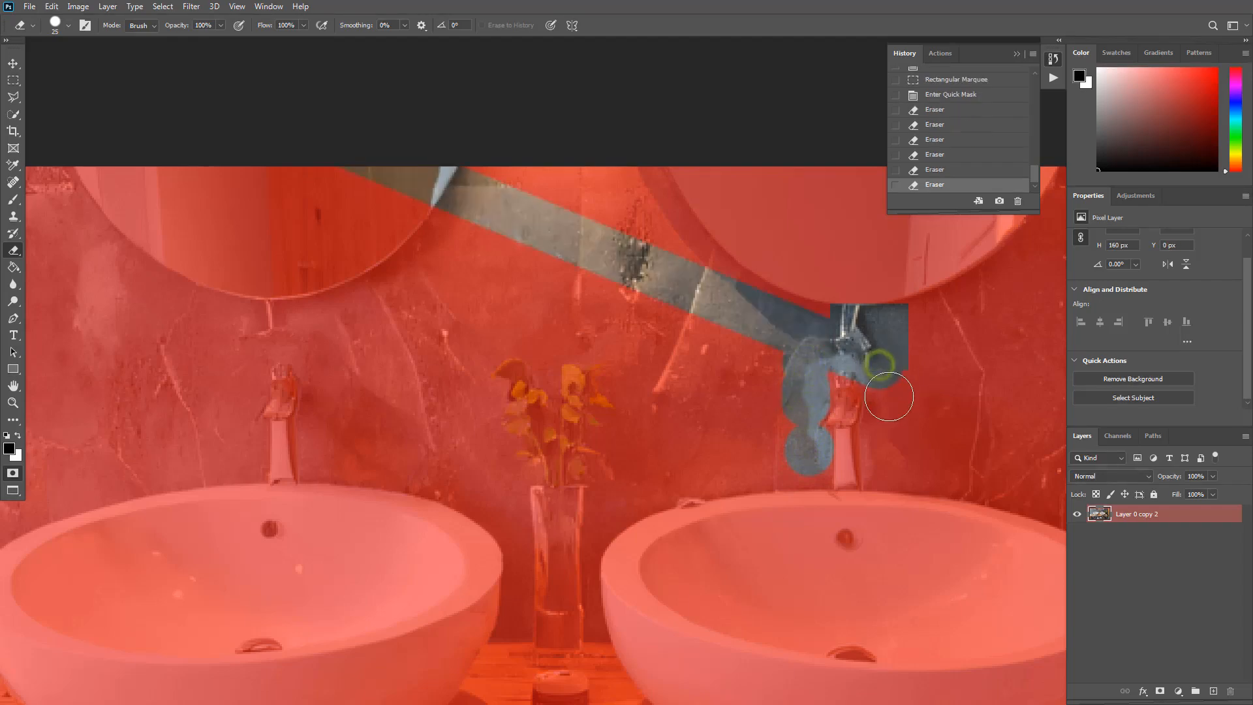
{"action": "key", "text": "ctrl+z"}
{"action": "left_click", "coordinate": [885, 378]}
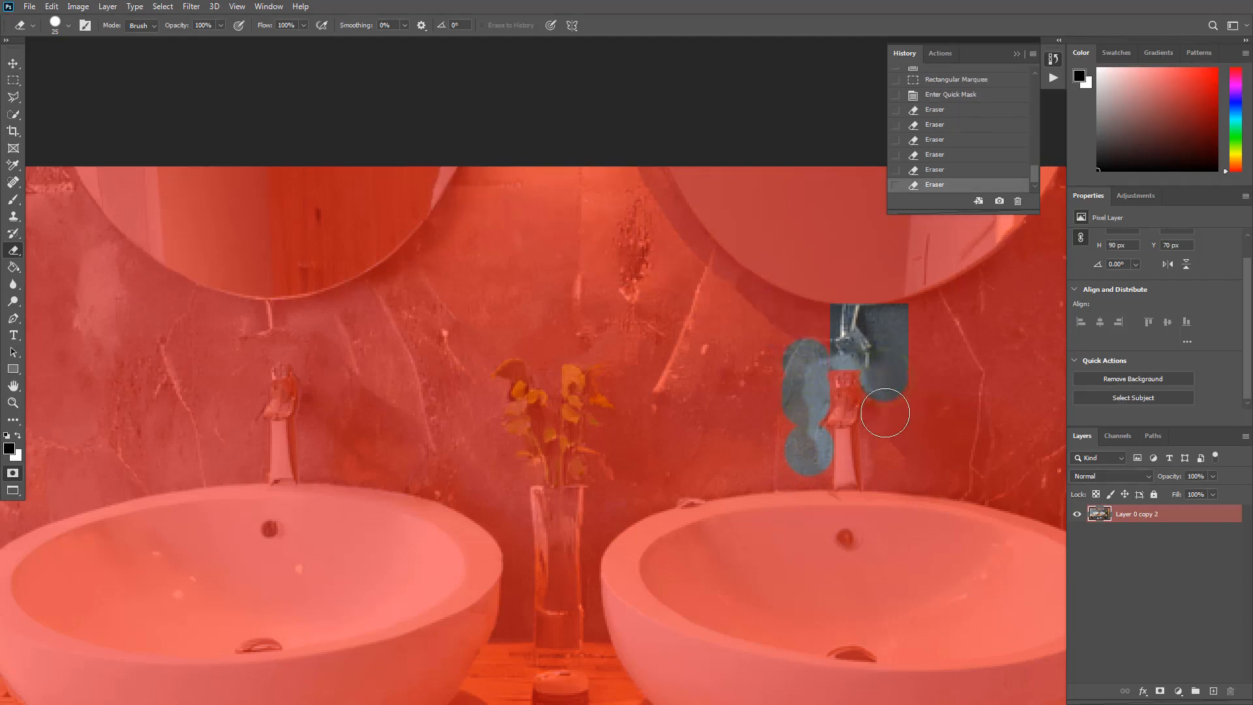
{"action": "left_click", "coordinate": [884, 412]}
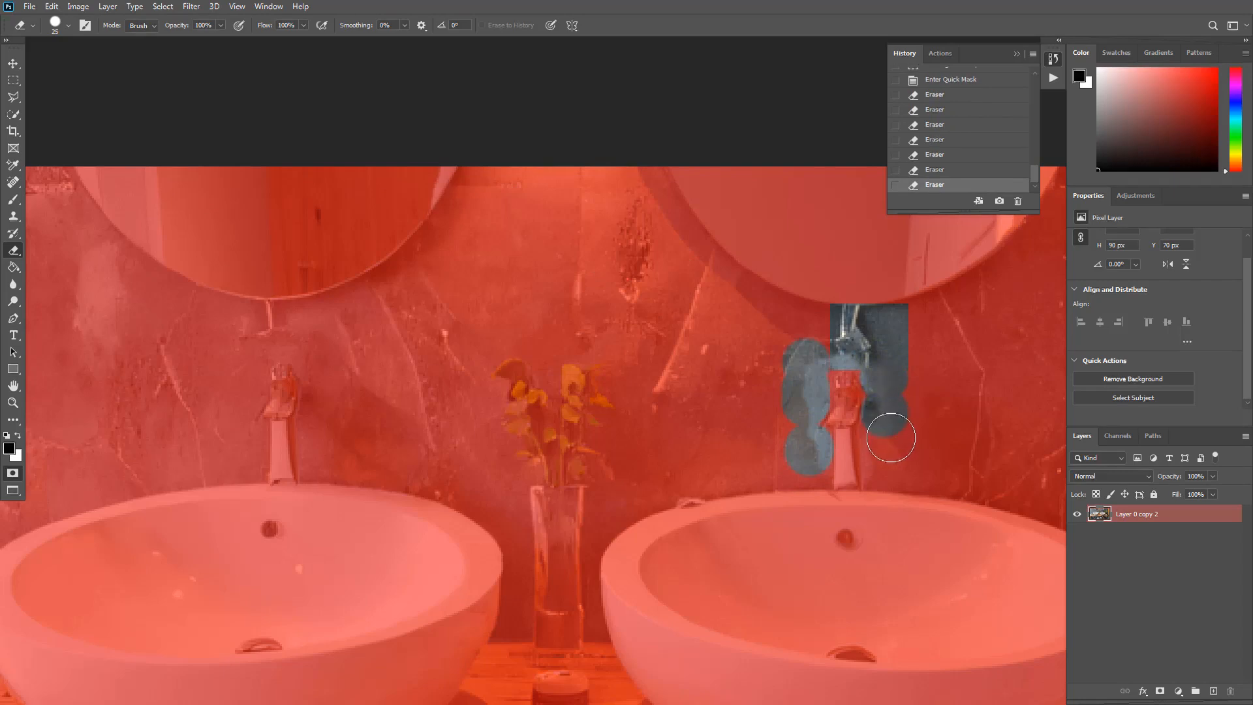
{"action": "mouse_move", "coordinate": [891, 437]}
{"action": "left_mouse_down"}
{"action": "mouse_move", "coordinate": [889, 470]}
{"action": "mouse_move", "coordinate": [878, 448]}
{"action": "mouse_move", "coordinate": [891, 427]}
{"action": "left_mouse_up"}
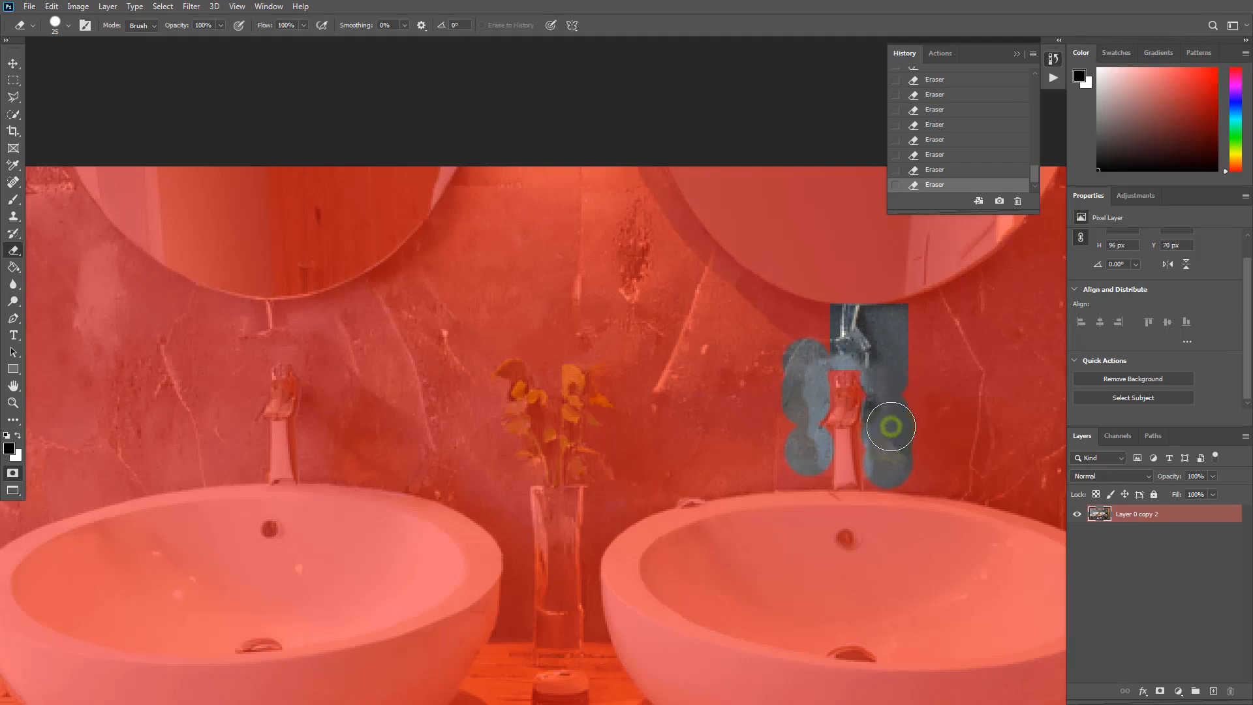
{"action": "left_click", "coordinate": [13, 474]}
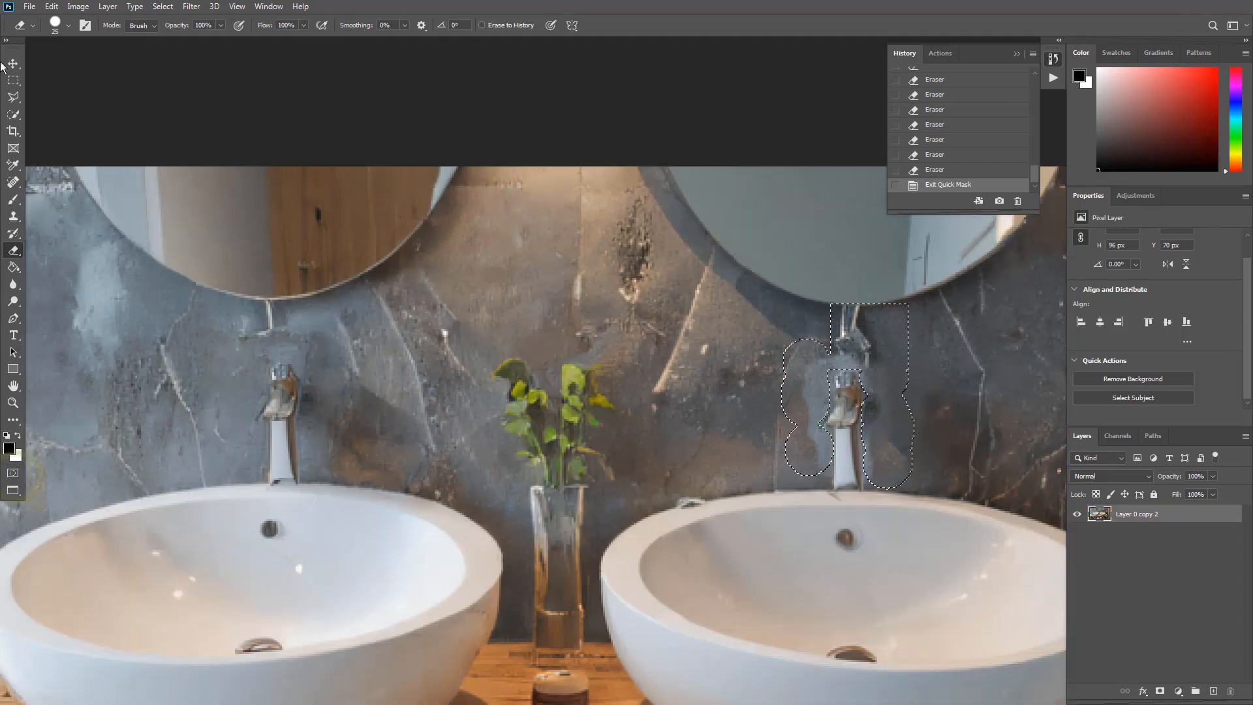
Replace the selected wall area around the right faucet with Content-Aware Fill output to a new layer, and deselect
{"action": "left_click", "coordinate": [51, 7]}
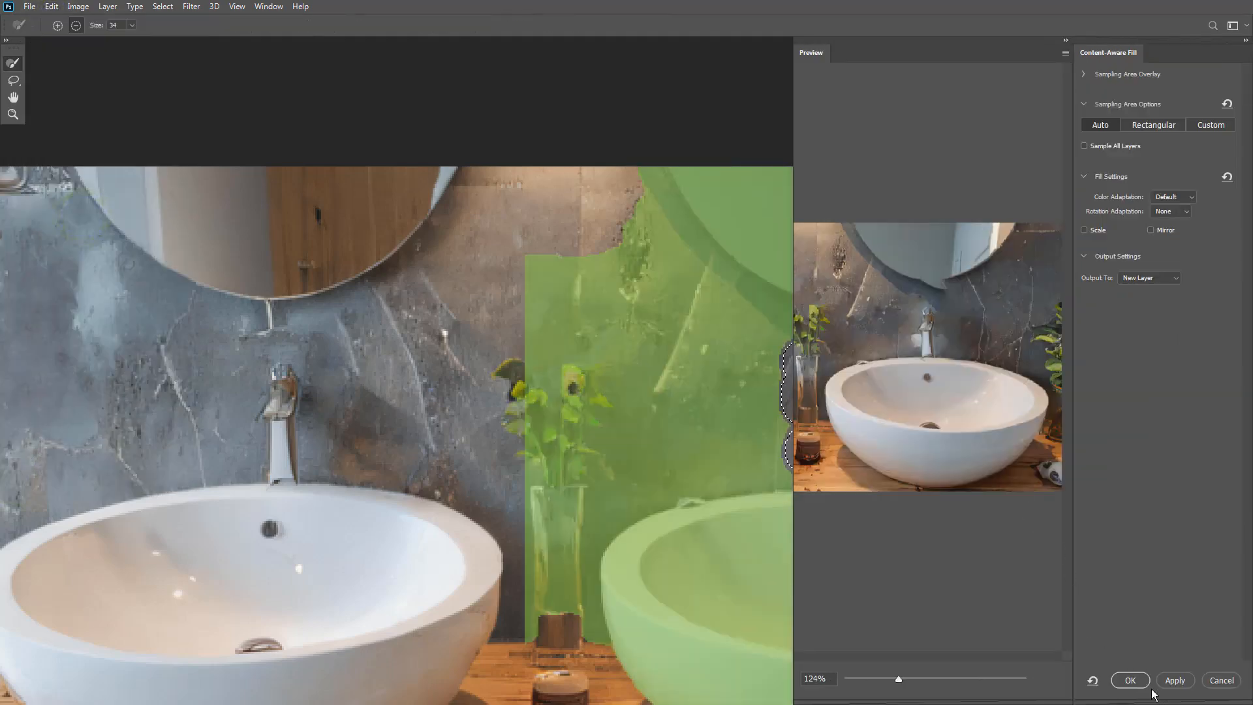
{"action": "left_click", "coordinate": [1129, 680]}
{"action": "key", "text": "ctrl+d"}
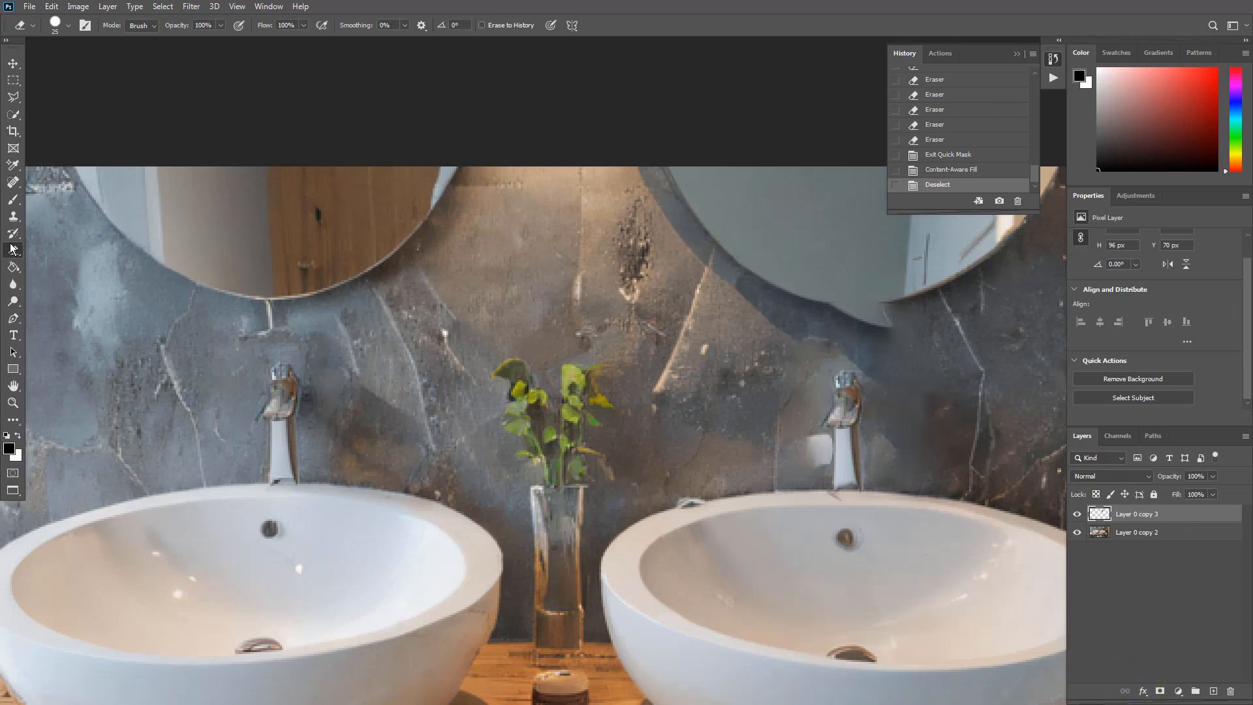
Clone wall texture over the bright patch left of the right faucet and merge the visible layers
{"action": "left_click", "coordinate": [13, 221]}
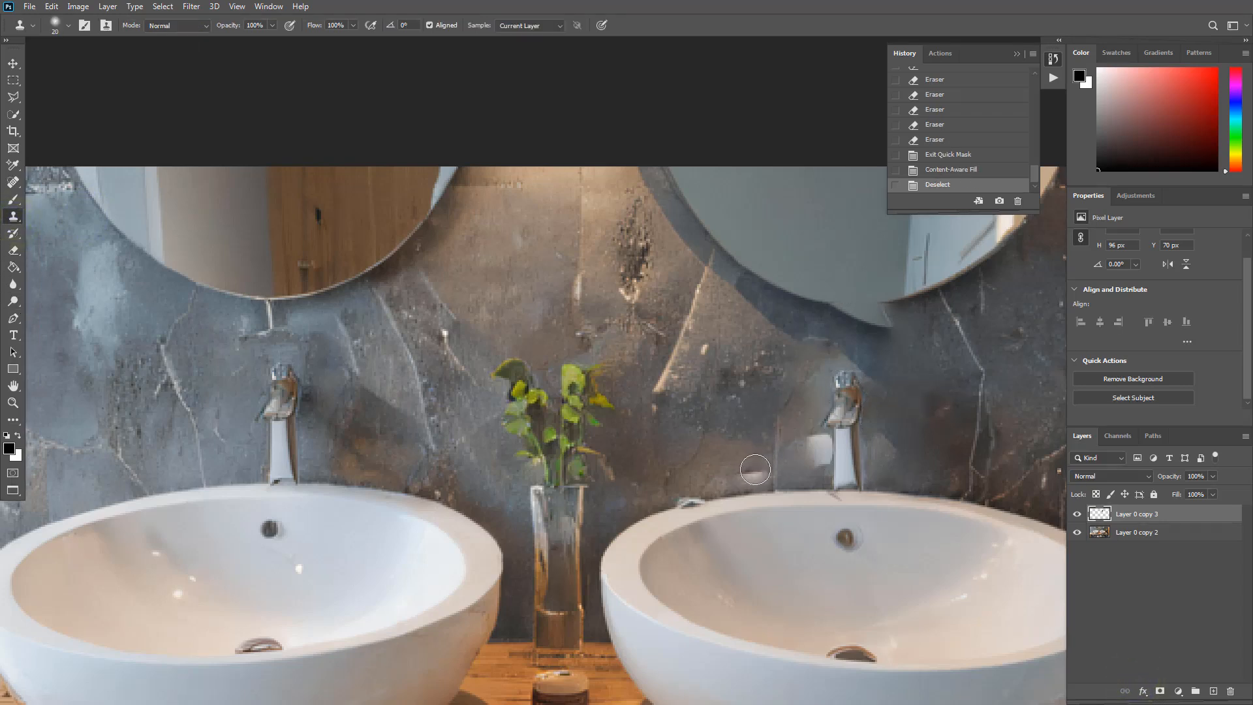
{"action": "left_click", "coordinate": [801, 428], "text": "alt"}
{"action": "left_click", "coordinate": [814, 438]}
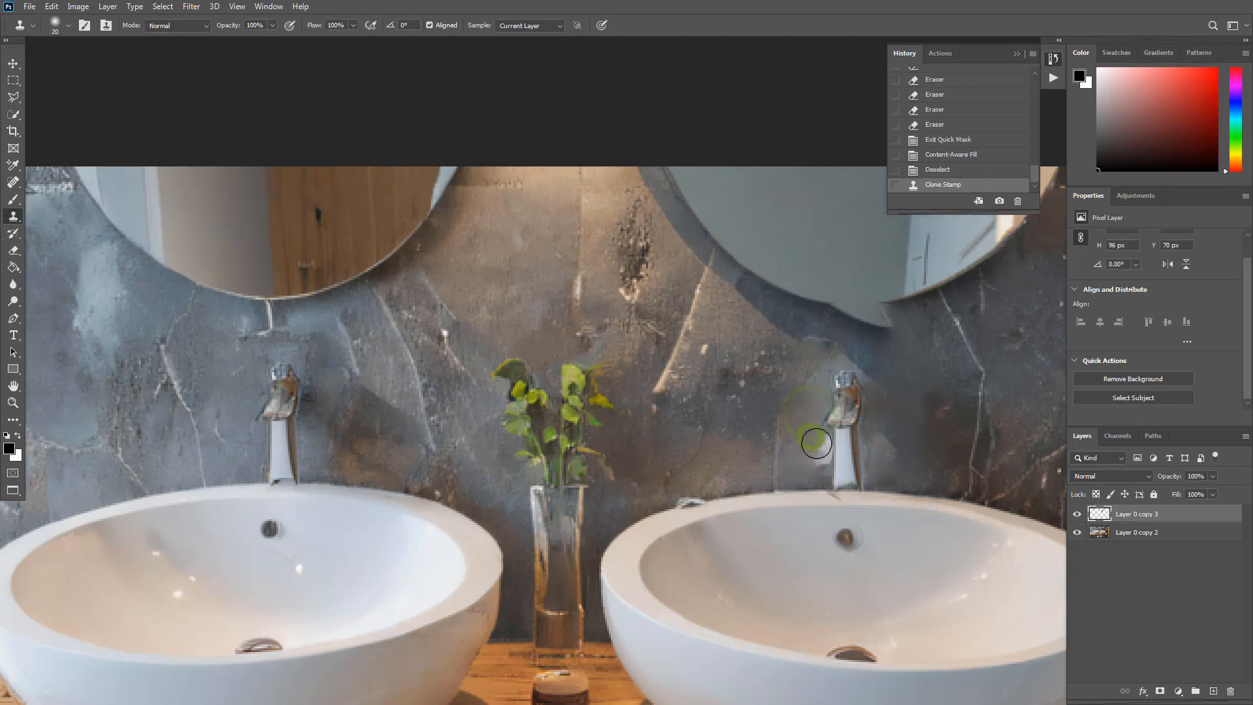
{"action": "left_click", "coordinate": [817, 454]}
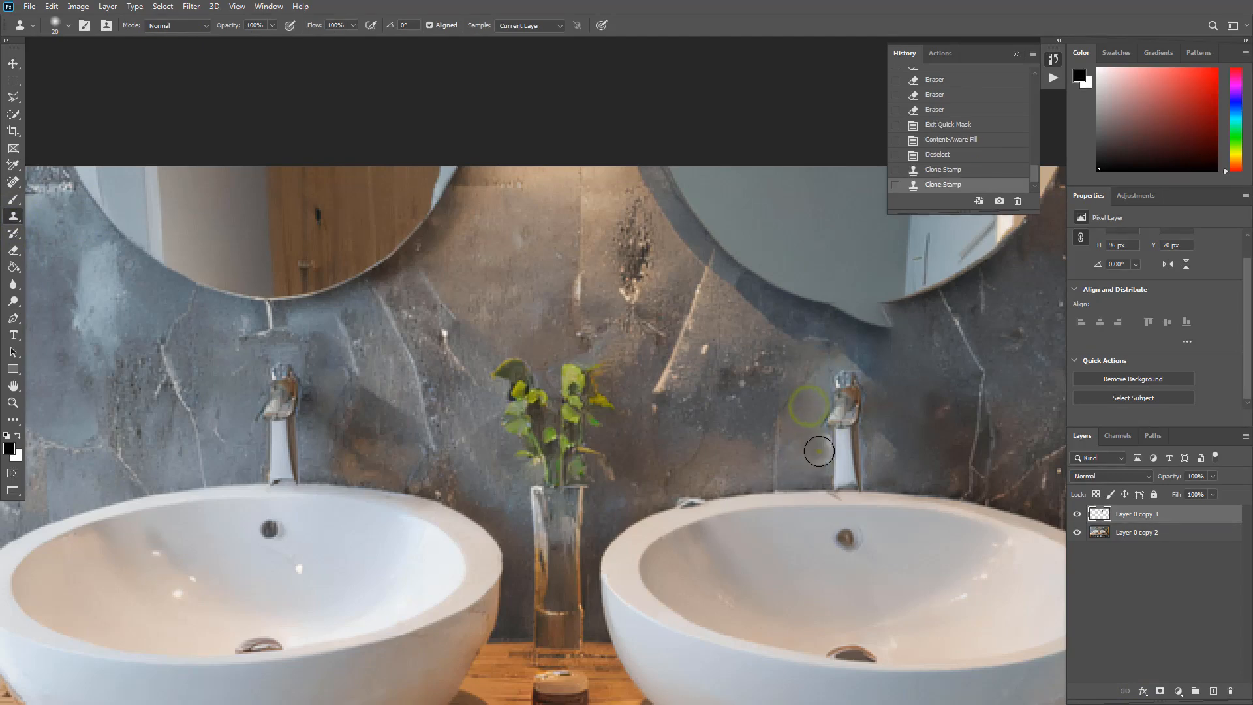
{"action": "left_click", "coordinate": [819, 451]}
{"action": "left_click", "coordinate": [811, 463]}
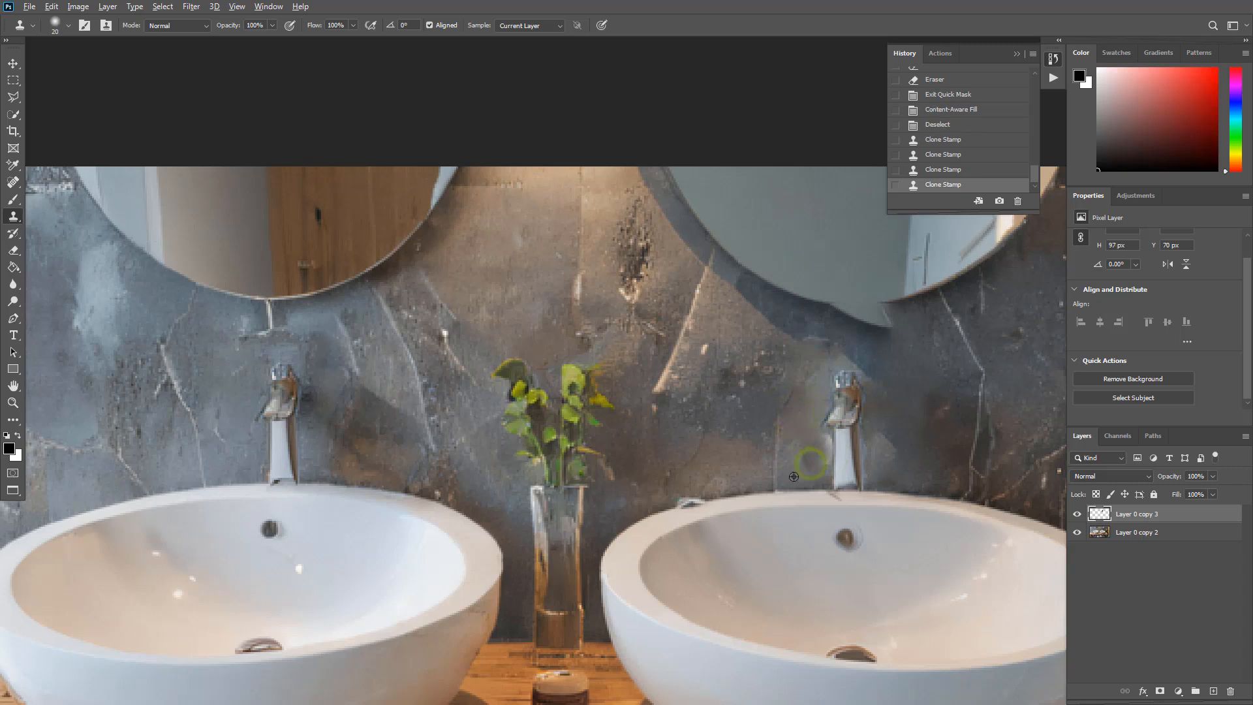
{"action": "left_click", "coordinate": [815, 453]}
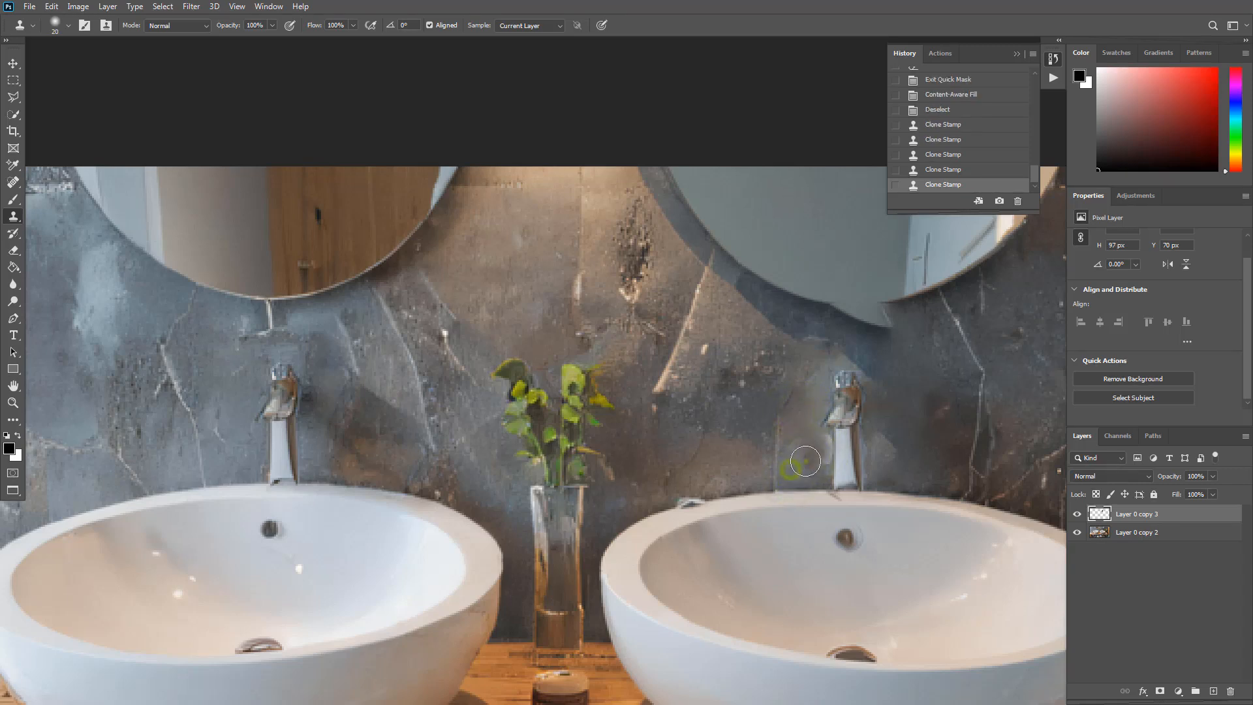
{"action": "left_click", "coordinate": [805, 461]}
{"action": "right_click", "coordinate": [1186, 515]}
{"action": "left_click", "coordinate": [1140, 530]}
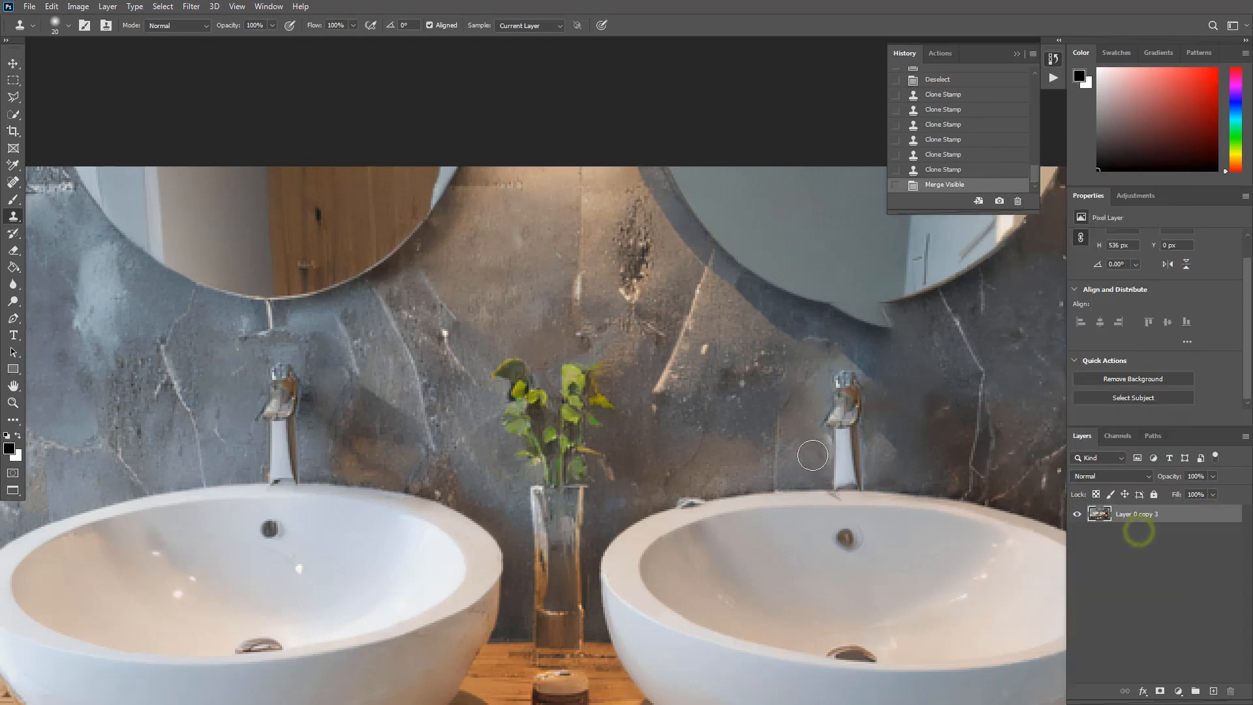
Blend the remaining uneven wall tones along the right faucet's left edge with the Clone Stamp
{"action": "left_click", "coordinate": [801, 434]}
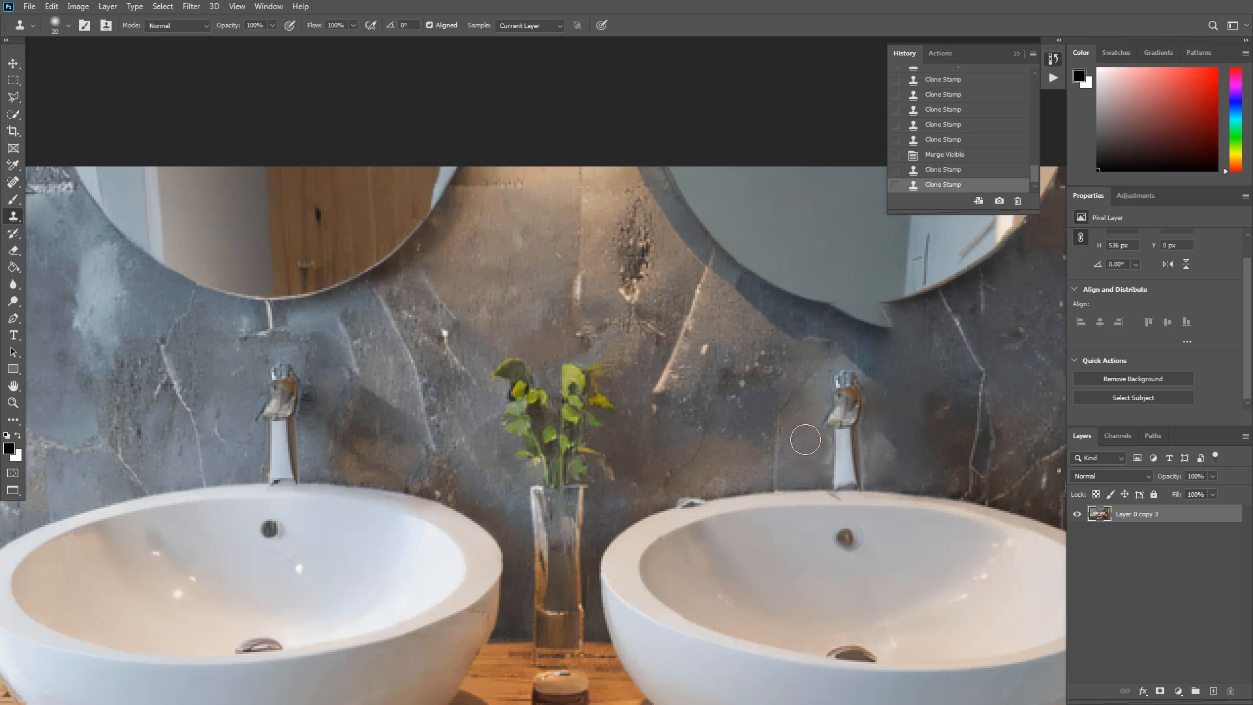
{"action": "left_click", "coordinate": [813, 450], "text": "alt"}
{"action": "left_click", "coordinate": [817, 458]}
{"action": "left_click", "coordinate": [818, 449]}
{"action": "left_click", "coordinate": [818, 440]}
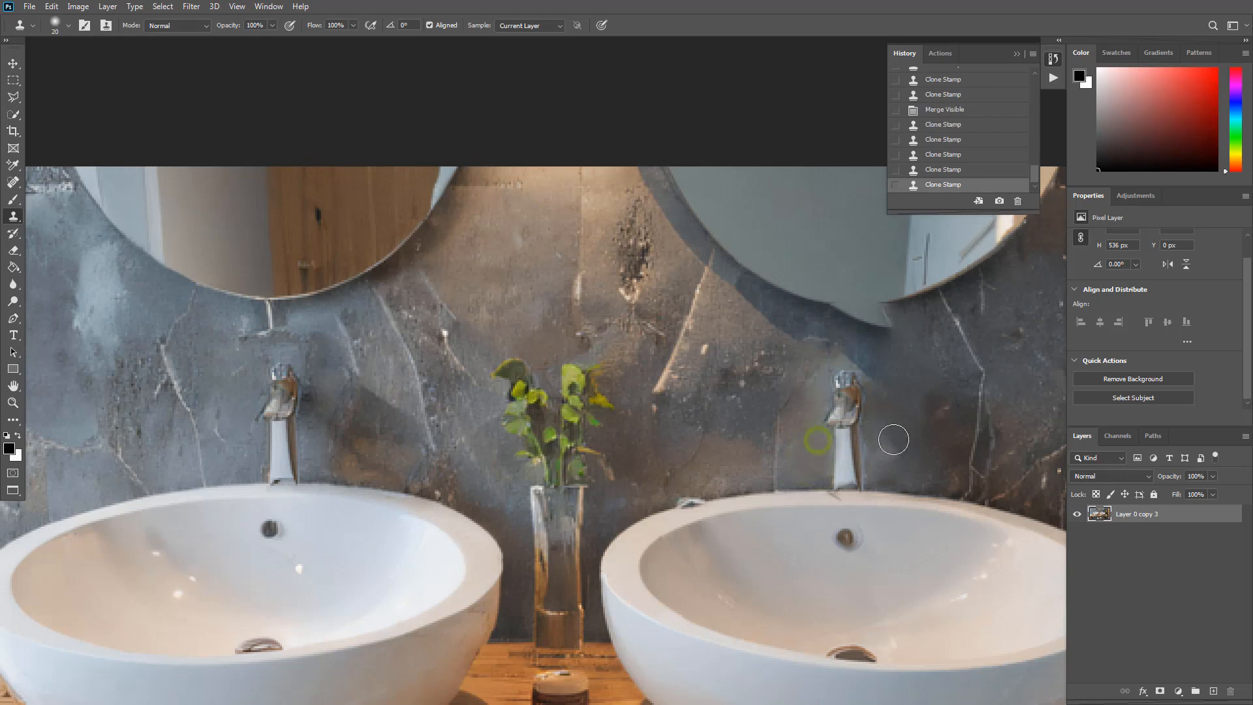
Clone dark wall texture over the blotchy area to the right of the right faucet's column
{"action": "left_click", "coordinate": [884, 409], "text": "alt"}
{"action": "left_click", "coordinate": [891, 437]}
{"action": "left_click", "coordinate": [885, 442]}
{"action": "left_click", "coordinate": [888, 459]}
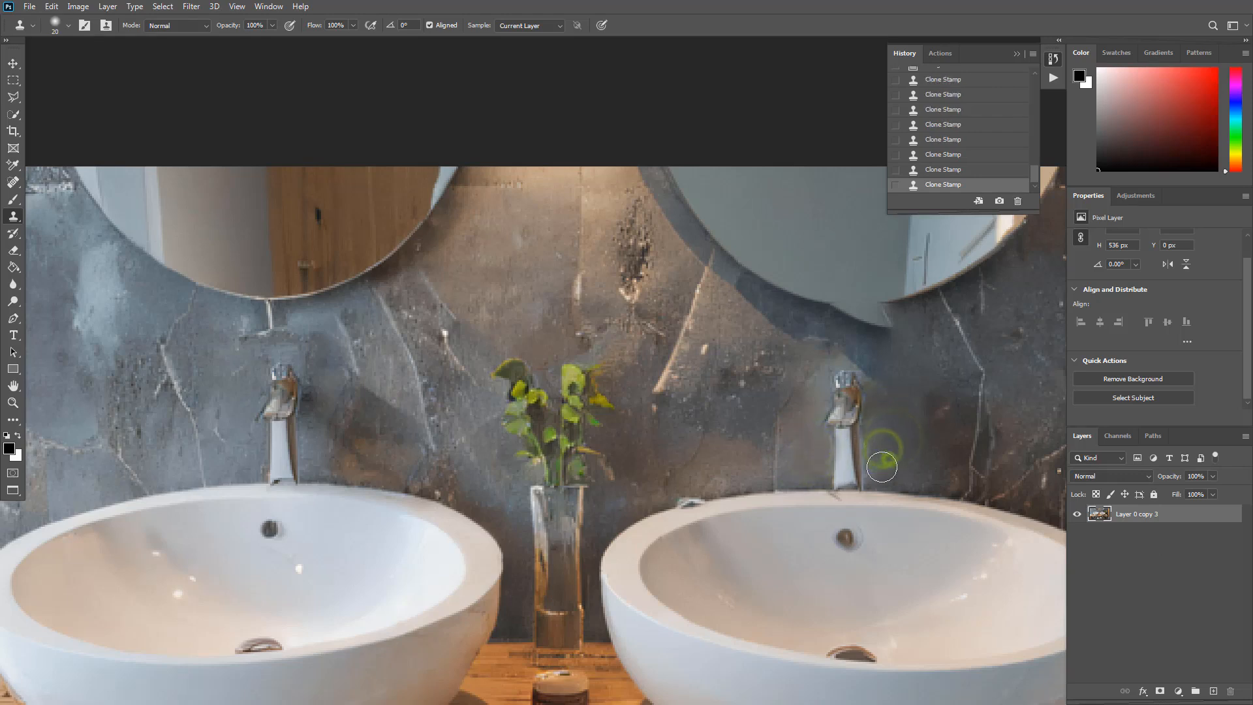
{"action": "left_click", "coordinate": [880, 468]}
{"action": "left_click", "coordinate": [896, 419], "text": "alt"}
{"action": "left_click", "coordinate": [878, 450]}
{"action": "left_click", "coordinate": [883, 439]}
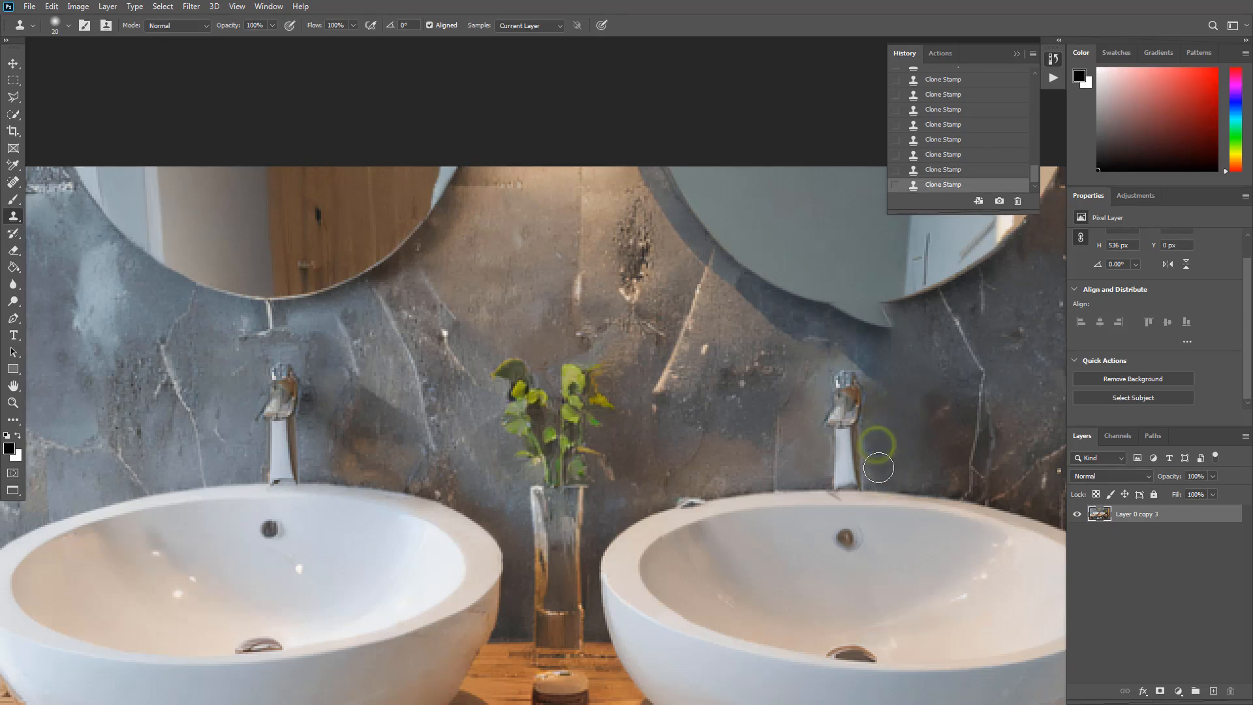
{"action": "left_click", "coordinate": [879, 467]}
Clone wall texture around the top of the right faucet's head, undoing the stray strokes
{"action": "left_click", "coordinate": [887, 429], "text": "alt"}
{"action": "left_click", "coordinate": [878, 393]}
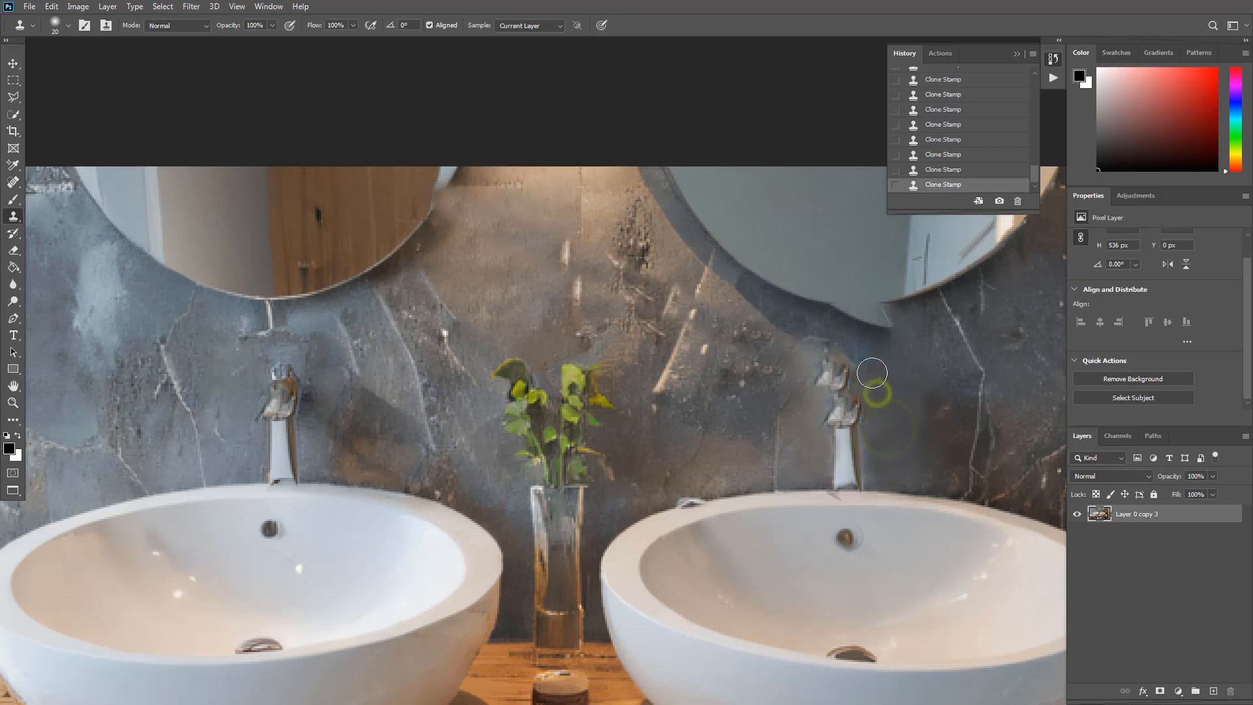
{"action": "key", "text": "ctrl+z"}
{"action": "left_click", "coordinate": [873, 374]}
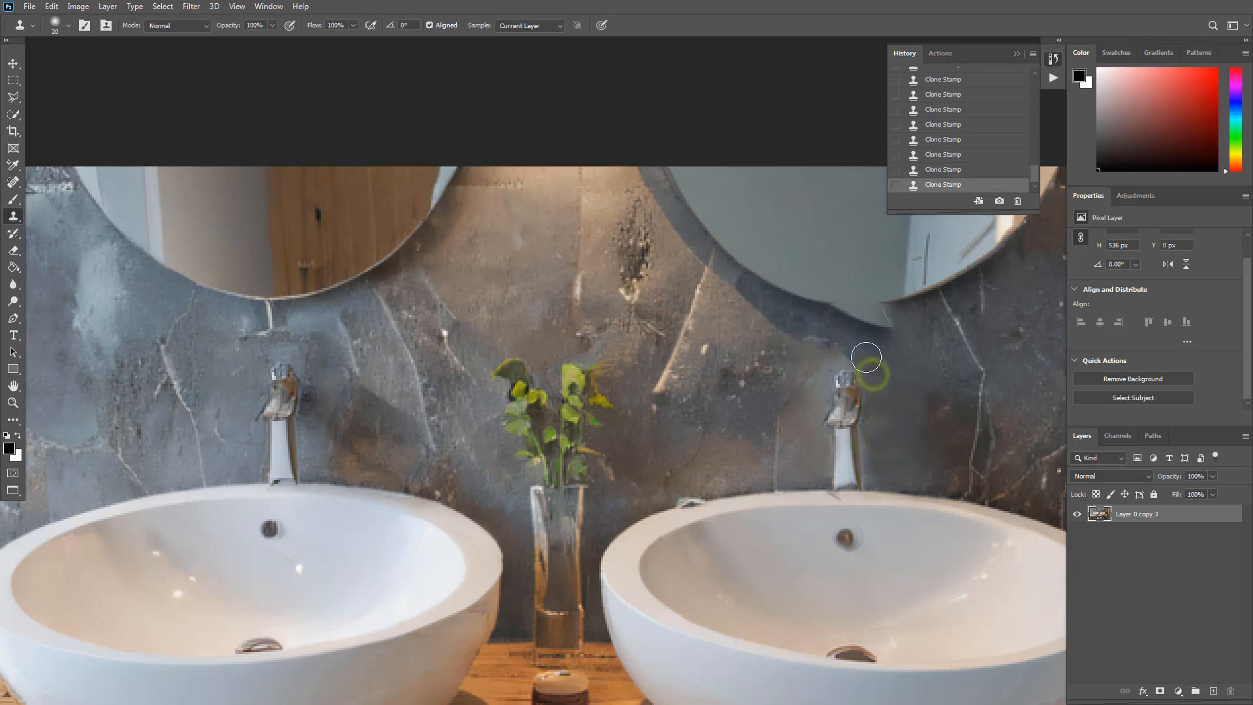
{"action": "left_click", "coordinate": [846, 356], "text": "alt"}
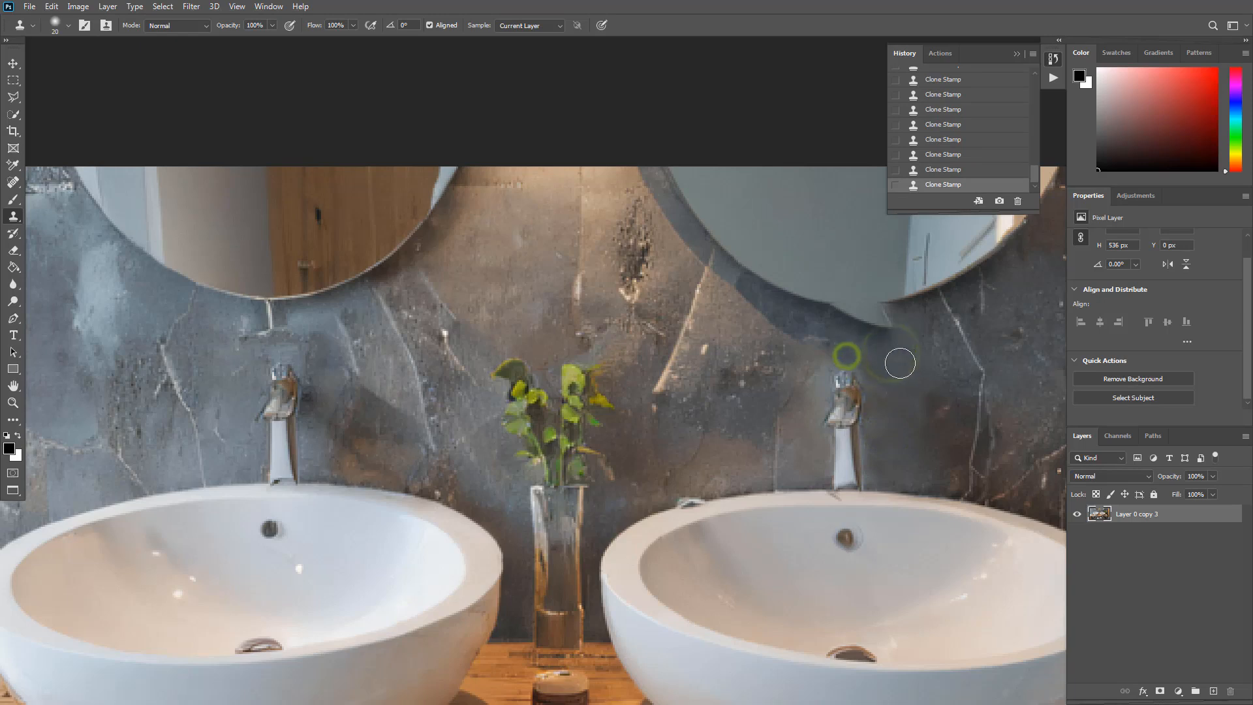
{"action": "left_click", "coordinate": [901, 421], "text": "alt"}
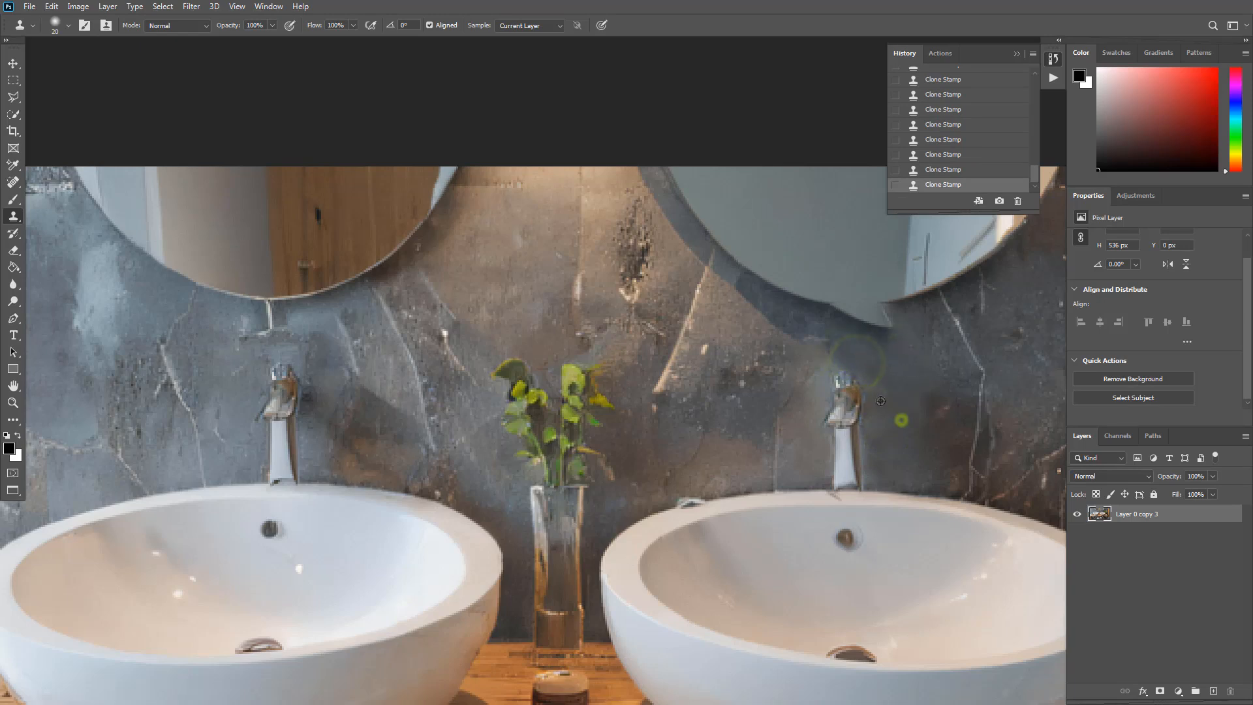
{"action": "left_click", "coordinate": [871, 373]}
{"action": "key", "text": "ctrl+z"}
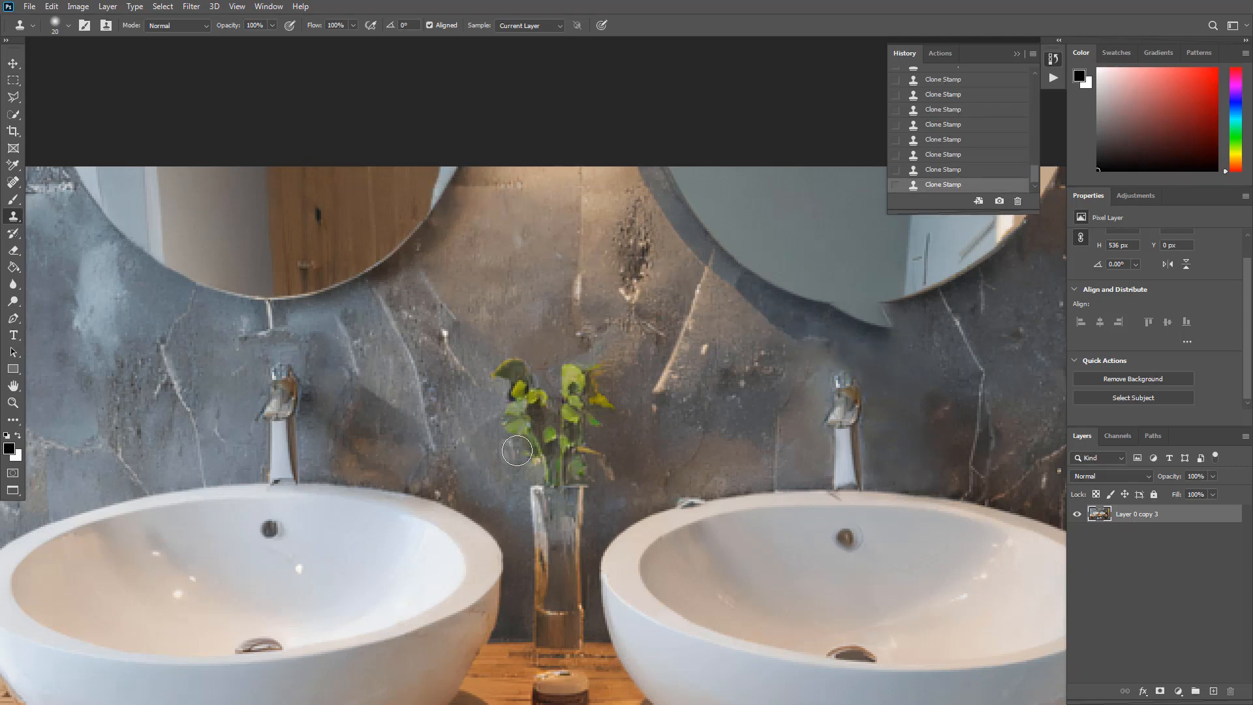
Examine the retouched faucets and wall across the whole image at several magnifications
{"action": "scroll", "coordinate": [517, 450], "scroll_direction": "down", "scroll_amount": 5}
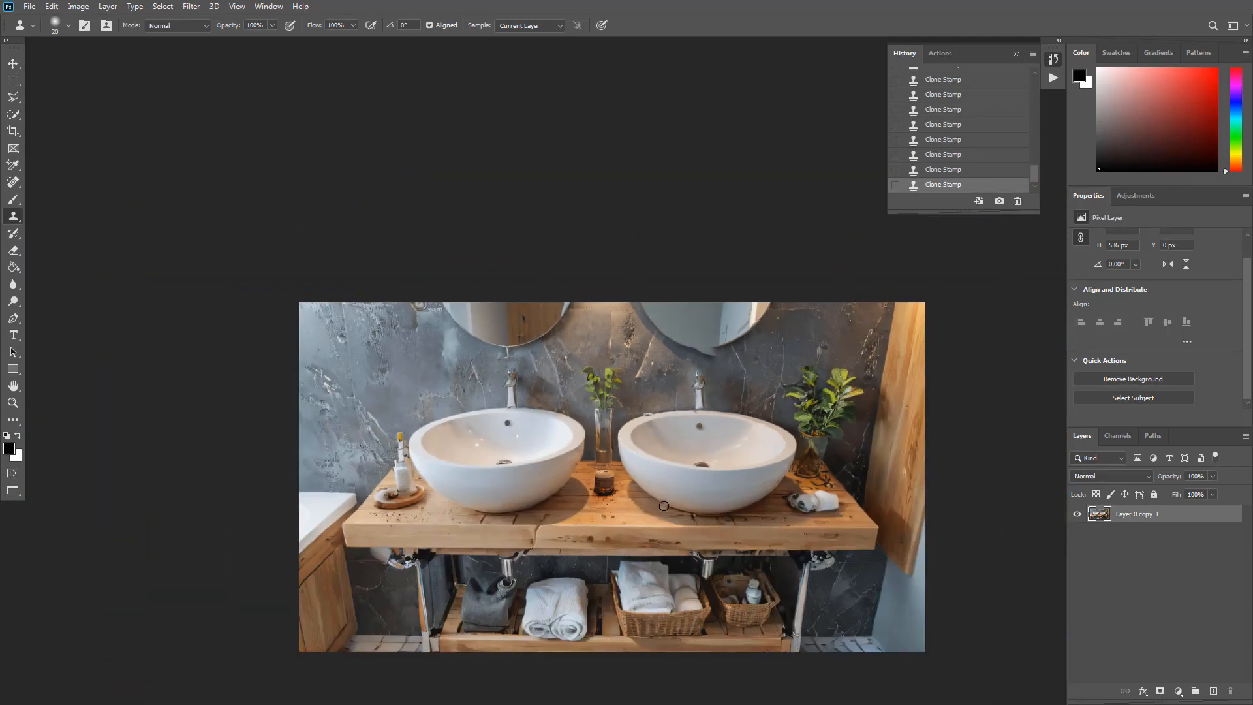
{"action": "left_click", "coordinate": [13, 80]}
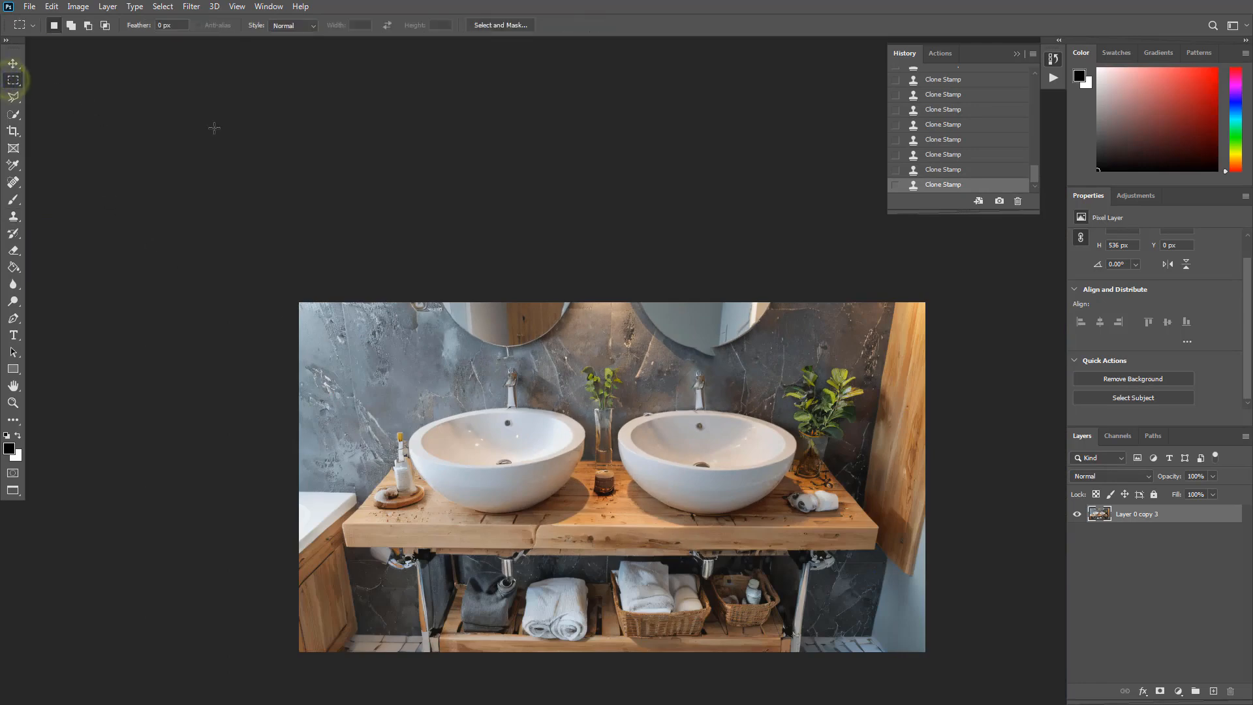
{"action": "left_click_drag", "start_coordinate": [532, 378], "coordinate": [503, 293]}
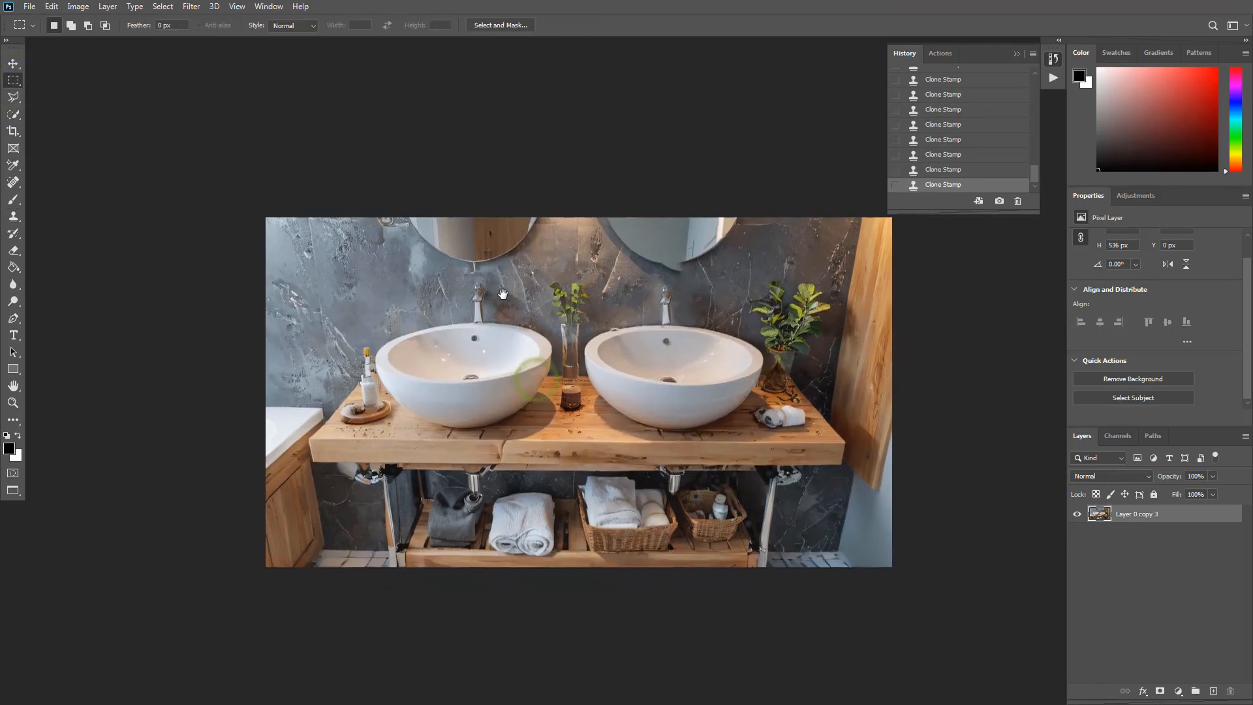
{"action": "key", "text": "ctrl+plus"}
{"action": "key", "text": "ctrl+minus"}
{"action": "left_click", "coordinate": [8, 402]}
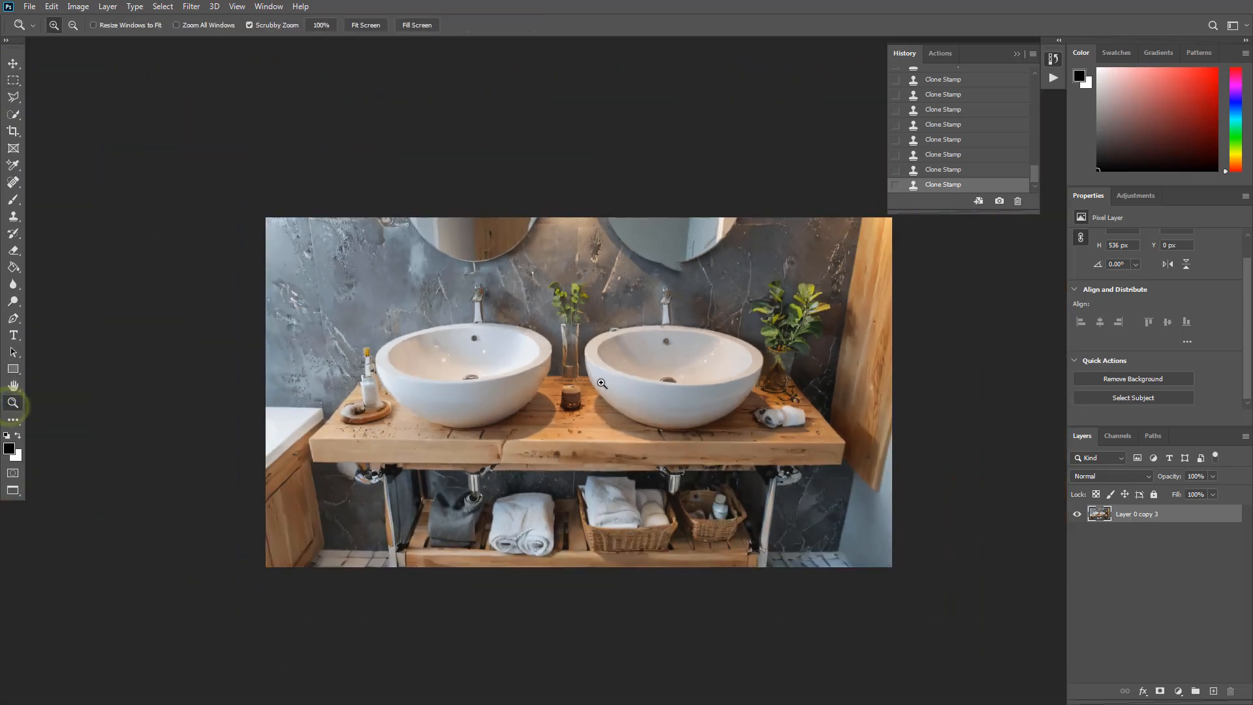
{"action": "left_click_drag", "start_coordinate": [598, 381], "coordinate": [602, 354]}
{"action": "left_click", "coordinate": [16, 78]}
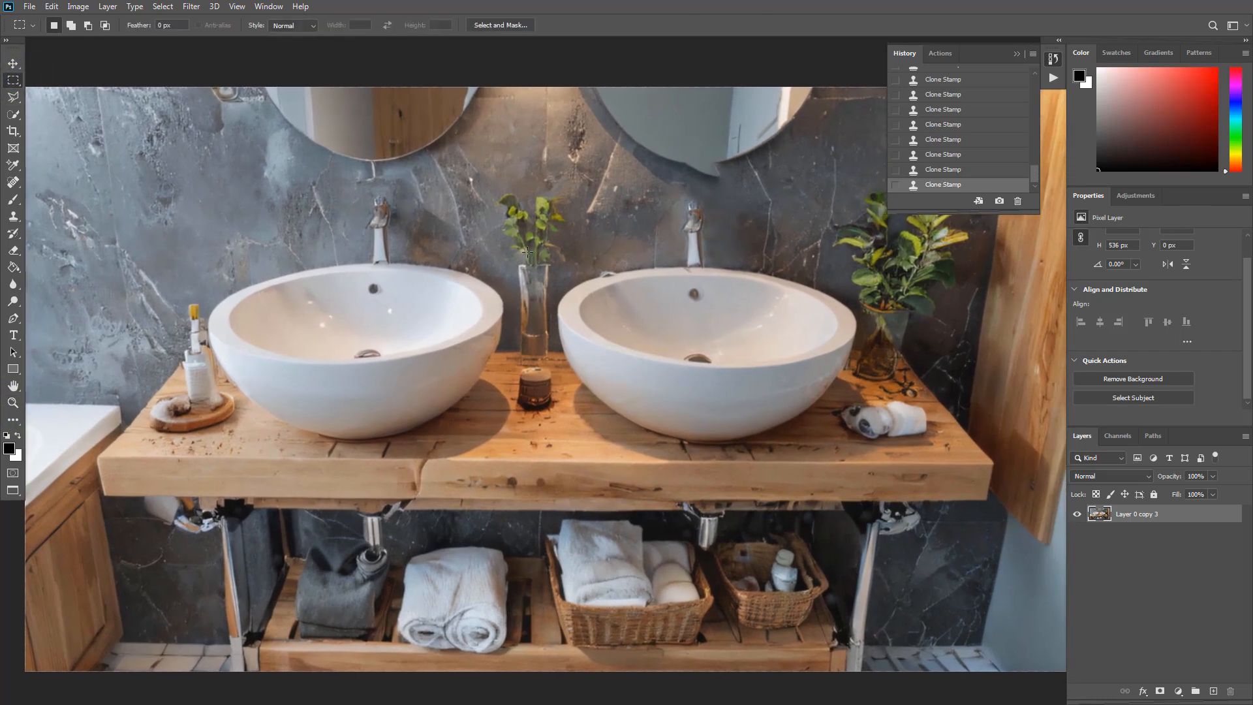
Apply the Auto Contrast, Auto Tone and Auto Color corrections to the merged bathroom layer
{"action": "left_click", "coordinate": [79, 7]}
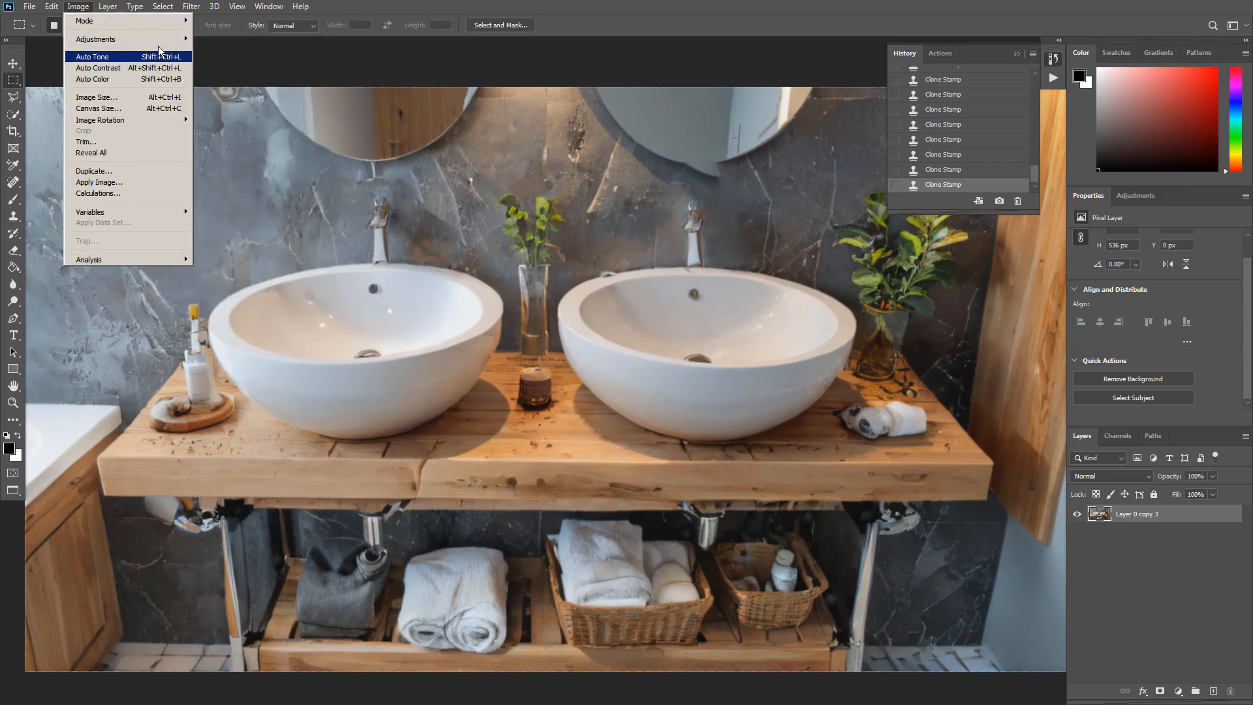
{"action": "left_click", "coordinate": [131, 68]}
{"action": "left_click", "coordinate": [78, 7]}
{"action": "left_click", "coordinate": [90, 57]}
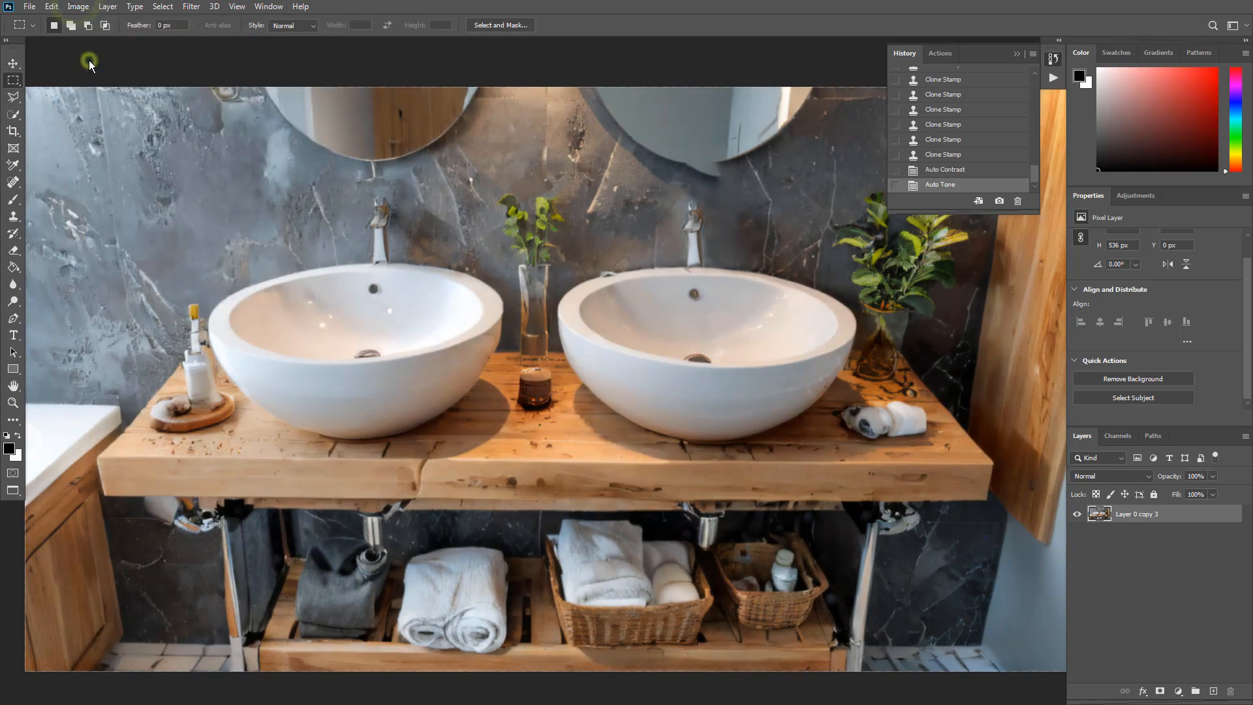
{"action": "left_click", "coordinate": [78, 7]}
{"action": "left_click", "coordinate": [85, 79]}
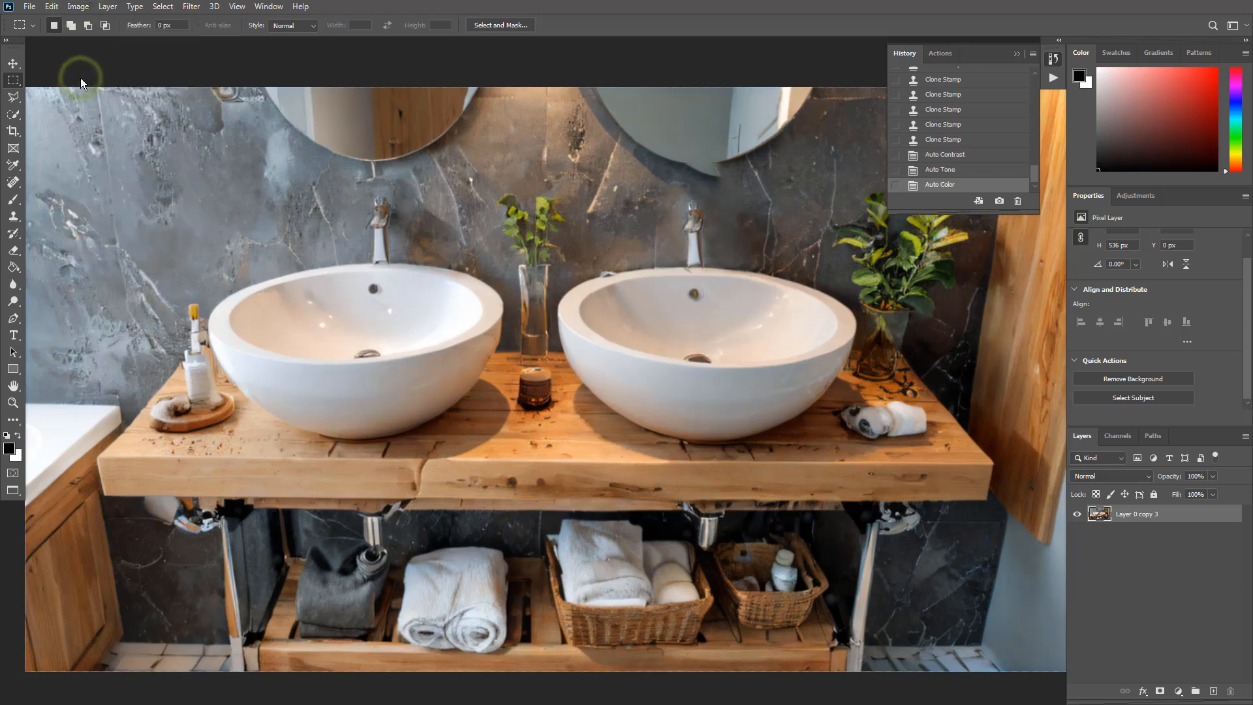
Apply a Vibrance adjustment to the image with vibrance at +100 and a moderately raised saturation
{"action": "left_click", "coordinate": [77, 6]}
{"action": "mouse_move", "coordinate": [131, 39]}
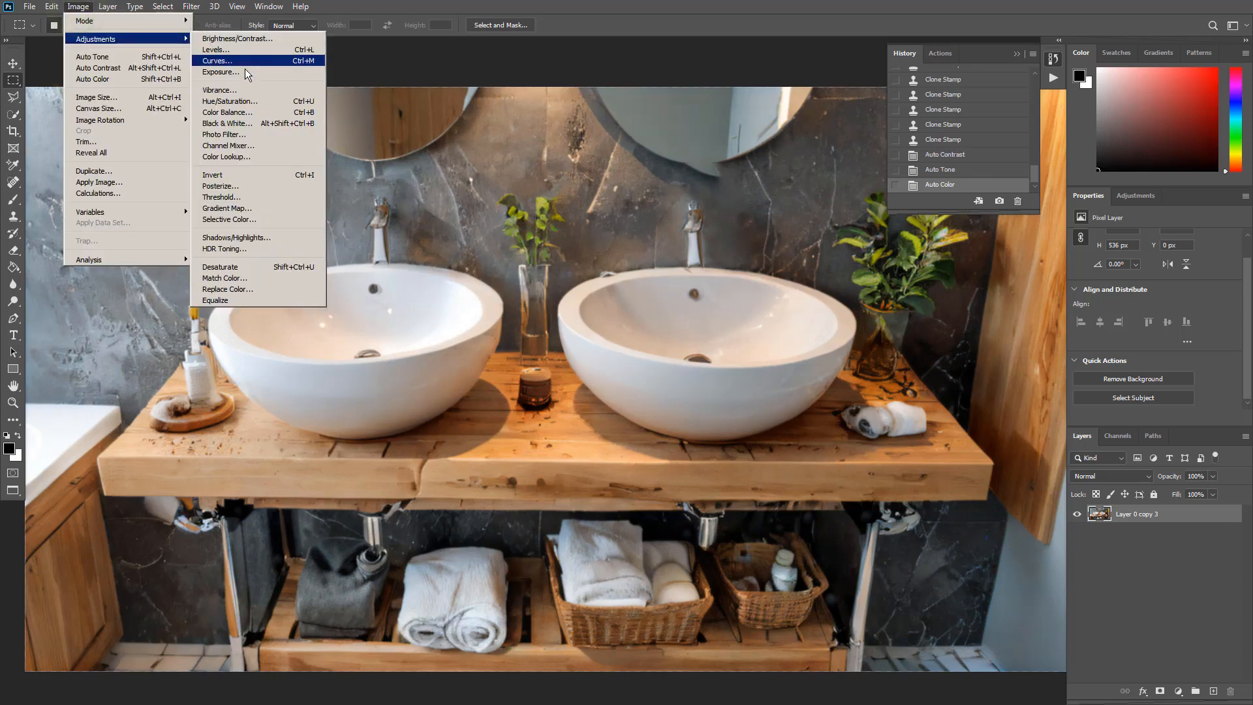
{"action": "left_click", "coordinate": [243, 90]}
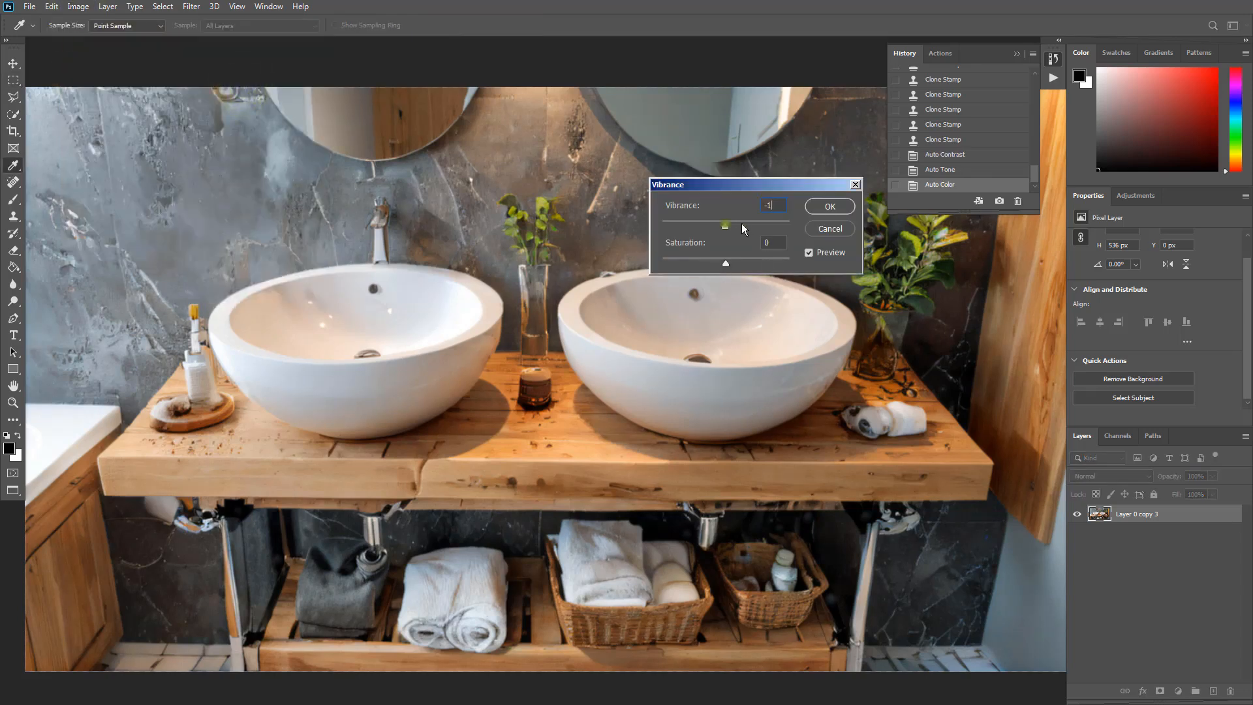
{"action": "left_click_drag", "start_coordinate": [725, 225], "coordinate": [789, 227]}
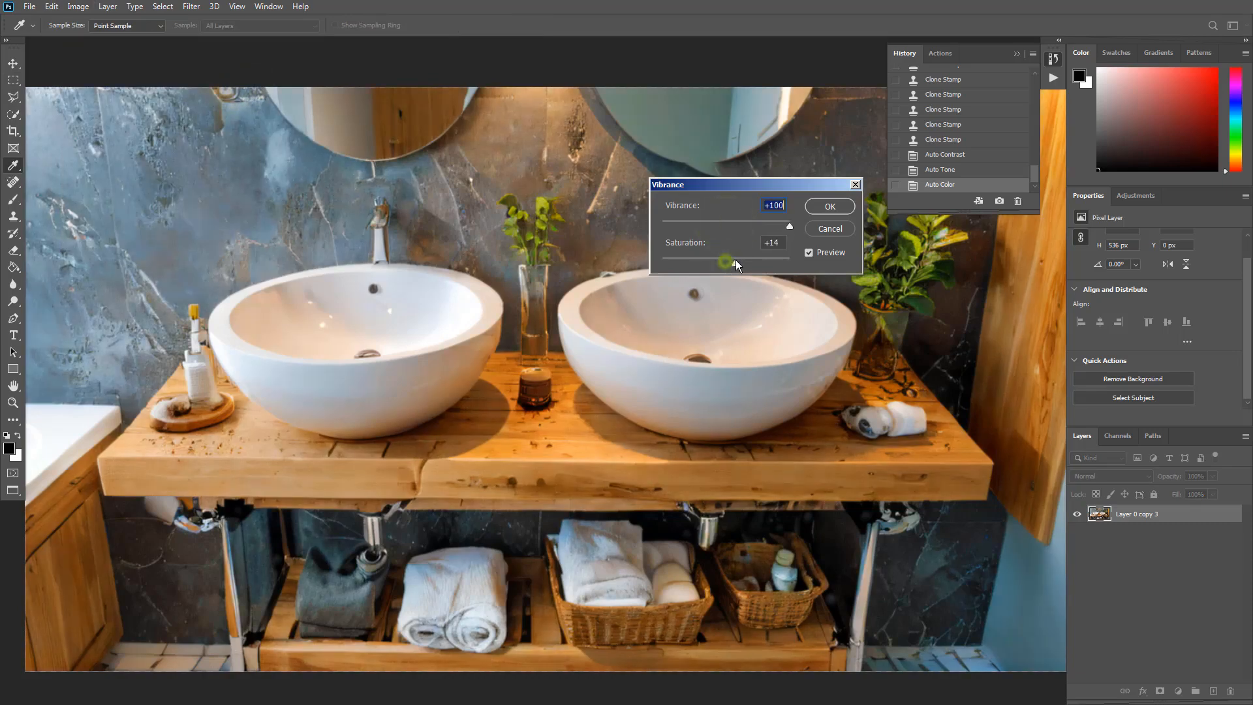
{"action": "left_click_drag", "start_coordinate": [736, 262], "coordinate": [737, 262]}
{"action": "left_click", "coordinate": [833, 204]}
{"action": "key", "text": "m"}
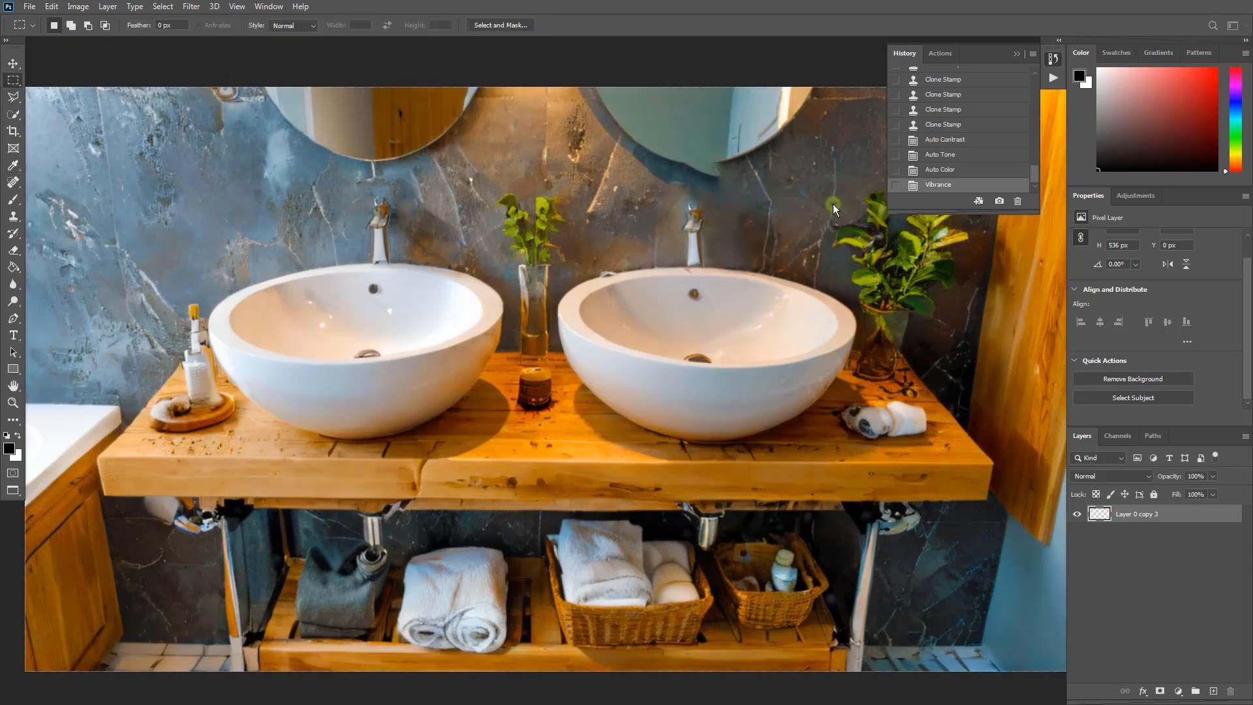
Apply a Levels adjustment on the RGB channel with the midtone input level set to 0.97
{"action": "key", "text": "ctrl+minus"}
{"action": "key", "text": "ctrl+minus"}
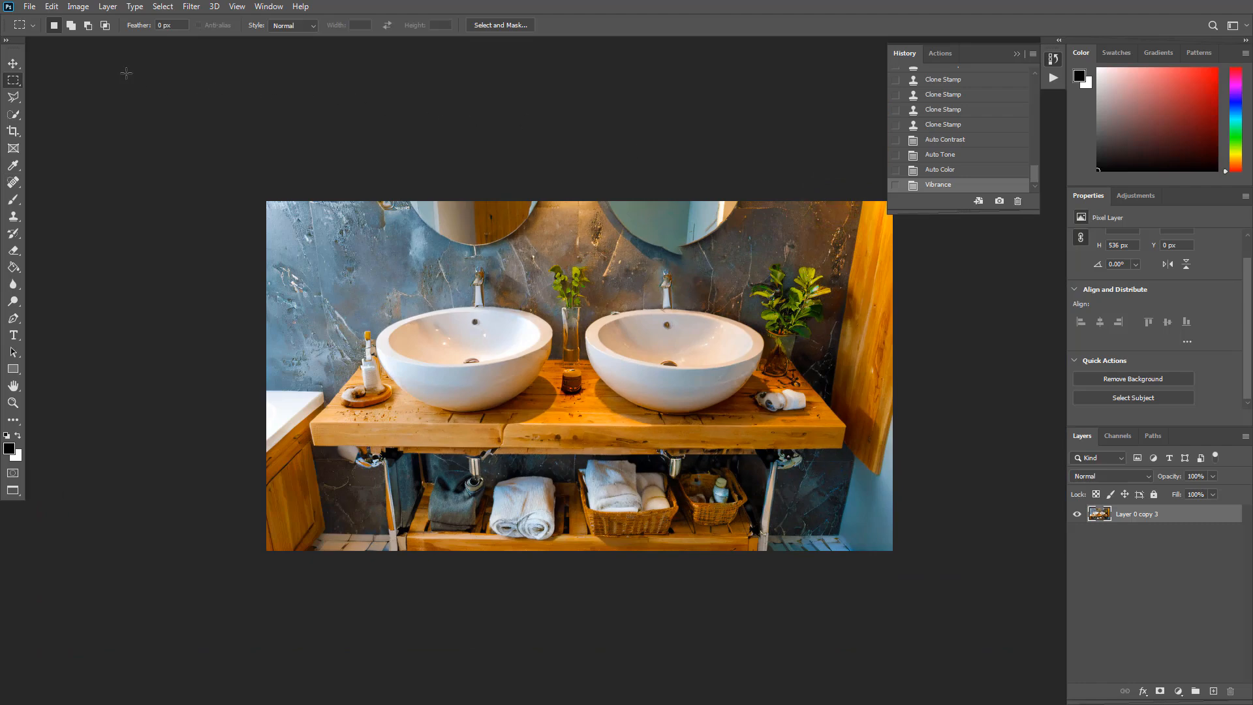
{"action": "left_click", "coordinate": [78, 6]}
{"action": "mouse_move", "coordinate": [131, 39]}
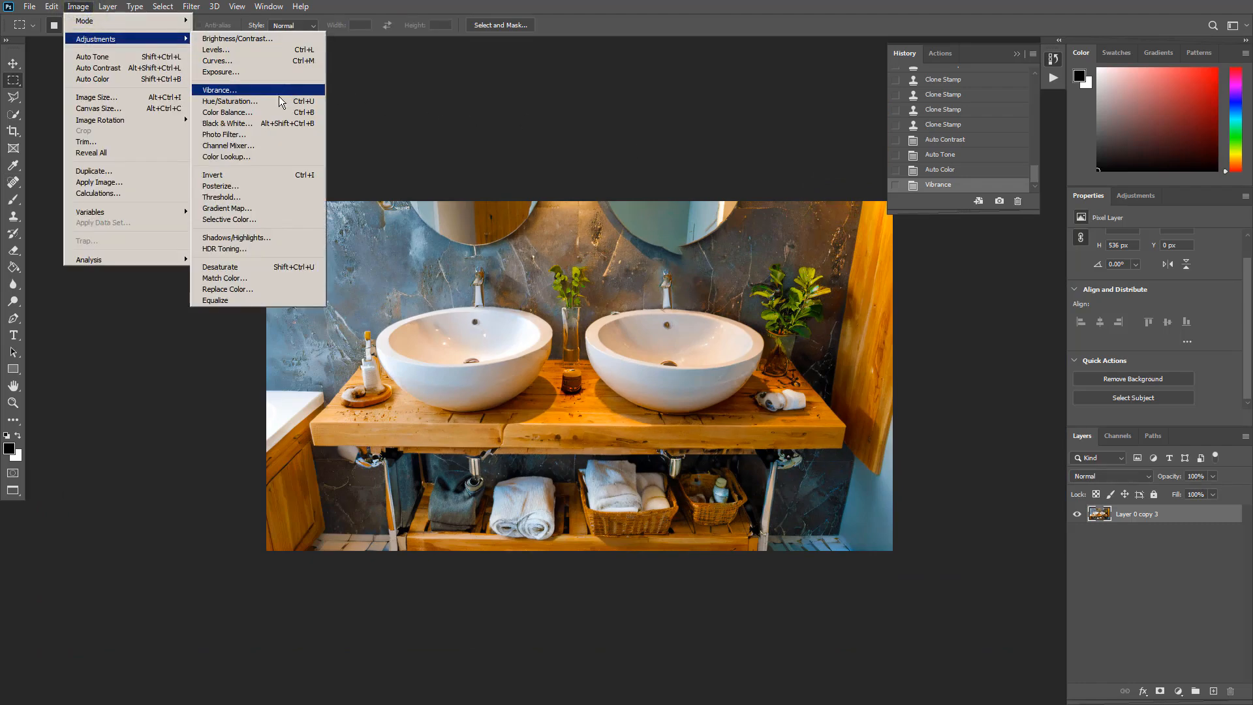
{"action": "left_click", "coordinate": [261, 50]}
{"action": "left_click_drag", "start_coordinate": [800, 285], "coordinate": [801, 284]}
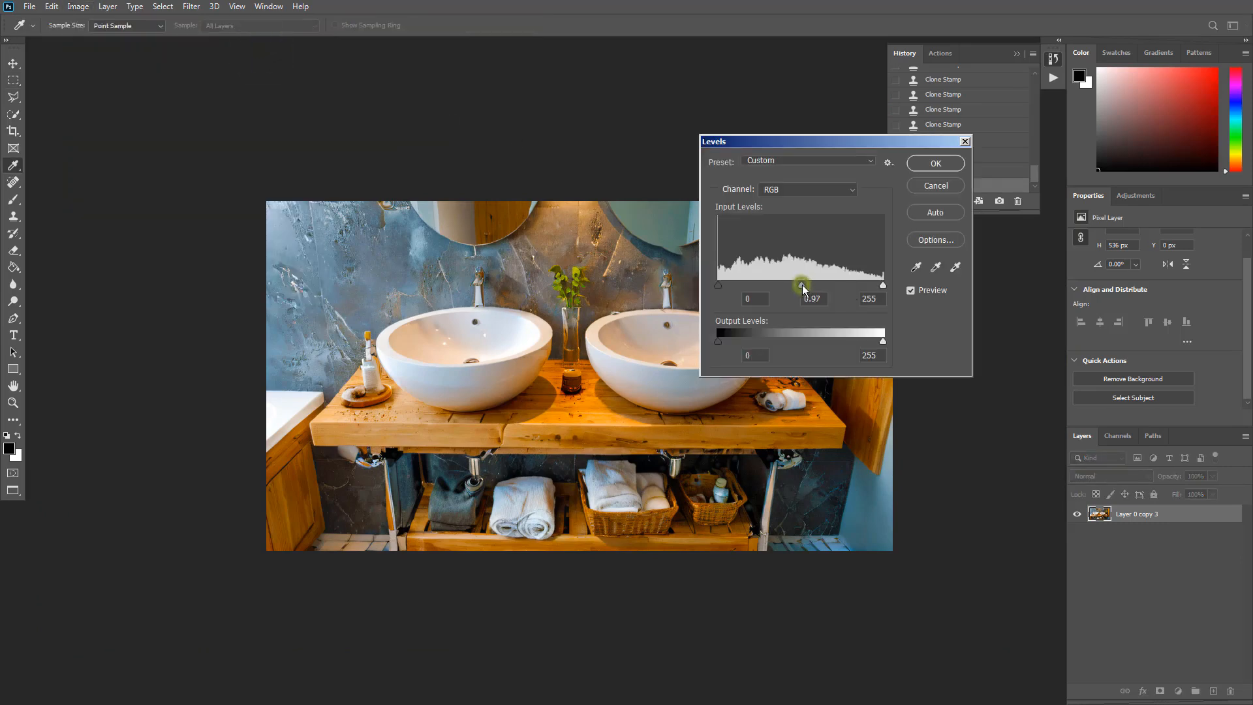
{"action": "left_click", "coordinate": [935, 164]}
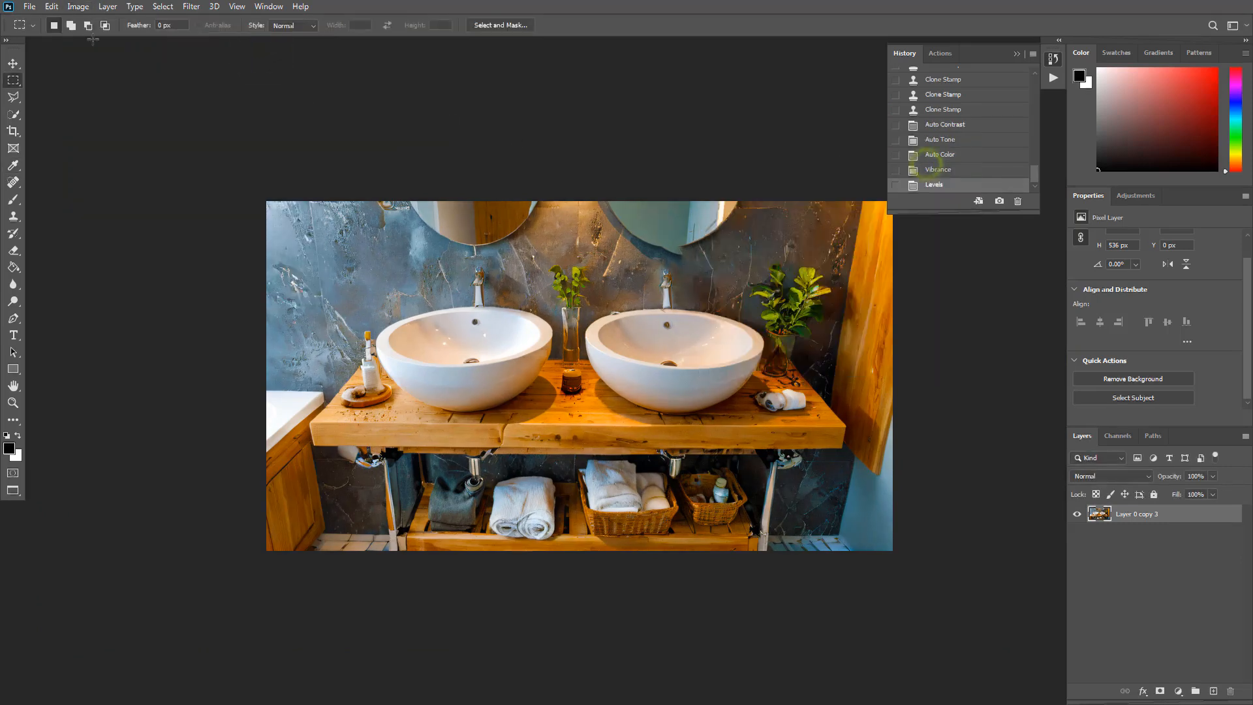
Apply an Exposure adjustment with exposure +0.24 and offset -0.0138
{"action": "left_click", "coordinate": [78, 7]}
{"action": "mouse_move", "coordinate": [87, 38]}
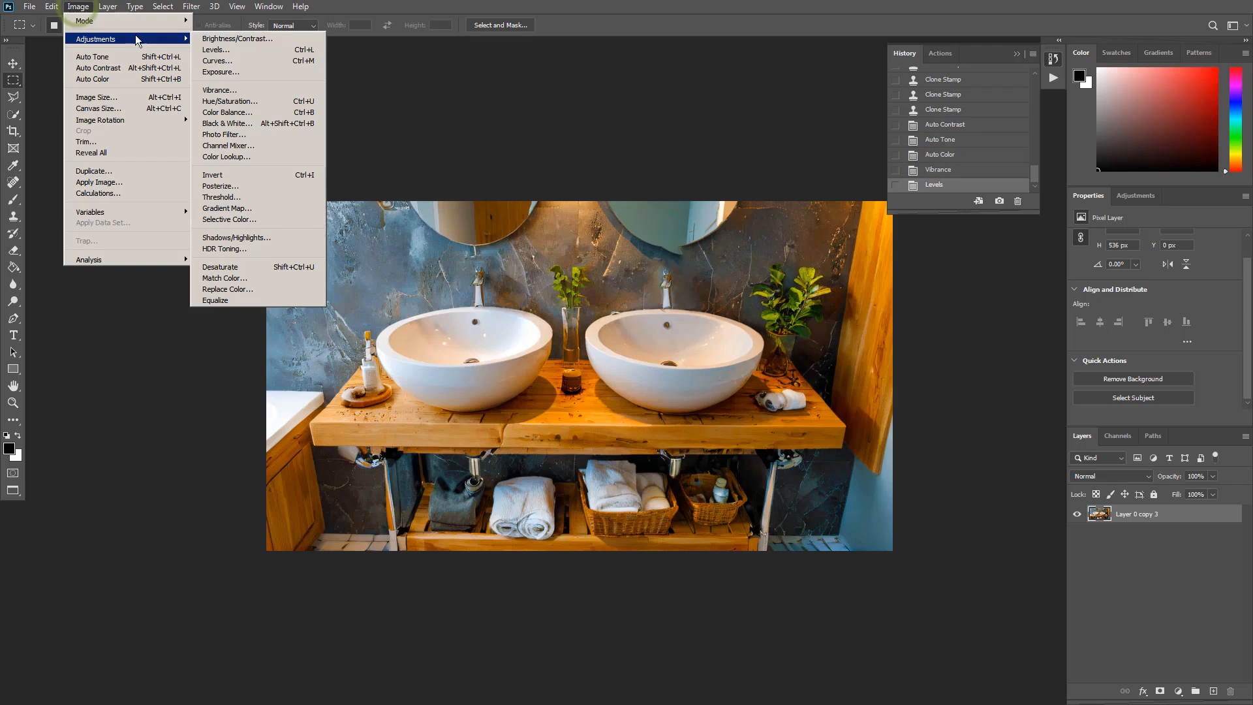
{"action": "left_click", "coordinate": [260, 76]}
{"action": "left_click_drag", "start_coordinate": [863, 319], "coordinate": [861, 349]}
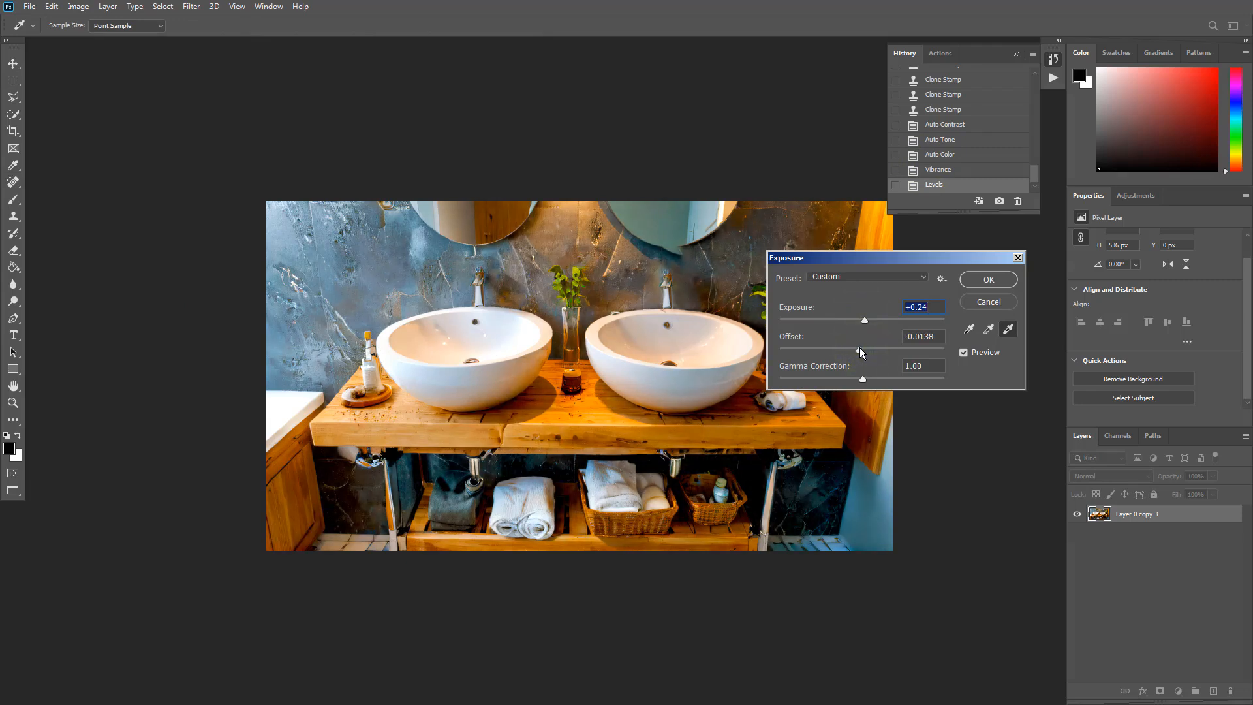
{"action": "left_click", "coordinate": [969, 280]}
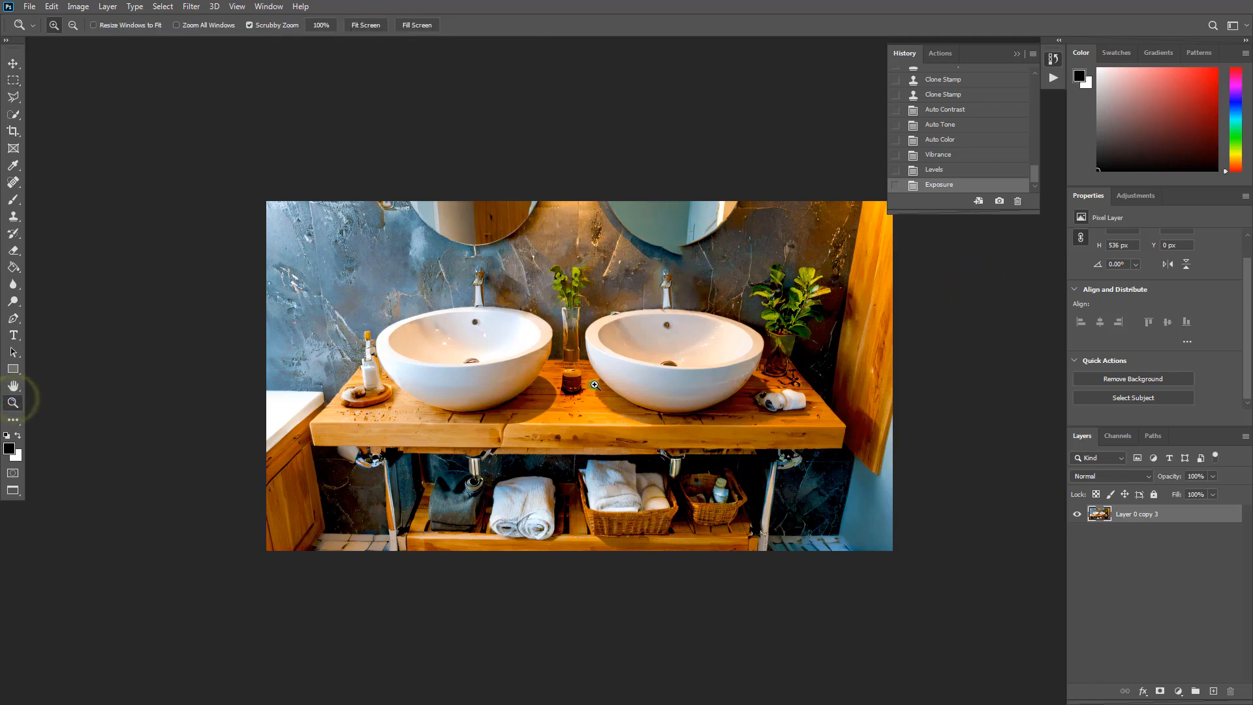
Compare the original 00000.png snapshot with the final Exposure state in the history, ending on the final state, and collapse the history
{"action": "left_click_drag", "start_coordinate": [594, 385], "coordinate": [611, 417]}
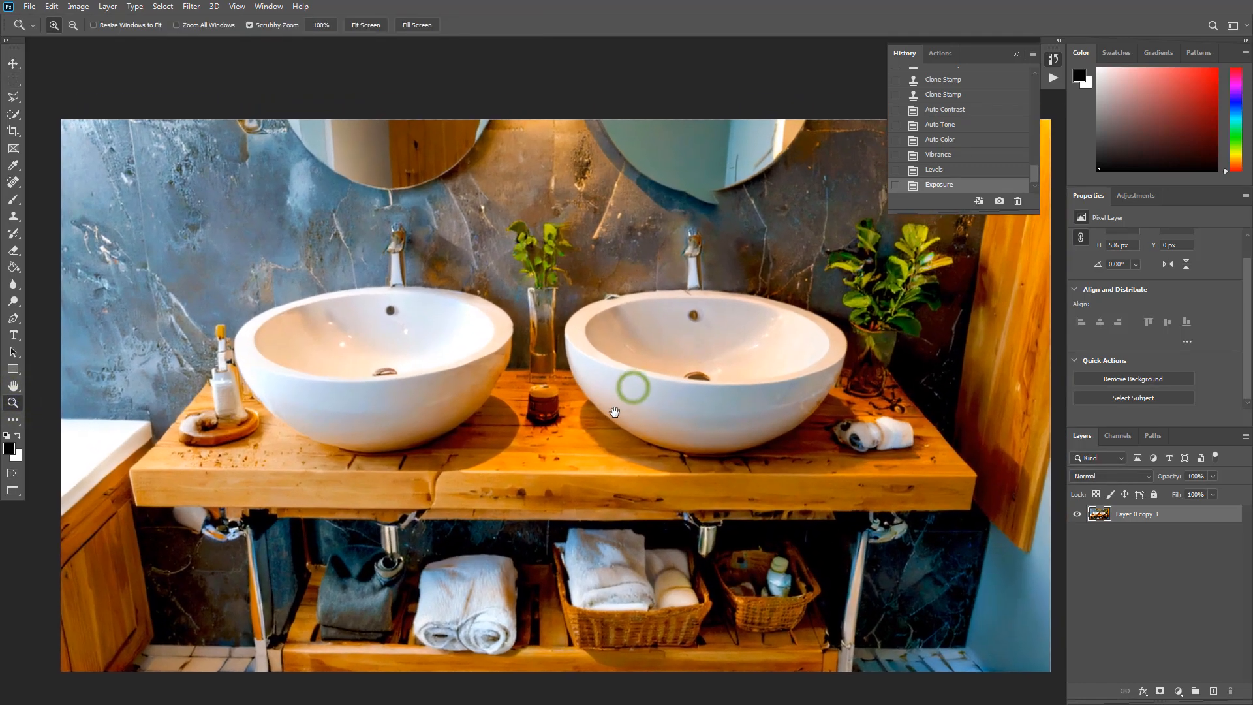
{"action": "left_click", "coordinate": [13, 79]}
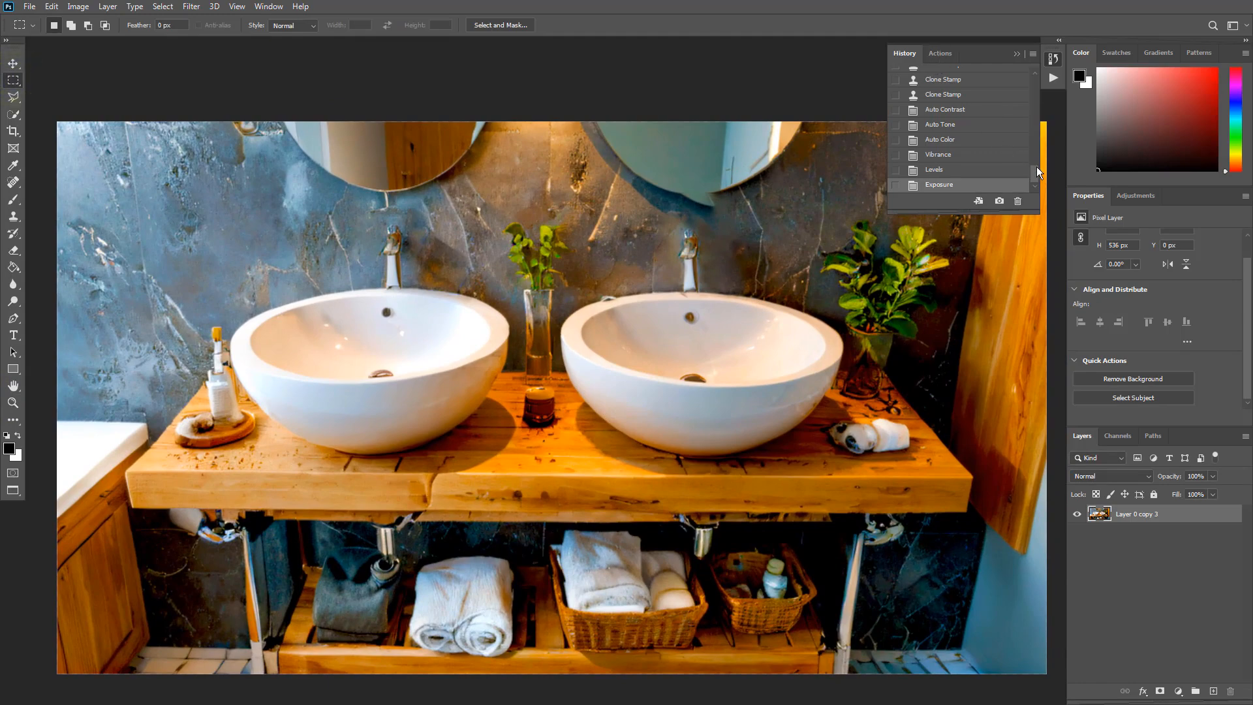
{"action": "scroll", "coordinate": [1022, 171], "scroll_direction": "up", "scroll_amount": 10}
{"action": "left_click", "coordinate": [979, 80]}
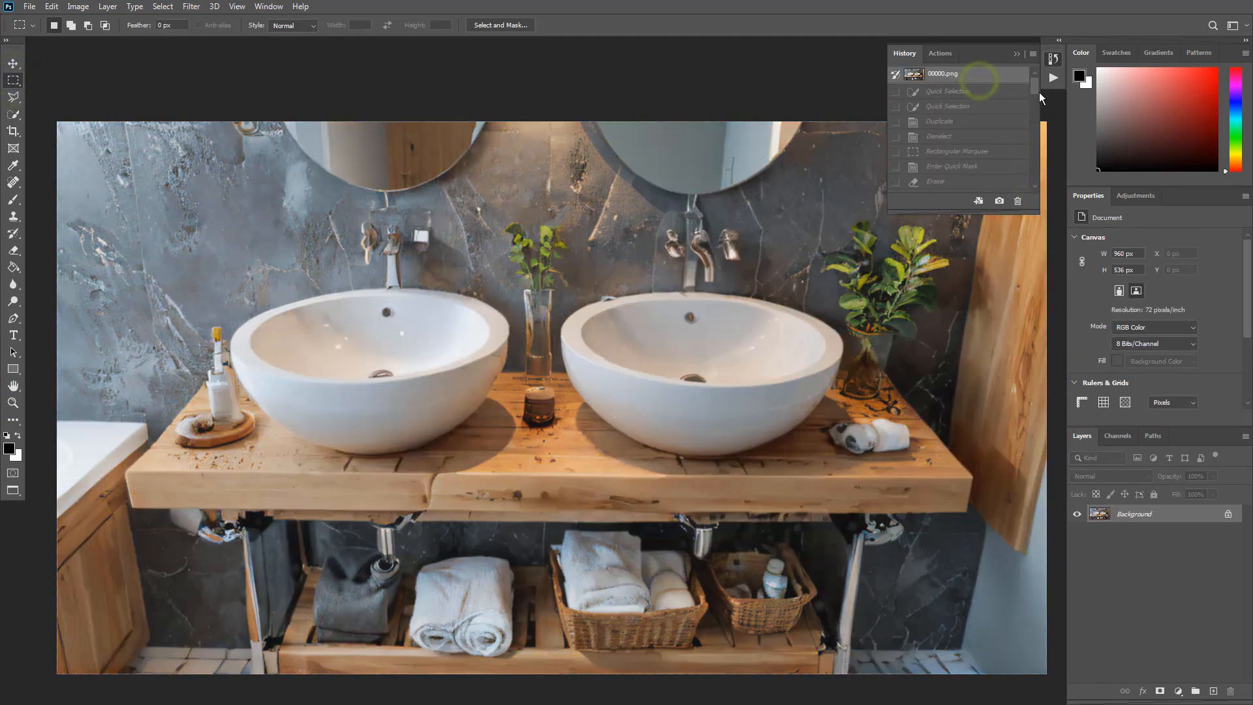
{"action": "left_click_drag", "start_coordinate": [1037, 89], "coordinate": [1032, 182]}
{"action": "left_click", "coordinate": [932, 186]}
{"action": "left_click", "coordinate": [993, 75]}
{"action": "left_click", "coordinate": [984, 187]}
{"action": "left_click", "coordinate": [972, 74]}
{"action": "left_click", "coordinate": [964, 187]}
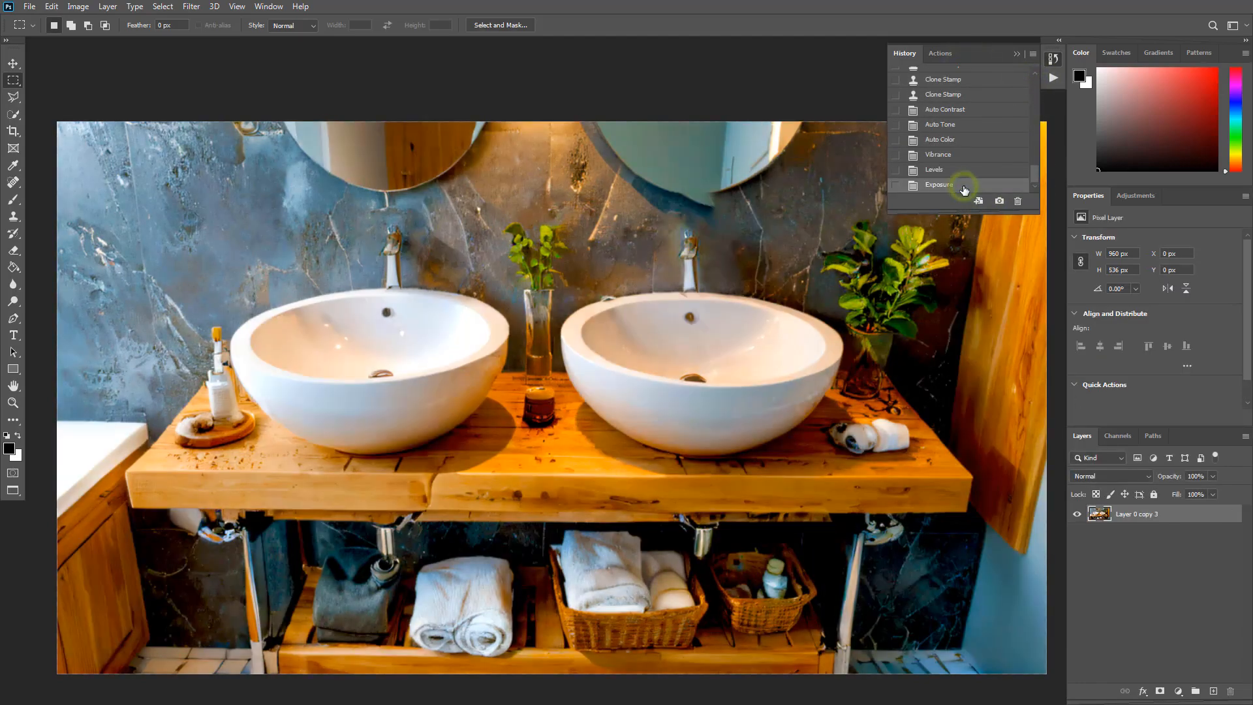
{"action": "left_click", "coordinate": [1052, 57]}
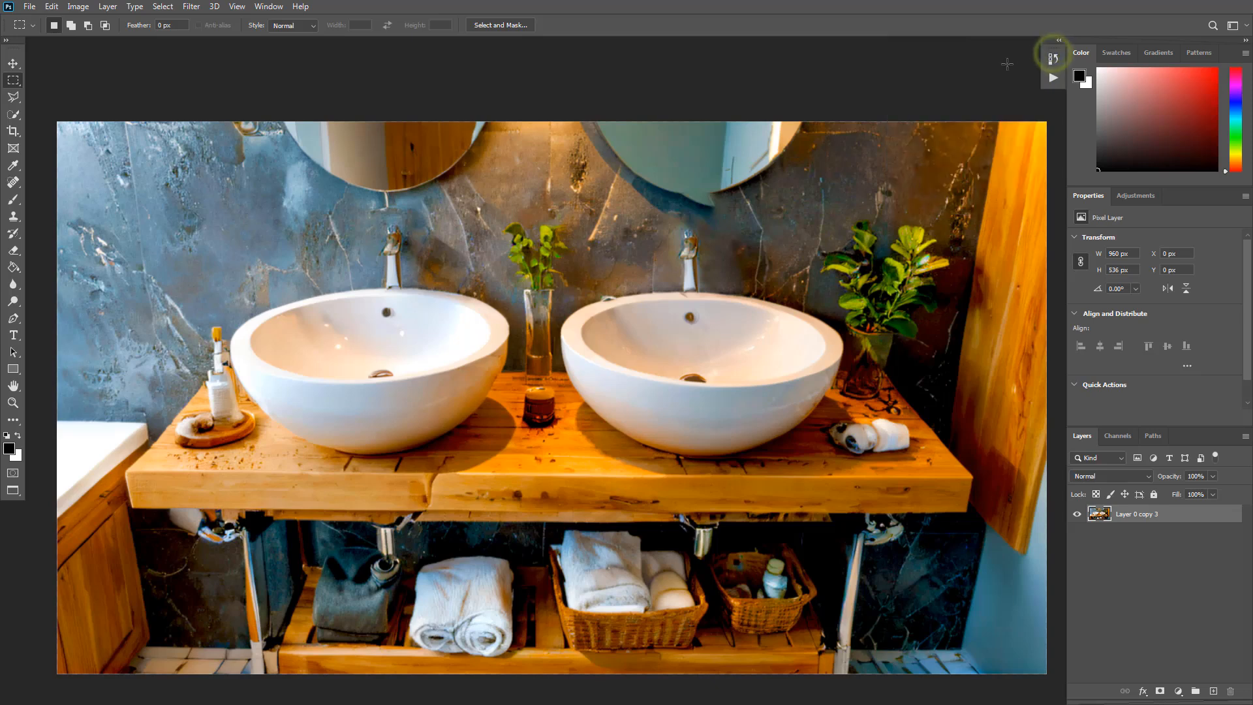